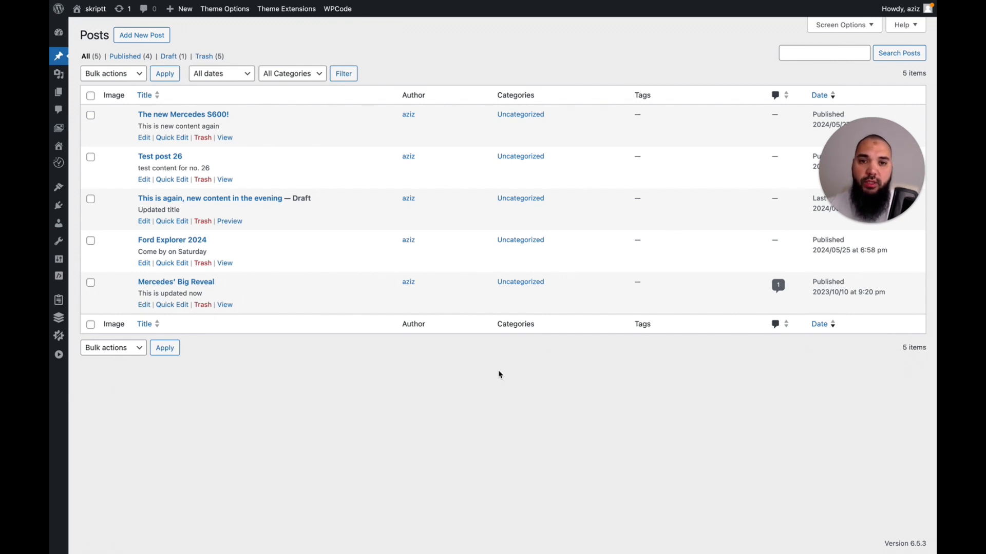
# Switch to the skriptt AI chat in WhatsApp and start the conversation by sending "Hi"
pyautogui.hotkey('ctrl', 'Tab')
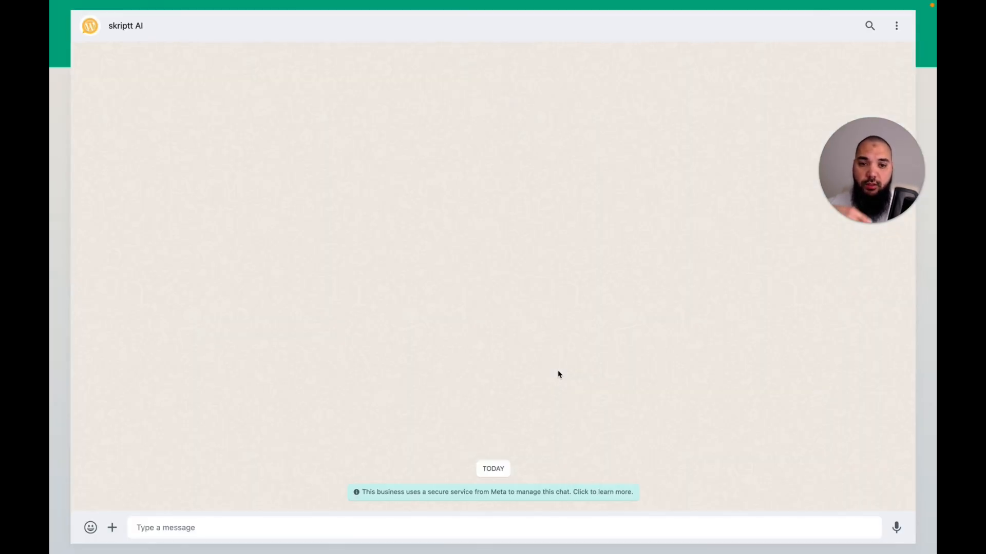
pyautogui.click(189, 522)
pyautogui.write('Hi')
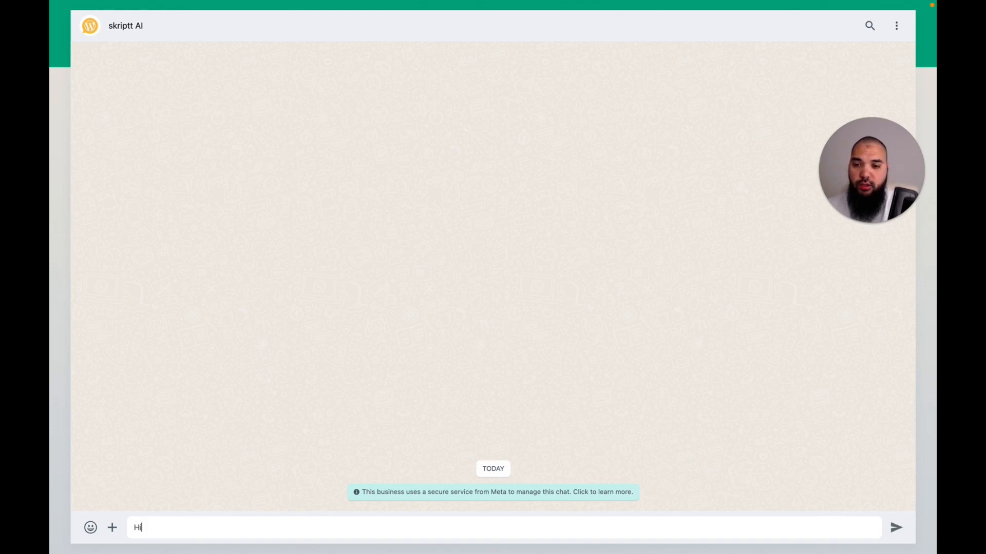
pyautogui.press('Return')
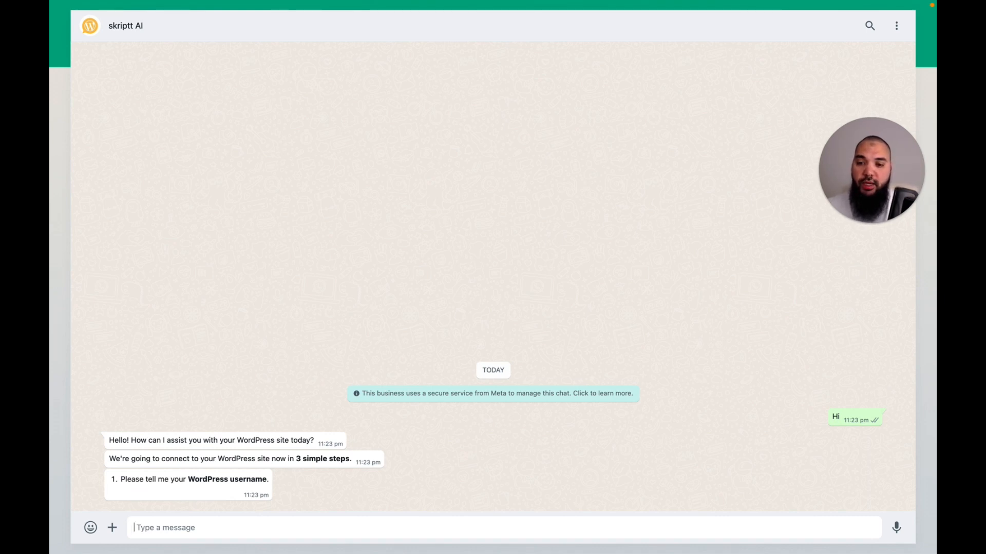
# Connect the WordPress site through the chat by sending the WordPress username, the API key and the domain skriptt.com
pyautogui.write('aziz')
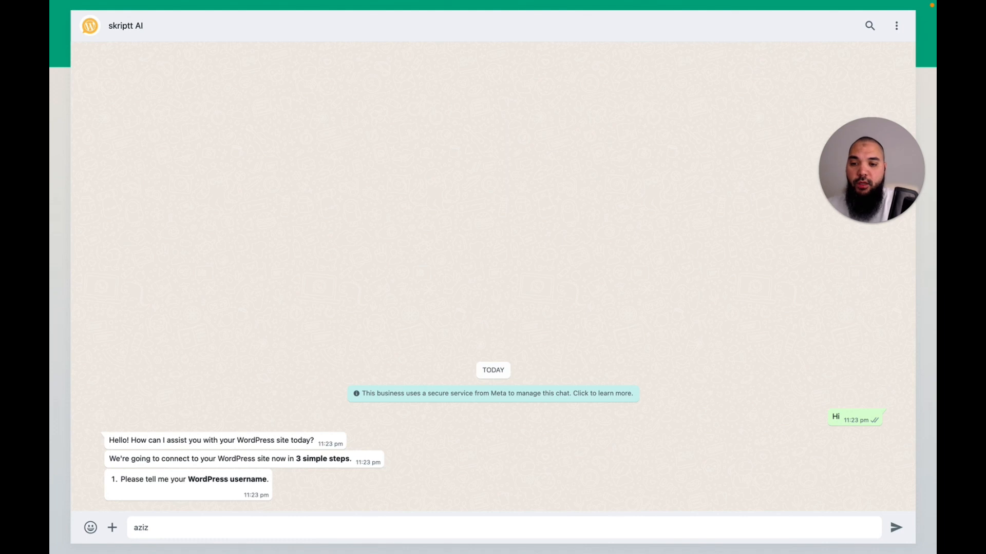
pyautogui.press('Return')
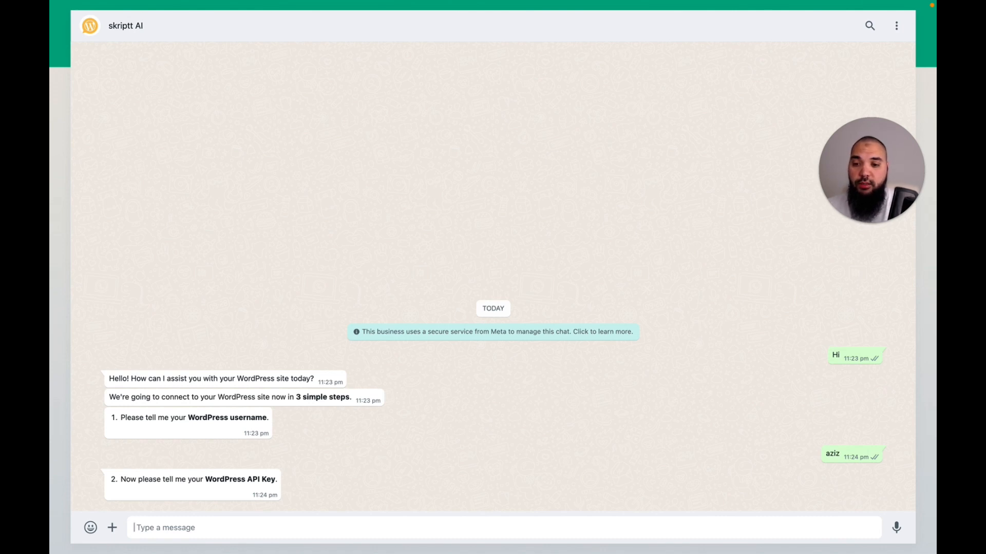
pyautogui.press('super+v')
pyautogui.press('Return')
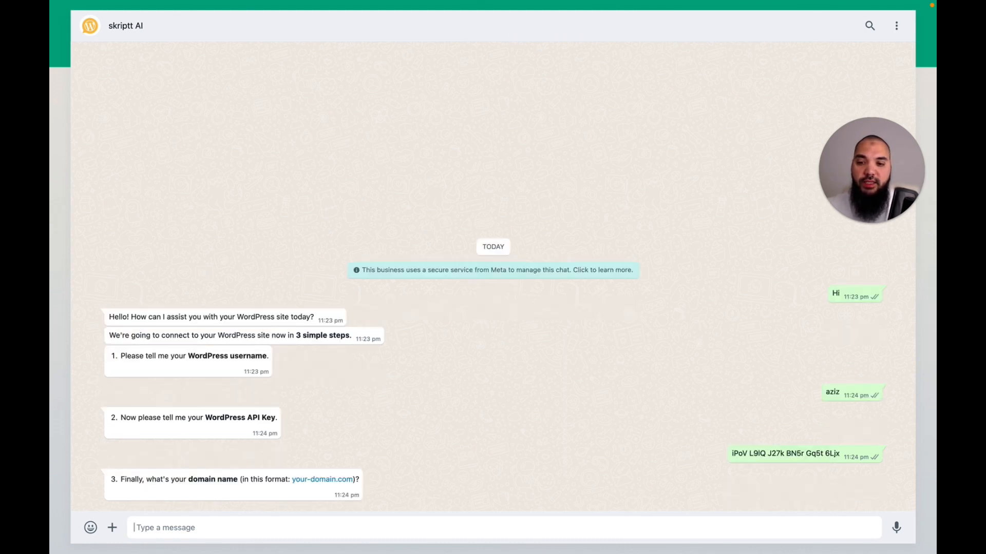
pyautogui.write('skriptt.com')
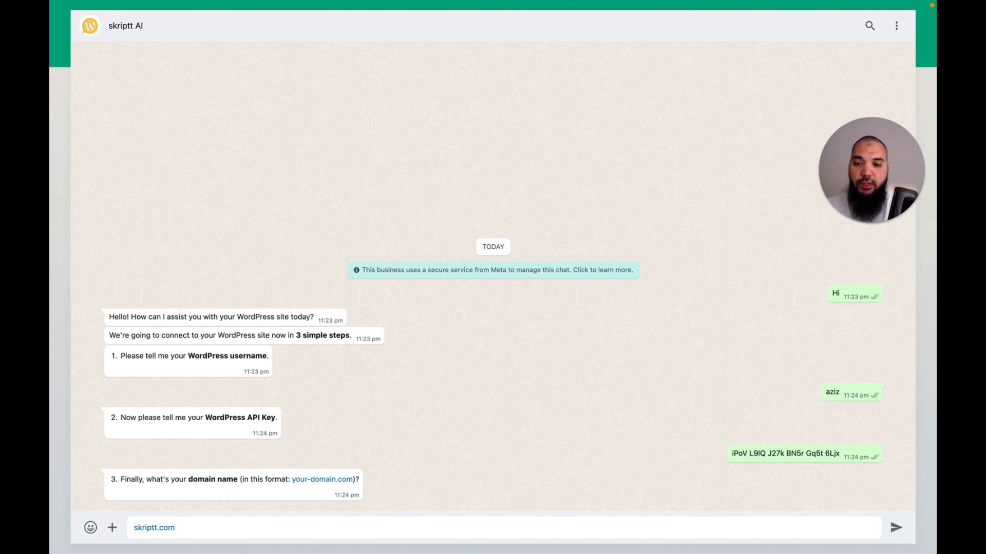
pyautogui.press('Return')
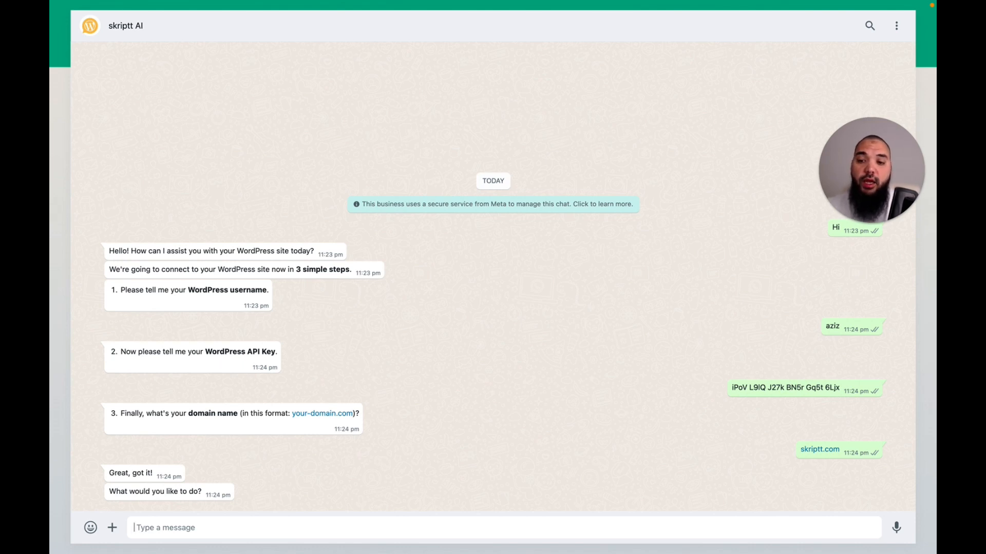
# Send the chatbot the request "I want to see all my posts"
pyautogui.write('I')
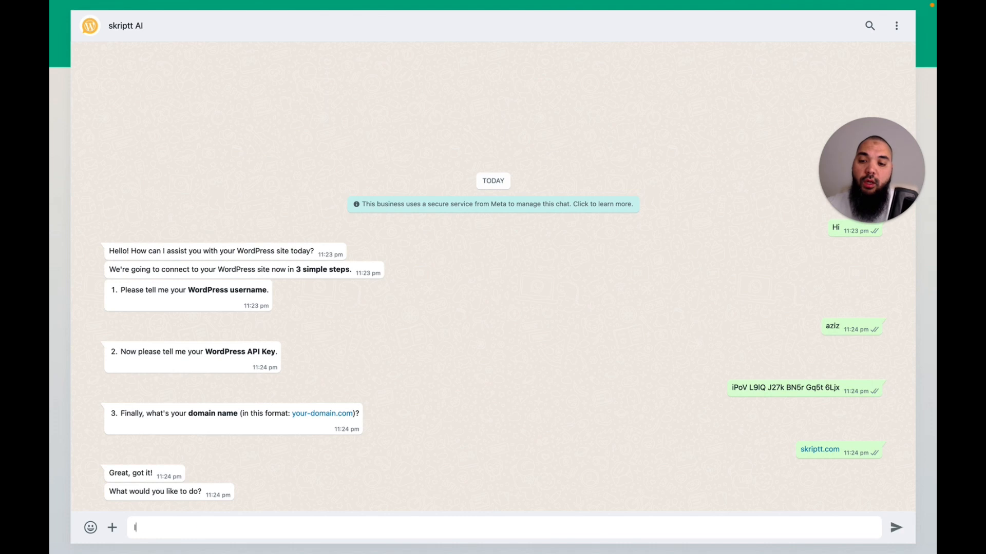
pyautogui.write(' want to ')
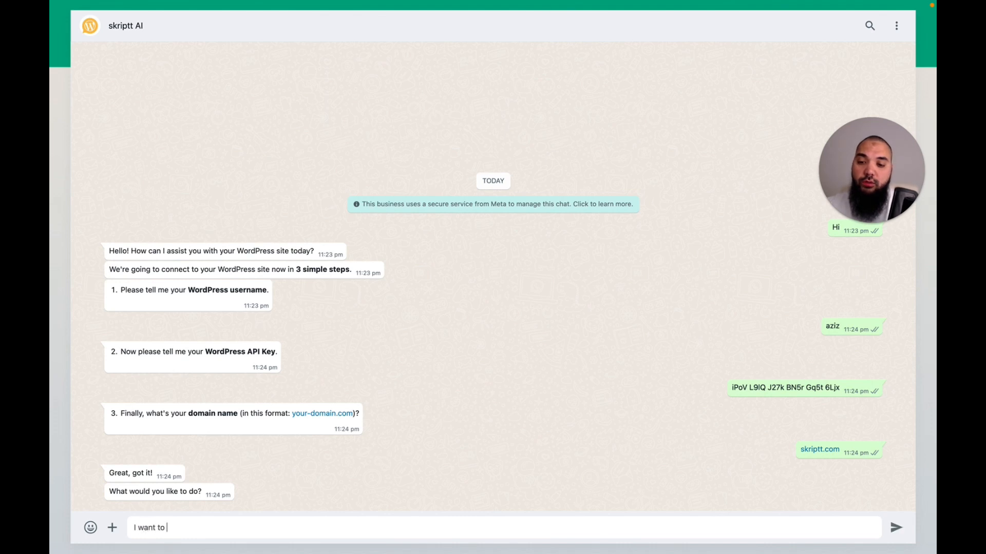
pyautogui.write('read all my posts')
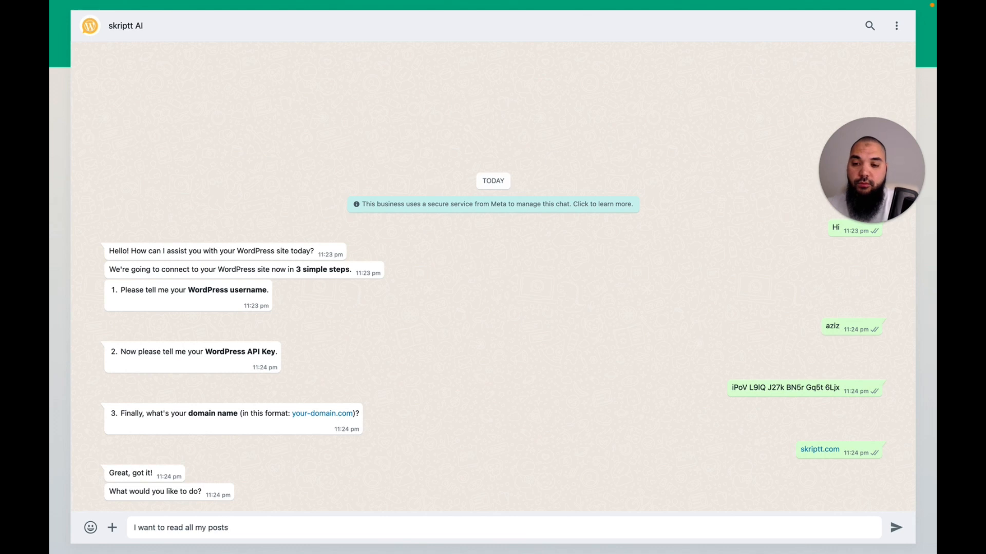
pyautogui.doubleClick(173, 528)
pyautogui.write('se')
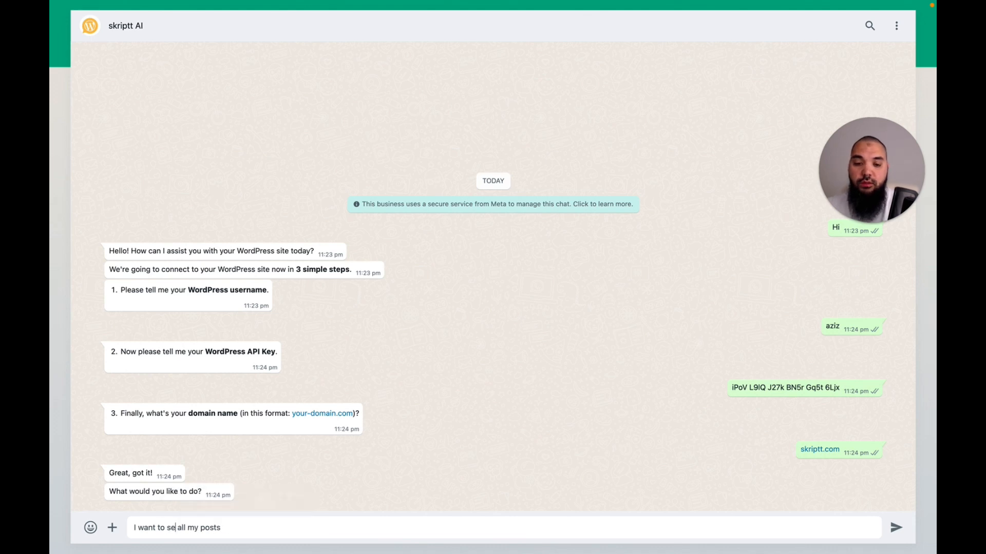
pyautogui.write('e')
pyautogui.press('Return')
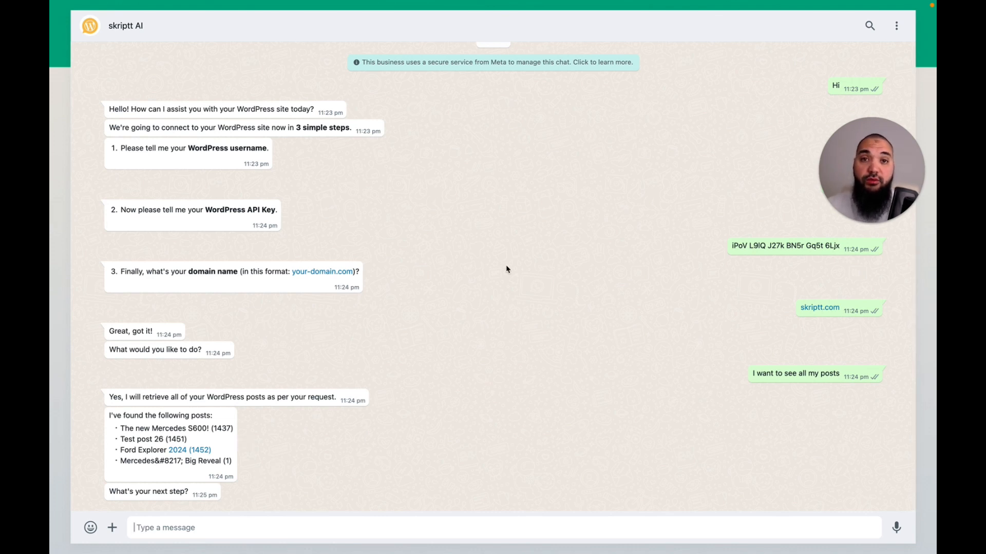
# Compare the posts listed in the WordPress admin with the chatbot's list, checking the title and ID of the Mercedes S600 post
pyautogui.hotkey('ctrl', 'Tab')
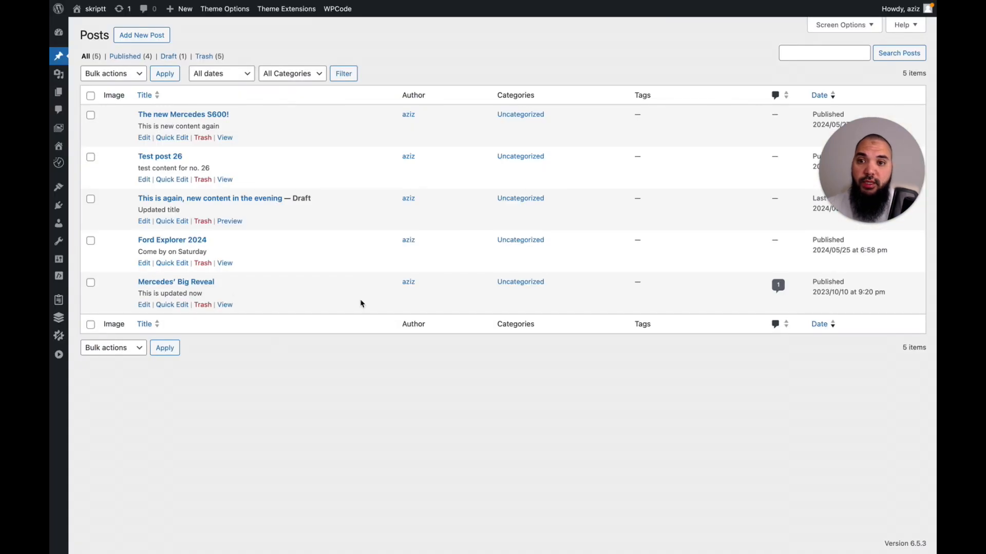
pyautogui.hotkey('ctrl', 'shift', 'Tab')
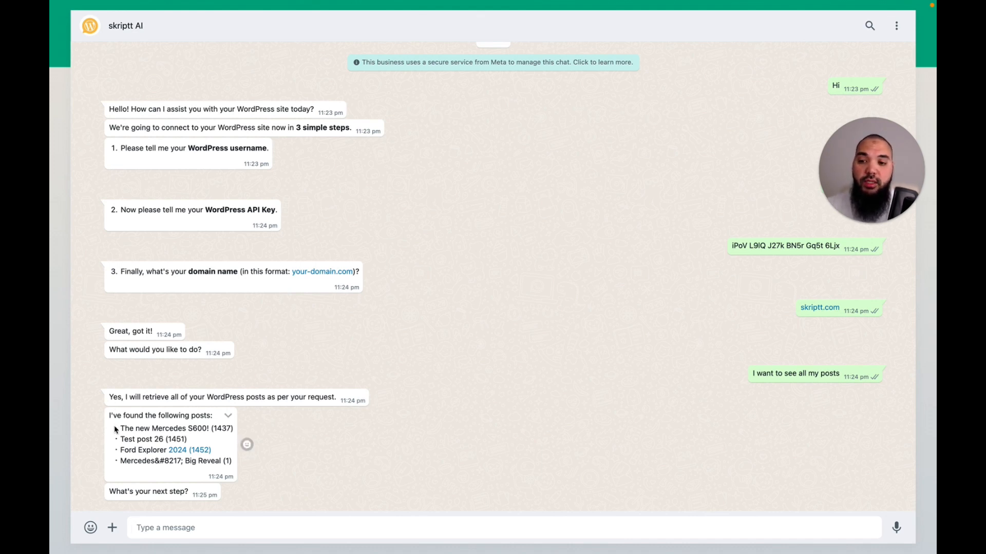
pyautogui.moveTo(118, 429); pyautogui.dragTo(233, 426)
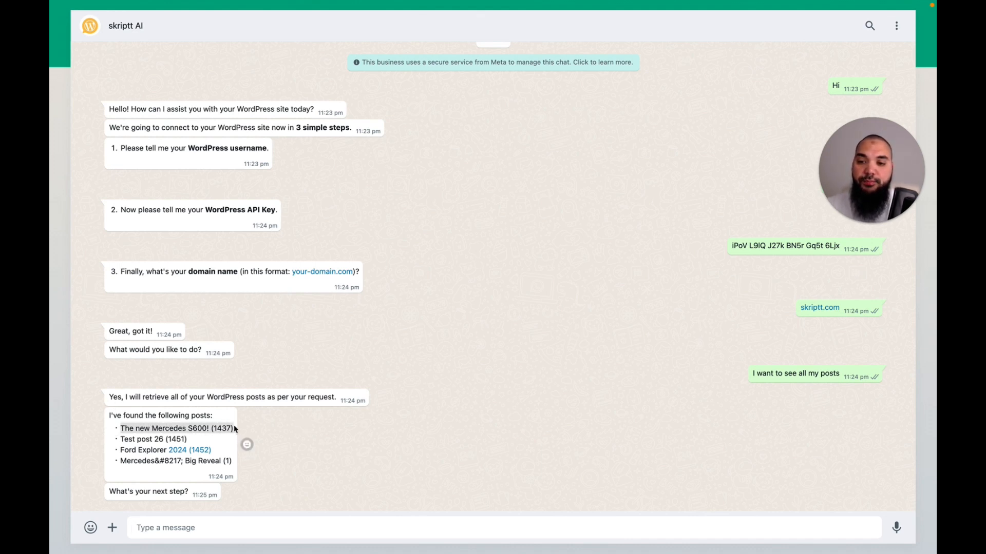
pyautogui.click(368, 434)
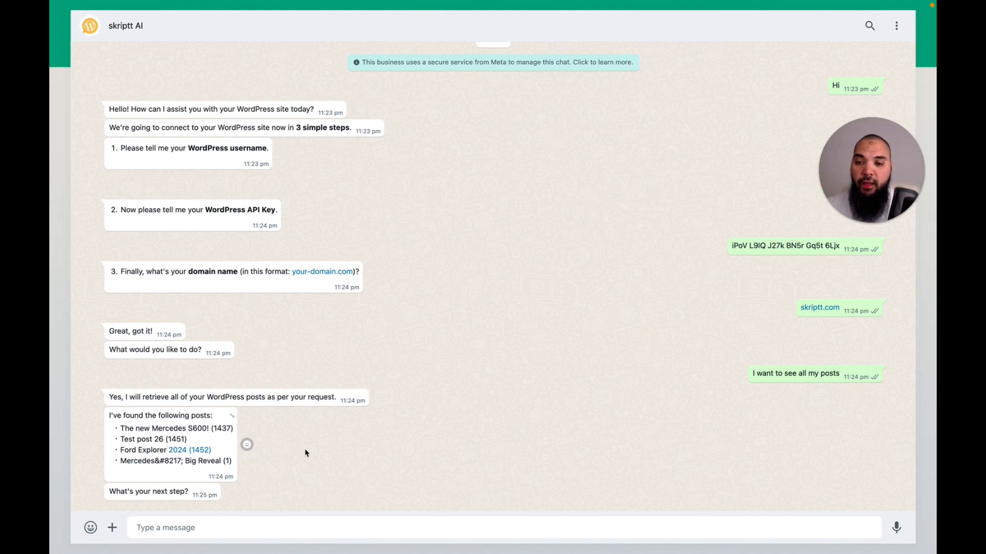
# Send "I'd like to write a new post" to the chatbot and choose the Write on my own option
pyautogui.click(347, 528)
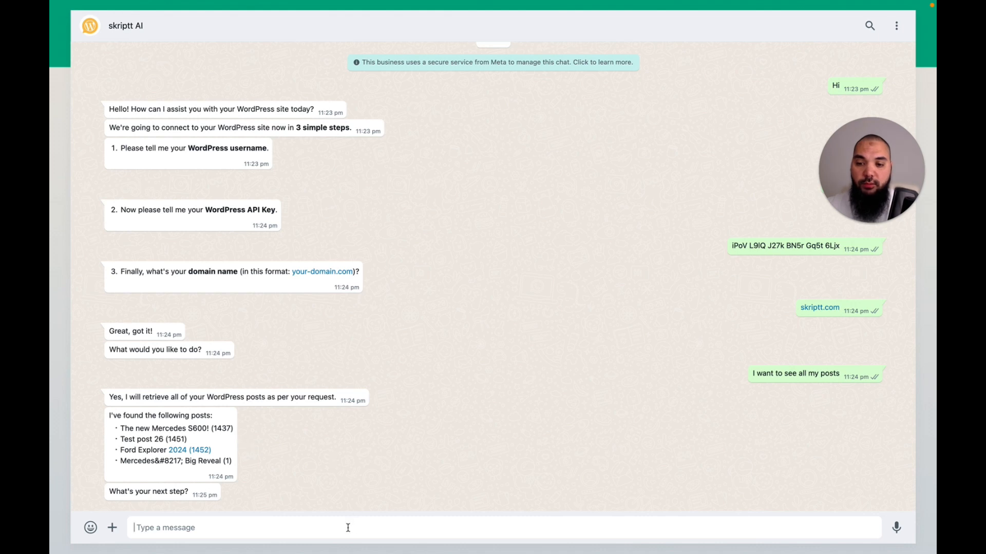
pyautogui.write("I'd l")
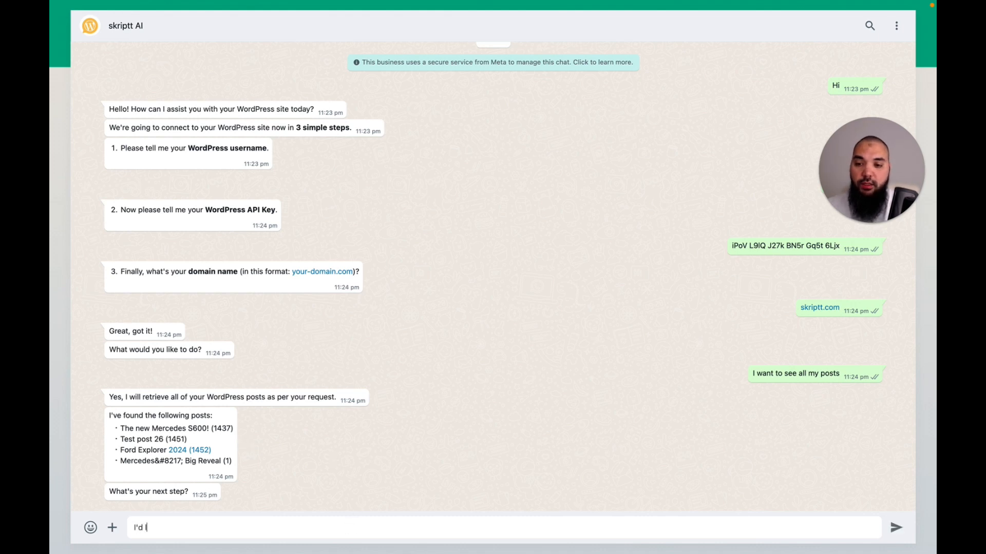
pyautogui.write('ike to wr')
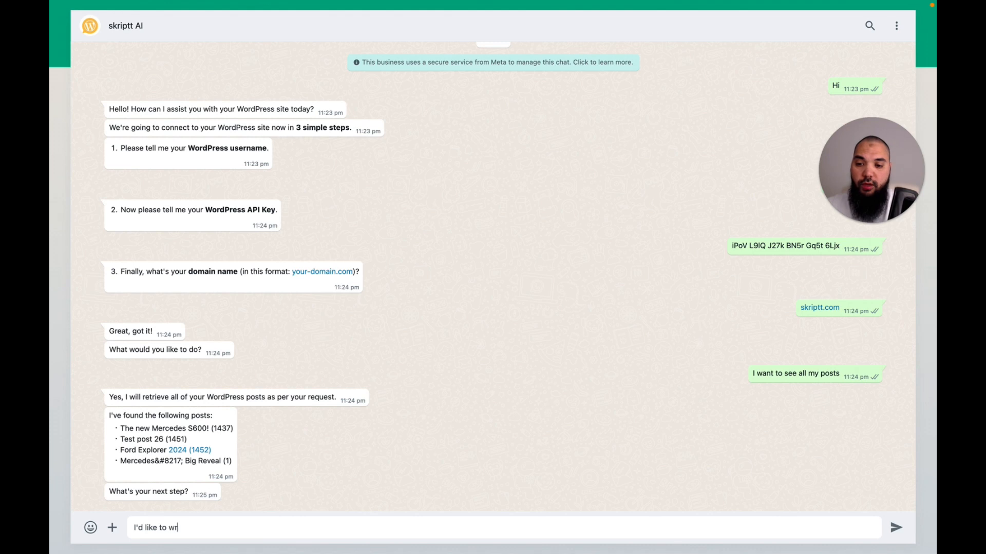
pyautogui.write('ite a new post')
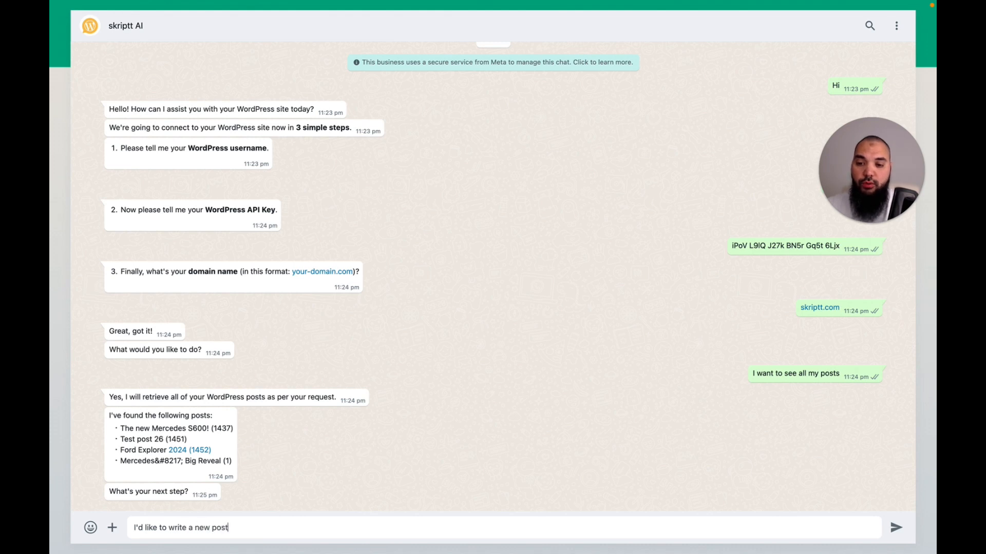
pyautogui.press('Return')
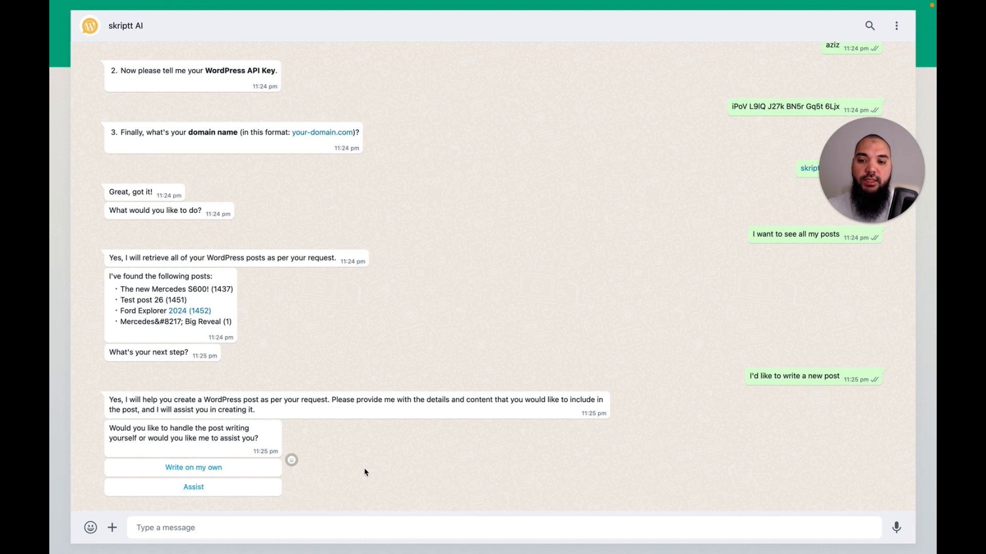
pyautogui.click(245, 465)
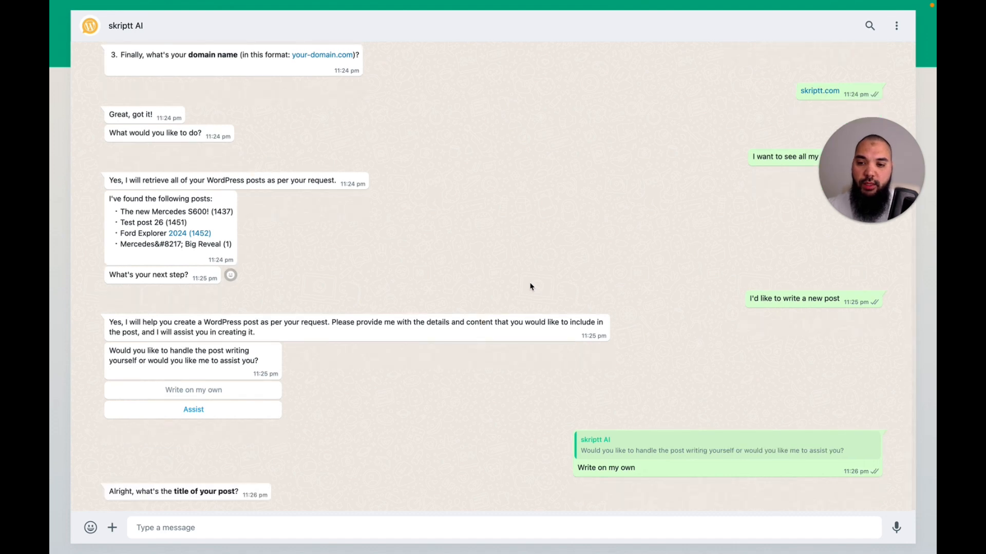
# Give the new post the title "Our grand opening in Chicago next week" and confirm it as correct
pyautogui.click(389, 524)
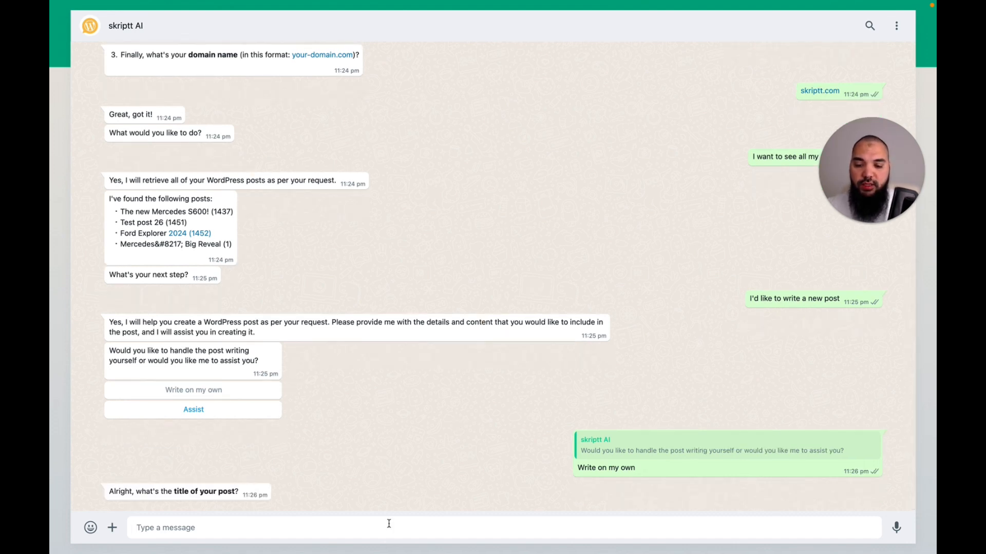
pyautogui.write('Our grand opening ')
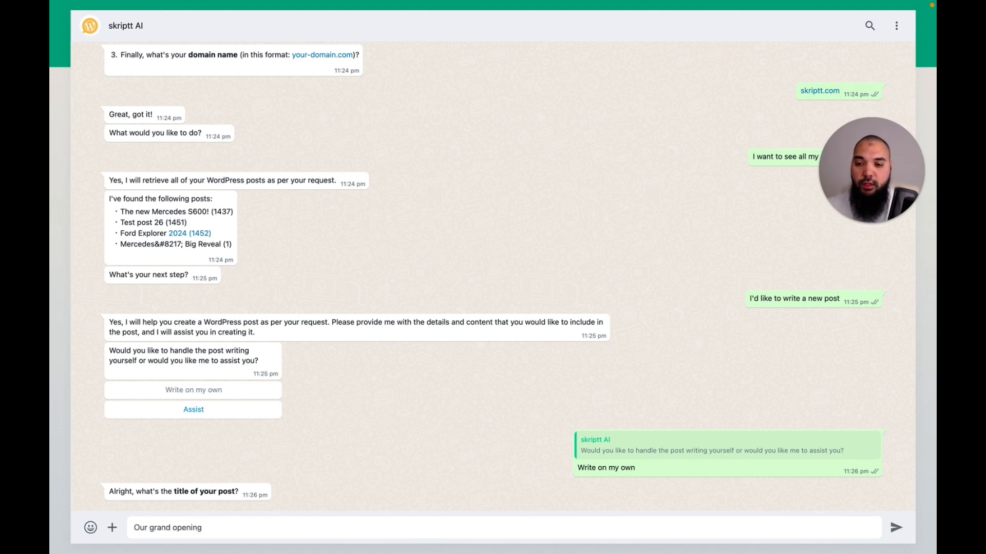
pyautogui.write('in C')
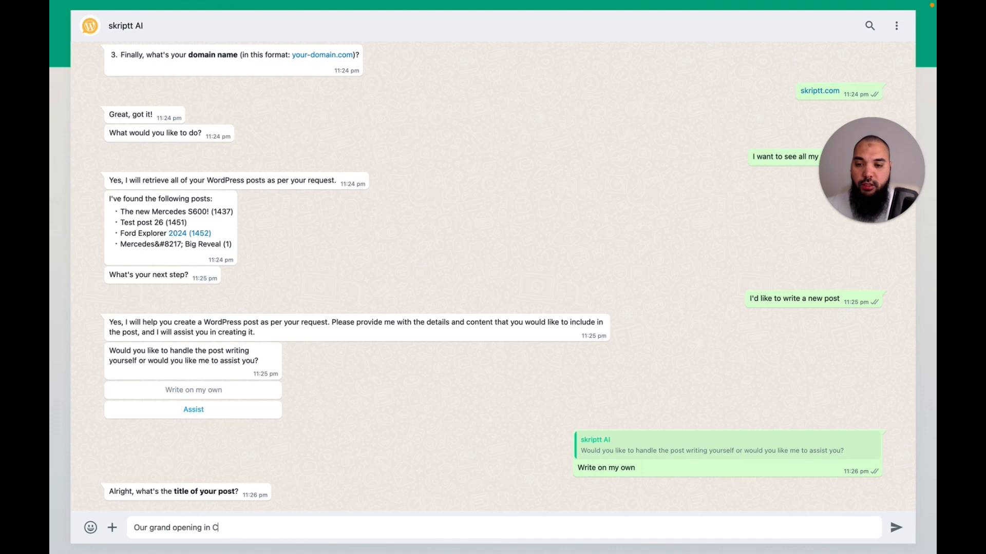
pyautogui.write('hicago')
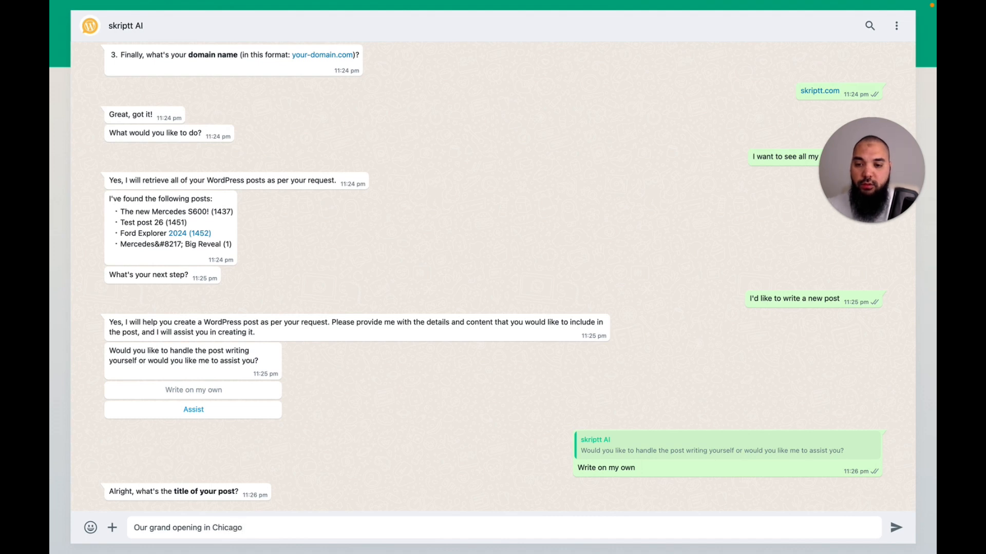
pyautogui.write(' next week')
pyautogui.press('Return')
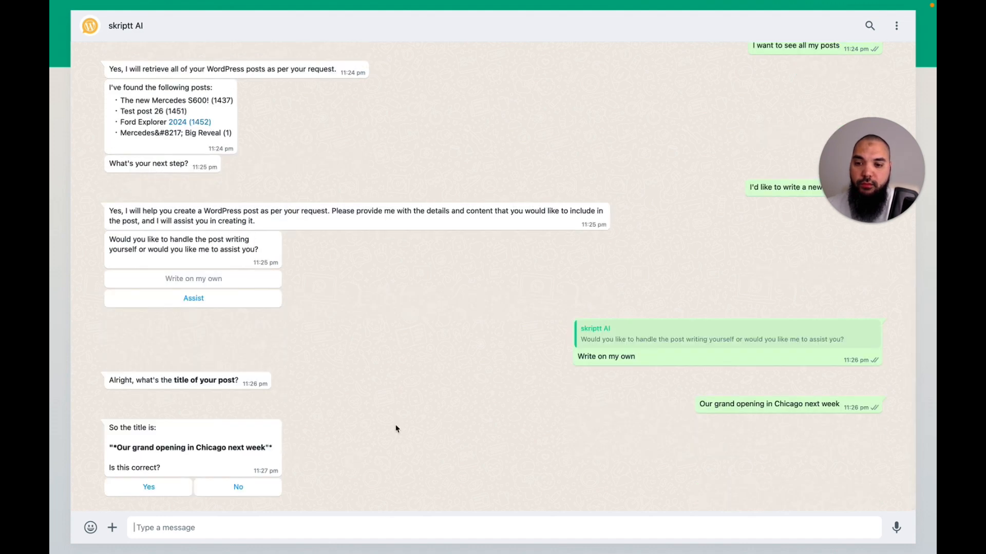
pyautogui.click(149, 487)
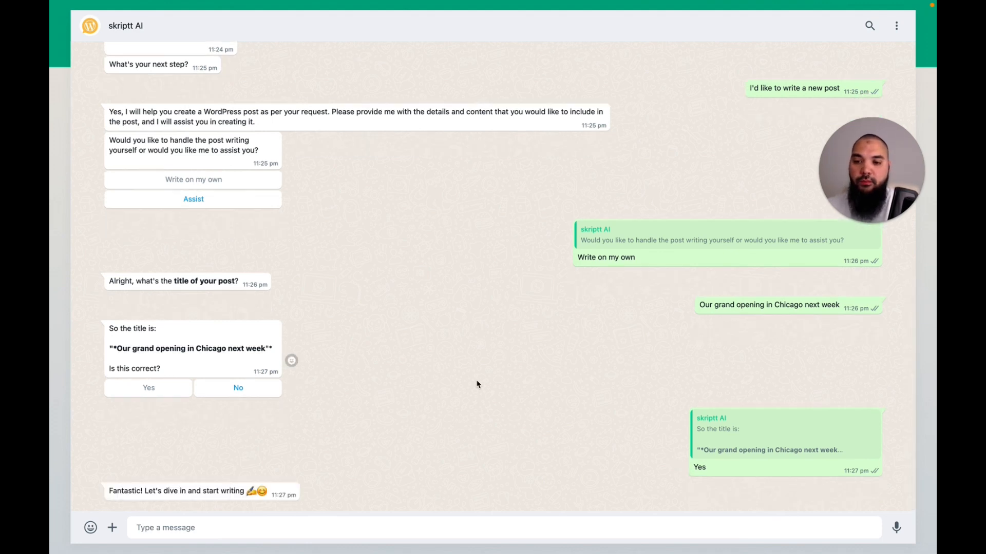
# Send "This is a new post about our opening in Chicago" as the post's content
pyautogui.click(382, 524)
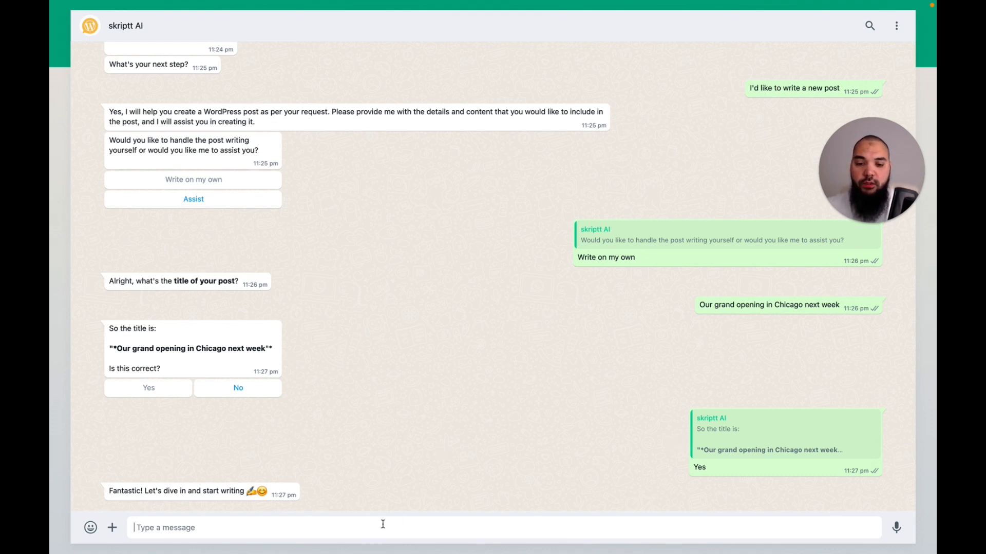
pyautogui.write('This is a ')
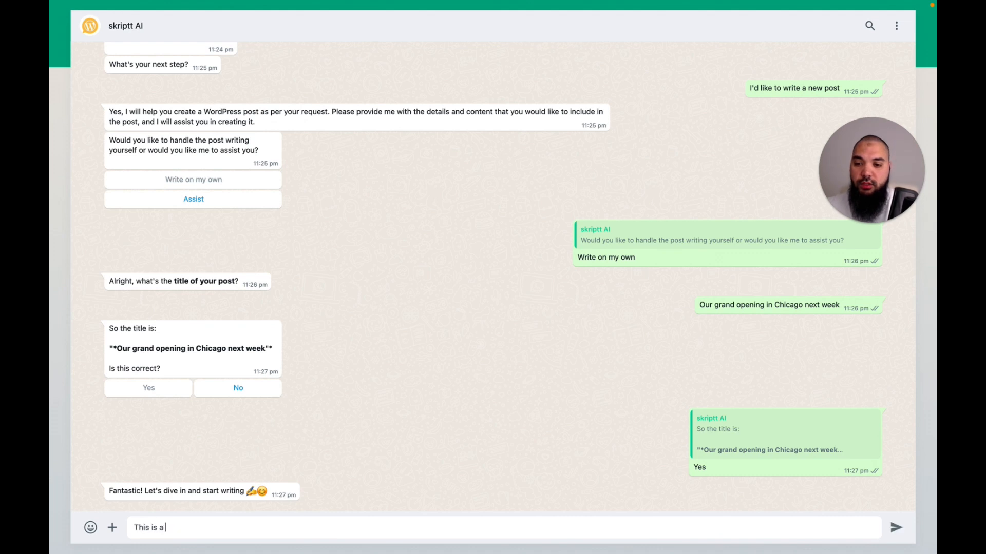
pyautogui.write('new post')
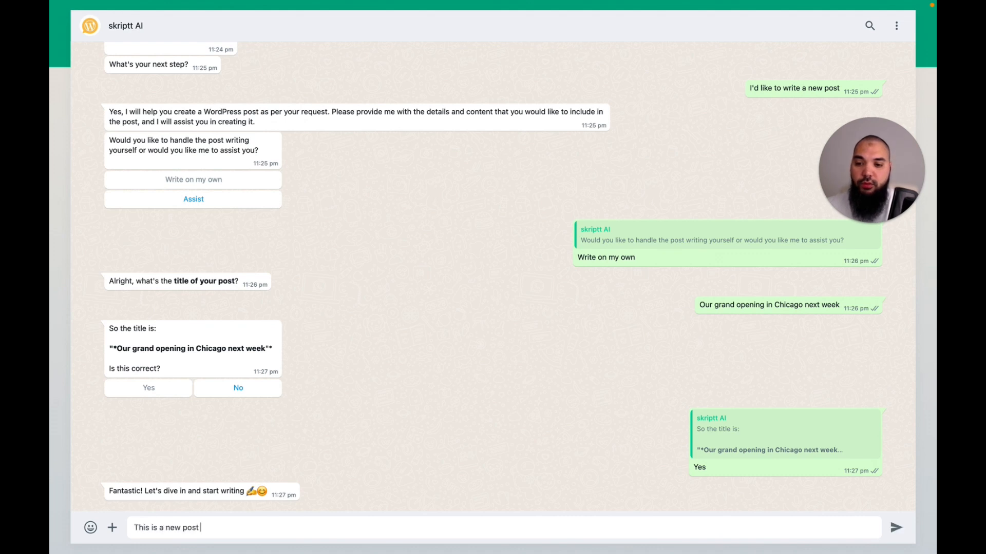
pyautogui.write(' about our openi')
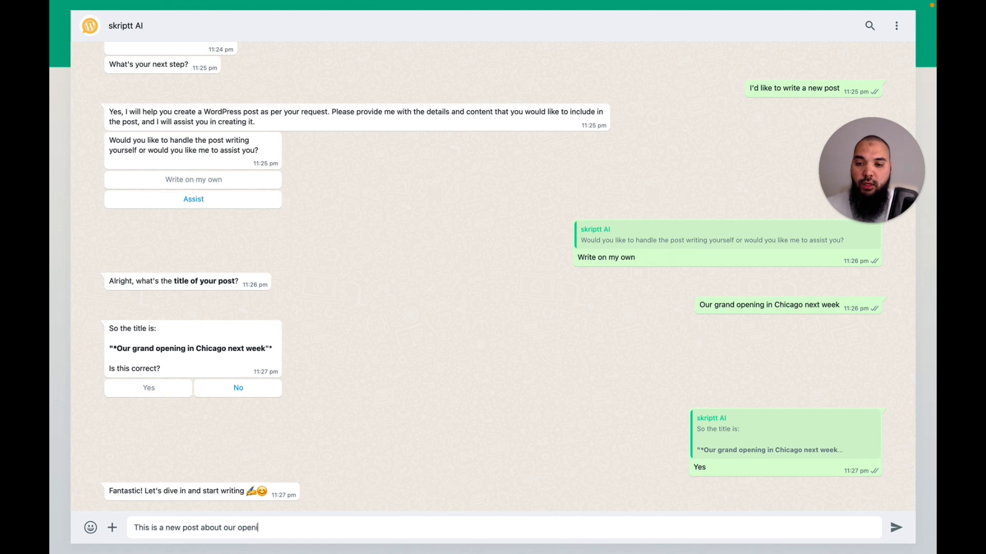
pyautogui.write('ng in Chic')
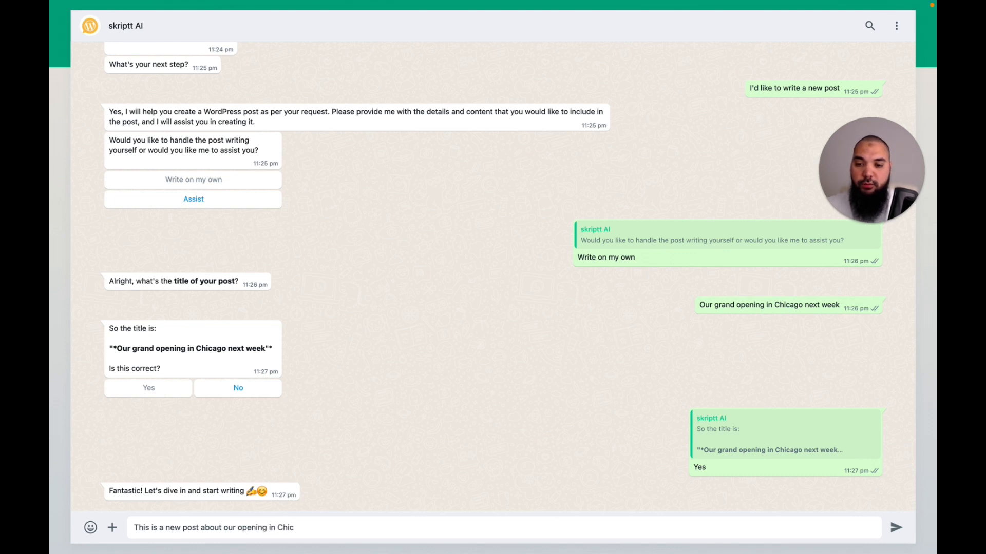
pyautogui.write('ago')
pyautogui.press('Return')
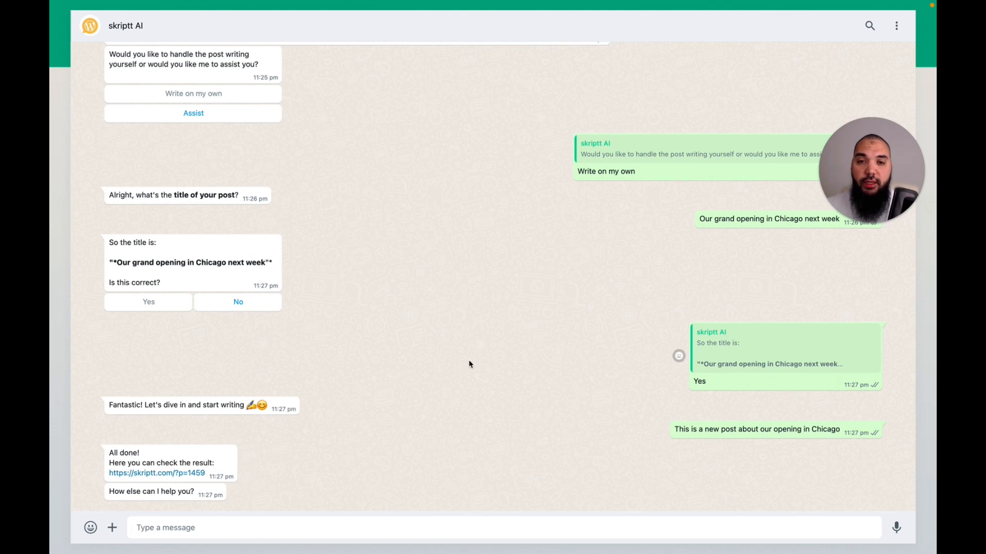
# Switch to the WordPress admin and reload the posts list to check for the new Chicago opening post
pyautogui.hotkey('ctrl', 'Tab')
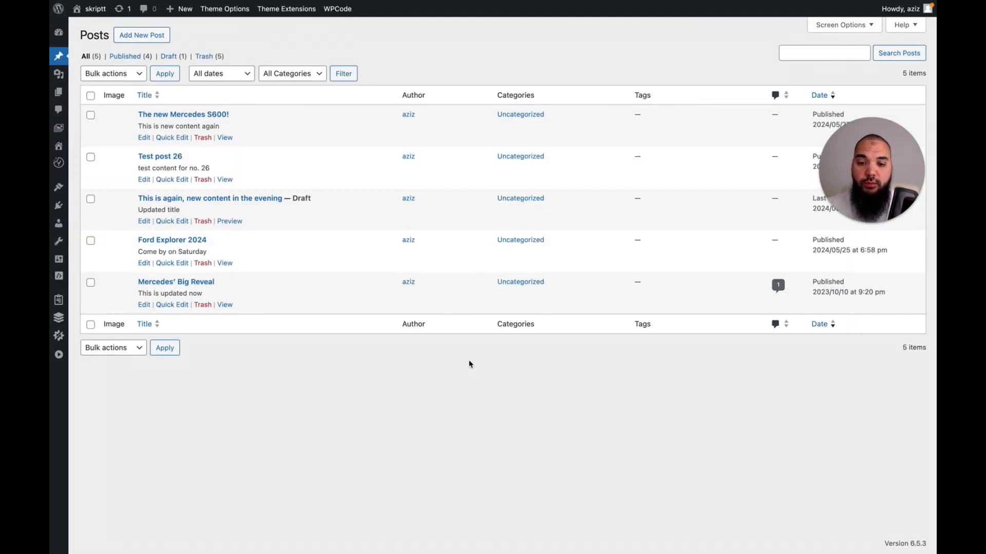
pyautogui.press('super+r')
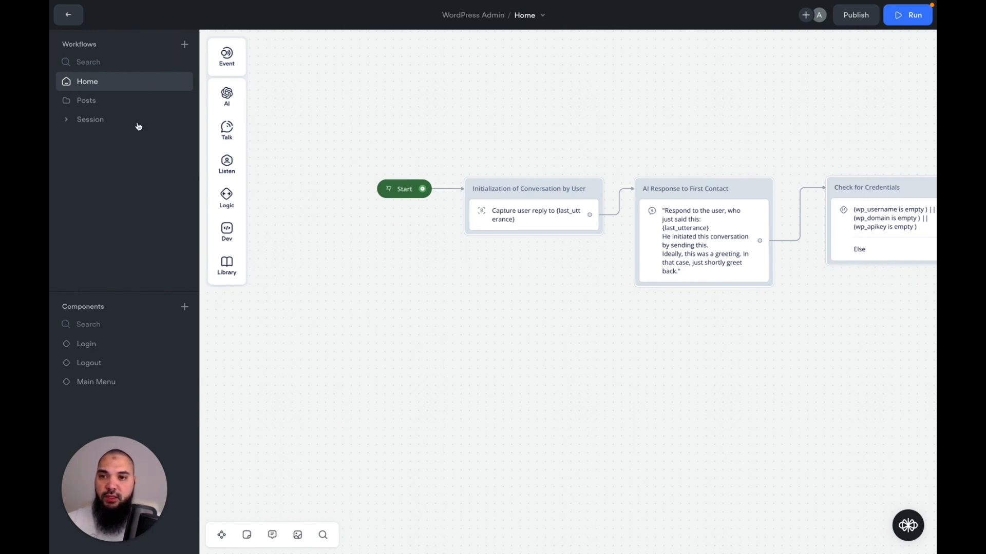
# View the WordPress Admin agent's list of workflows, reopen the Home workflow and expand the Posts folder
pyautogui.click(69, 16)
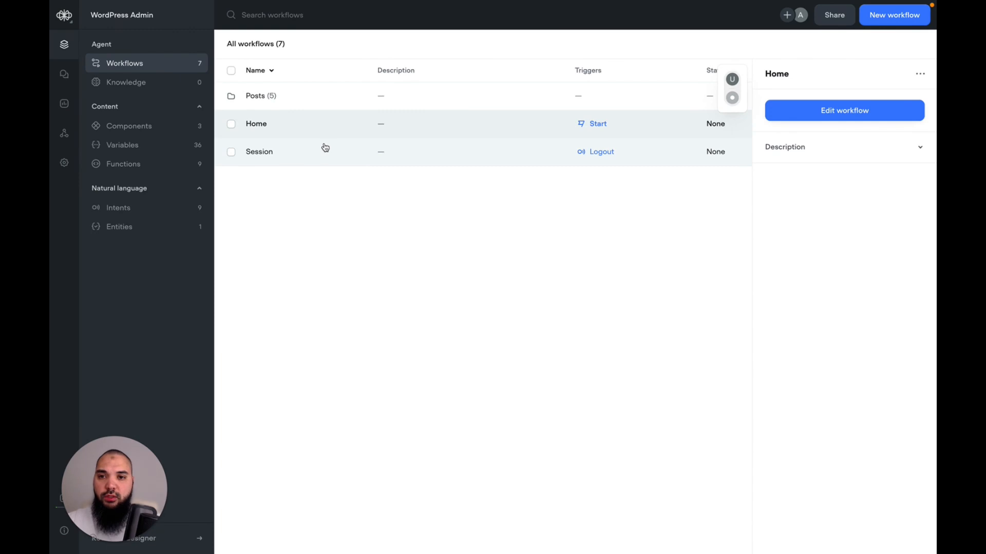
pyautogui.doubleClick(354, 126)
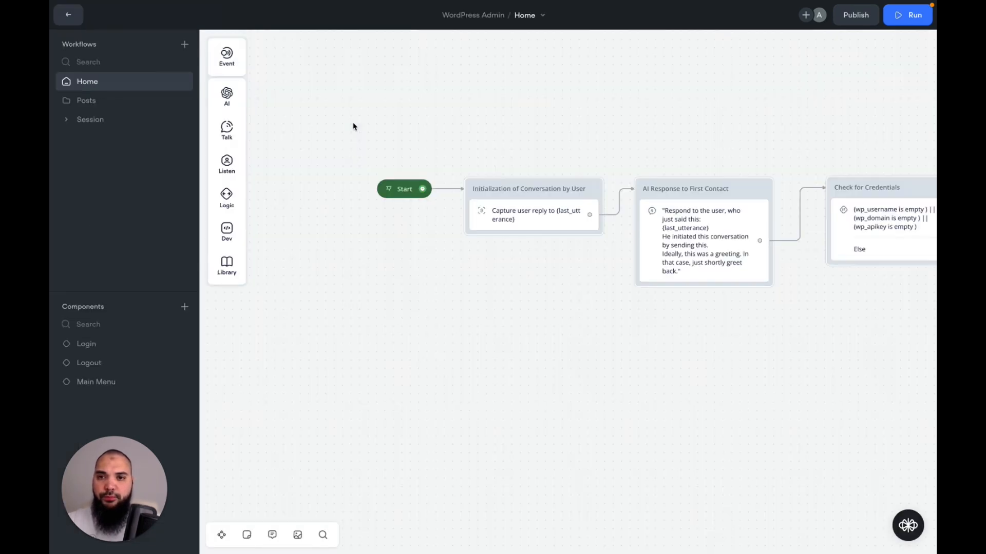
pyautogui.click(87, 101)
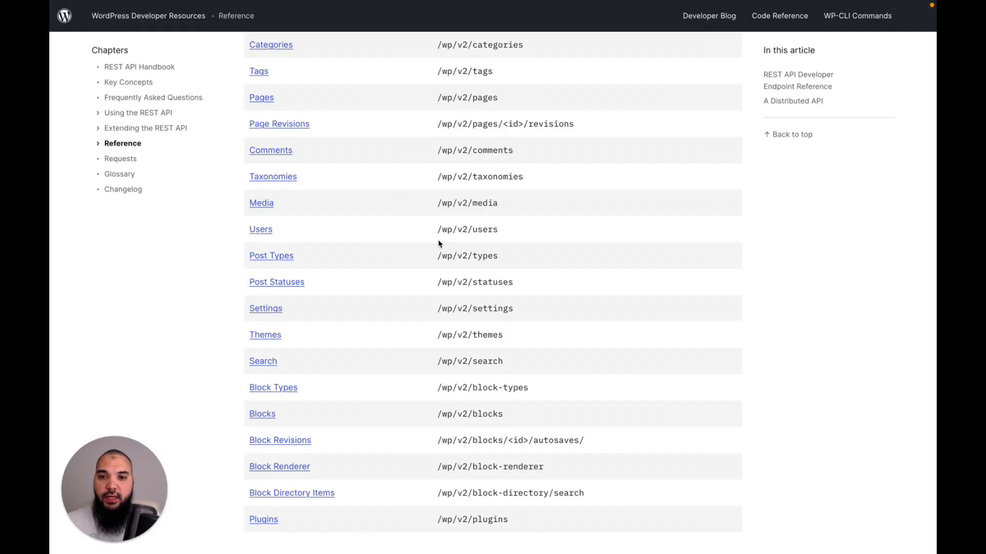
# Read the WordPress REST API reference, examining the introduction and the endpoint table's resources and base routes
pyautogui.scroll(1, 554, 244)
pyautogui.scroll(10, 555, 246)
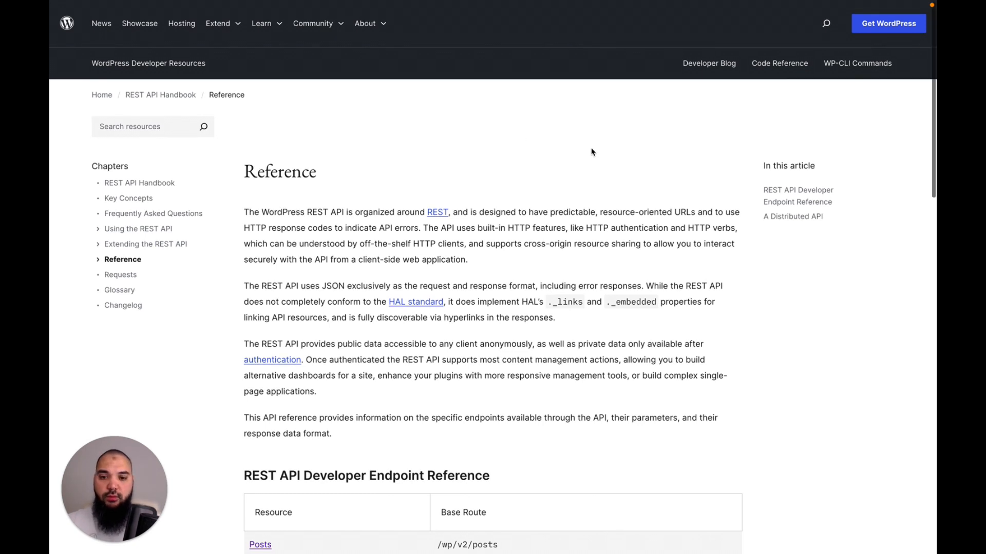
pyautogui.scroll(-2, 591, 151)
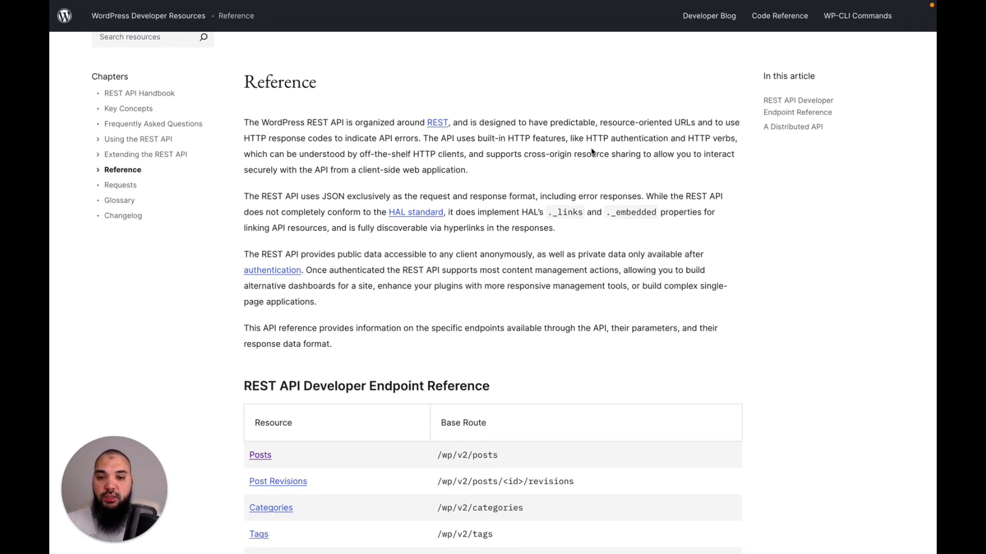
pyautogui.scroll(-5, 592, 151)
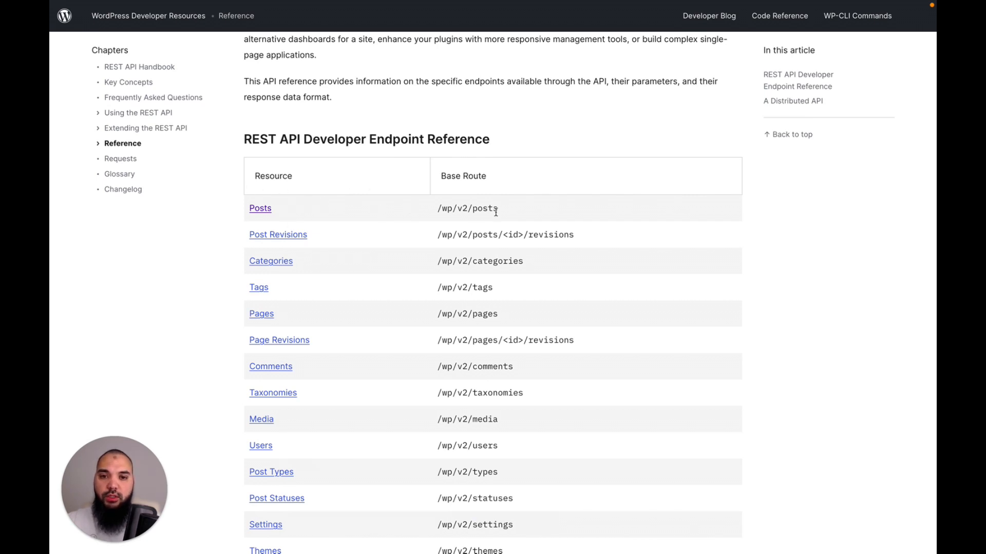
pyautogui.scroll(-1, 511, 240)
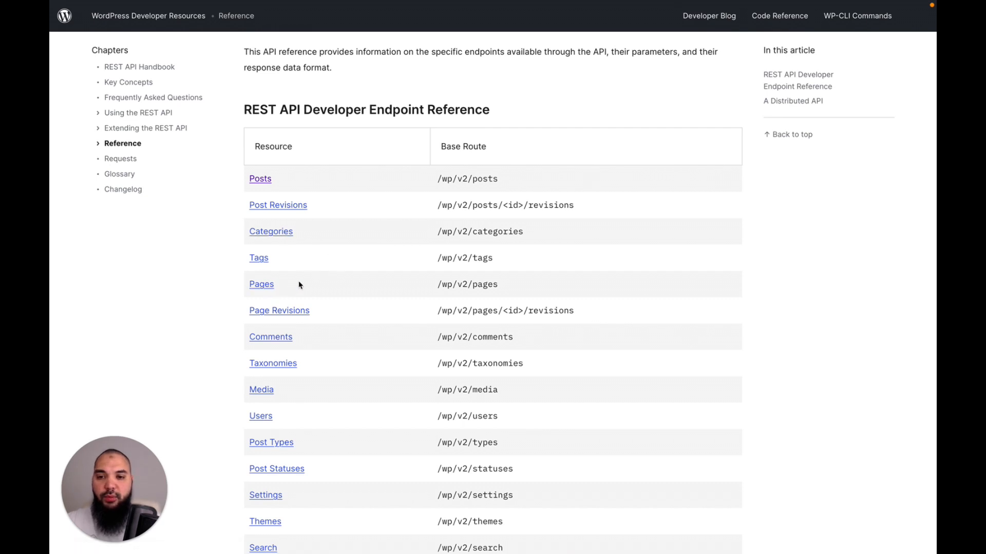
pyautogui.scroll(-1, 389, 300)
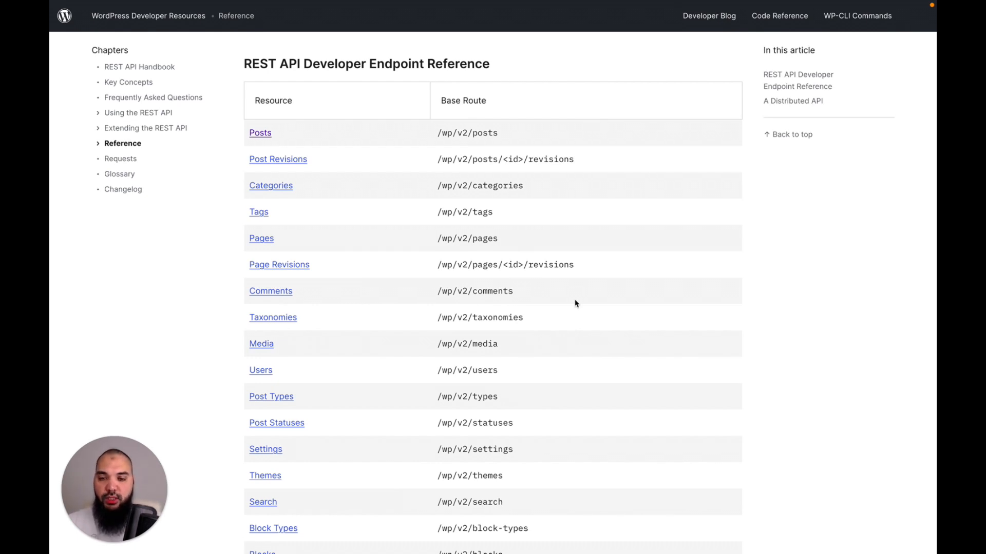
# Switch to Voiceflow and survey the Home workflow from its Start block through to the After Login block
pyautogui.hotkey('ctrl', 'Tab')
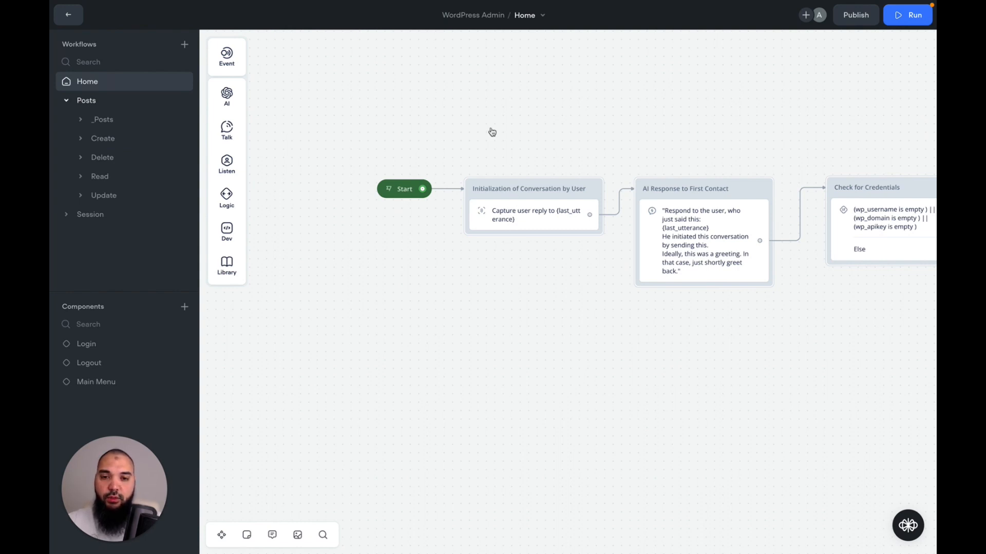
pyautogui.moveTo(561, 222)
pyautogui.hscroll(10, 560, 222)
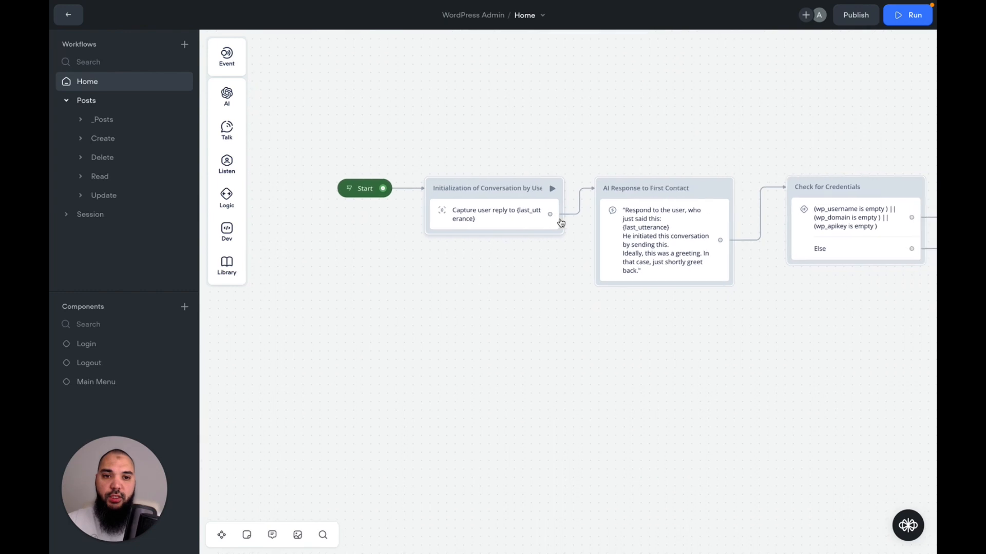
pyautogui.scroll(-4, 559, 230)
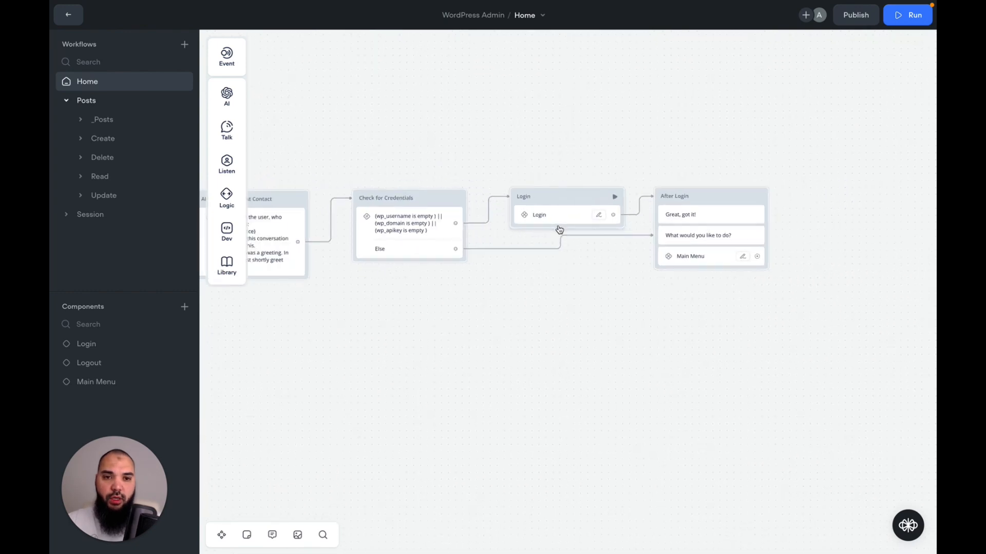
pyautogui.hscroll(-8, 559, 229)
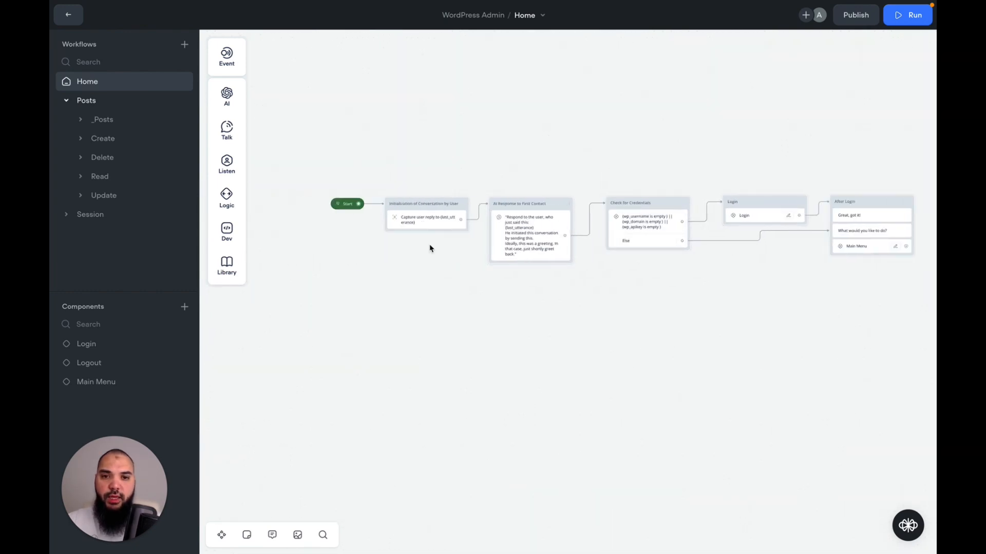
pyautogui.scroll(4, 429, 247)
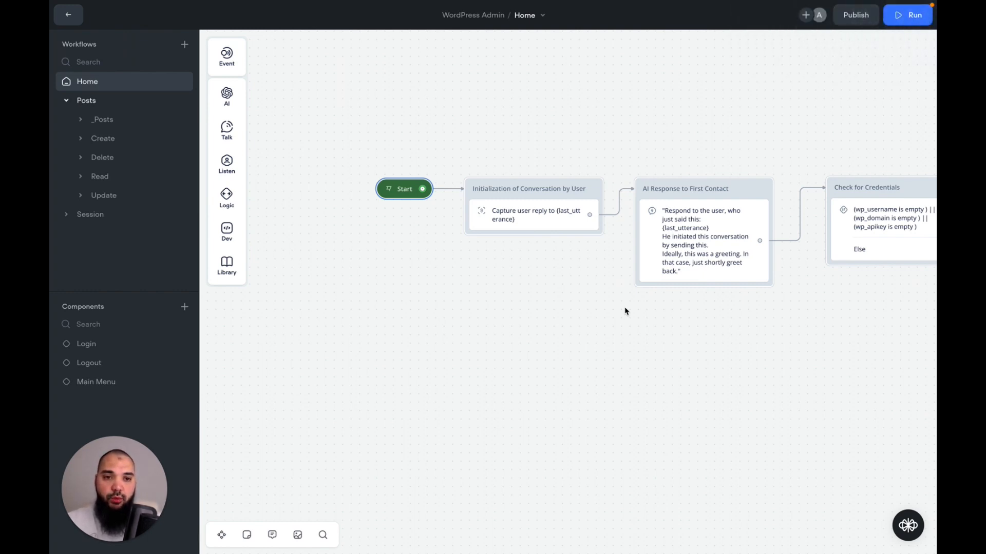
# Inspect the prompt of the AI Response to First Contact block, then the credentials check and login blocks
pyautogui.hscroll(5, 625, 310)
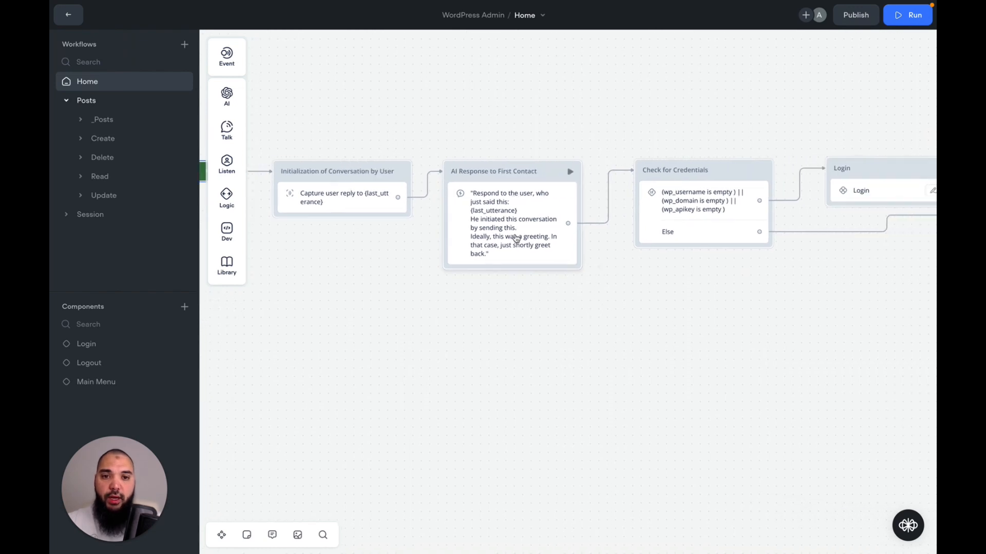
pyautogui.click(516, 238)
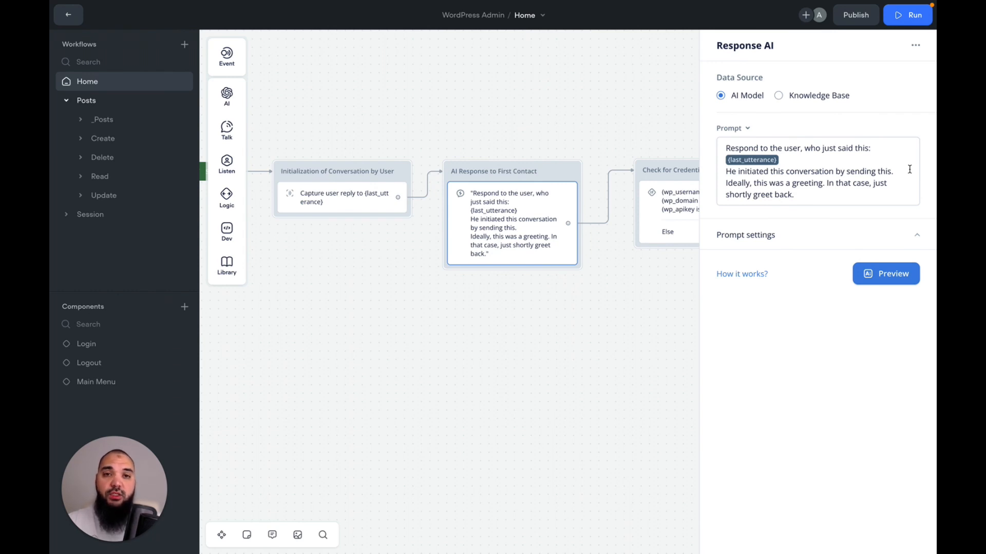
pyautogui.click(646, 301)
pyautogui.hscroll(5, 647, 301)
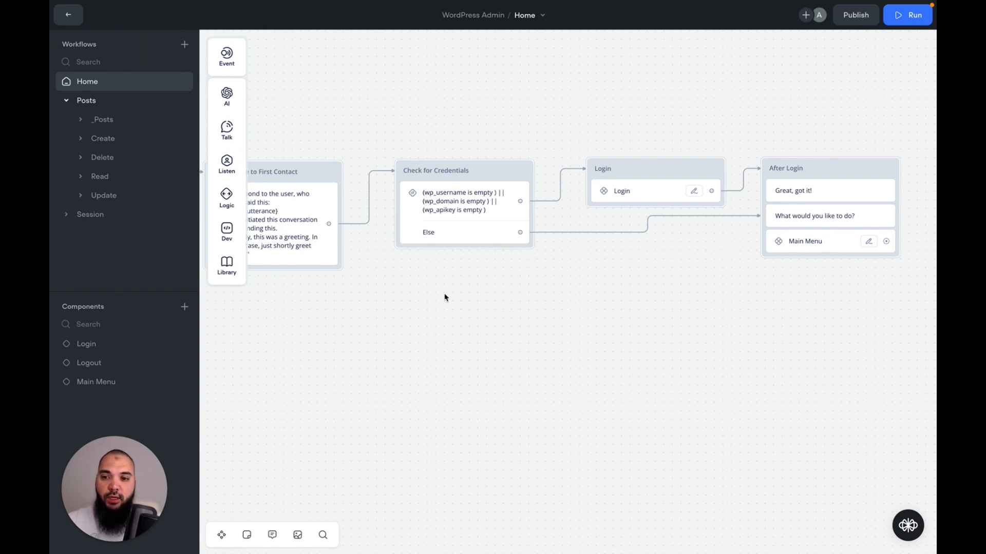
# Examine the Login component's username, API key and domain capture blocks and return to the Home workflow
pyautogui.click(109, 344)
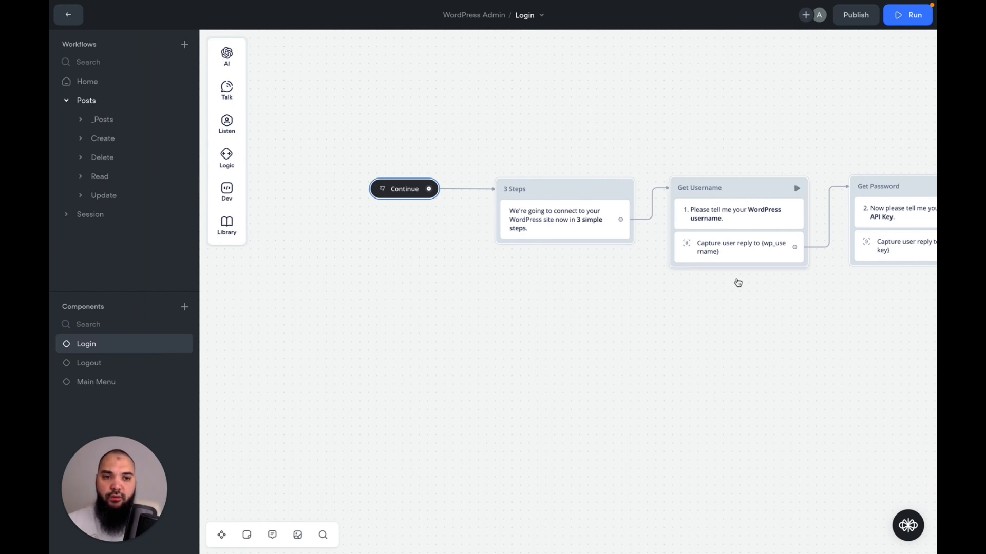
pyautogui.hscroll(2, 740, 308)
pyautogui.hscroll(2, 739, 308)
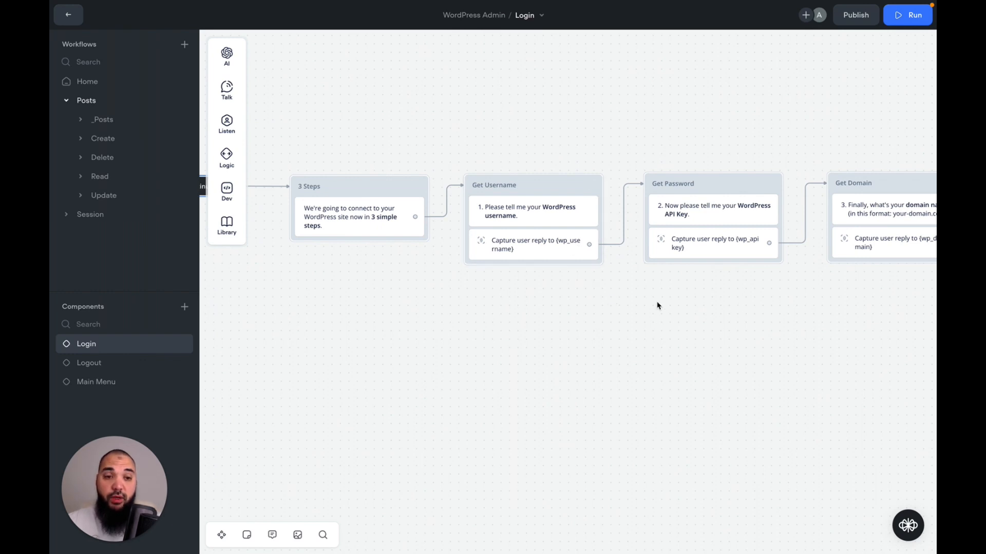
pyautogui.hscroll(2, 658, 305)
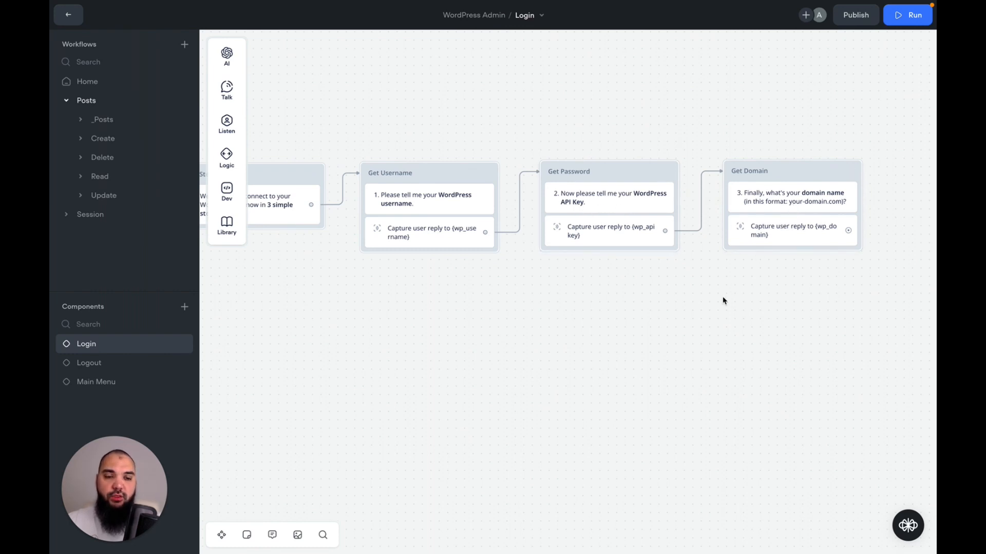
pyautogui.hscroll(-6, 752, 313)
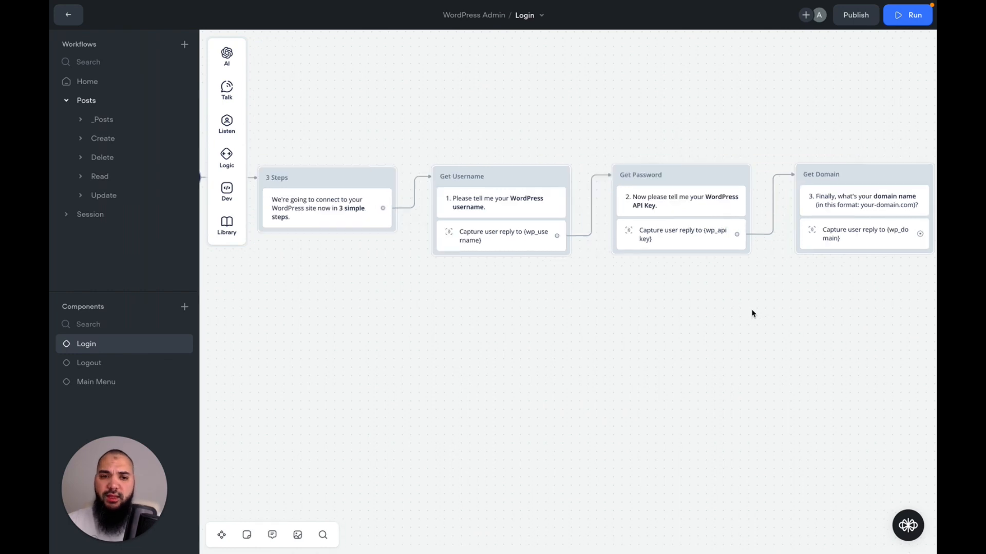
pyautogui.click(105, 81)
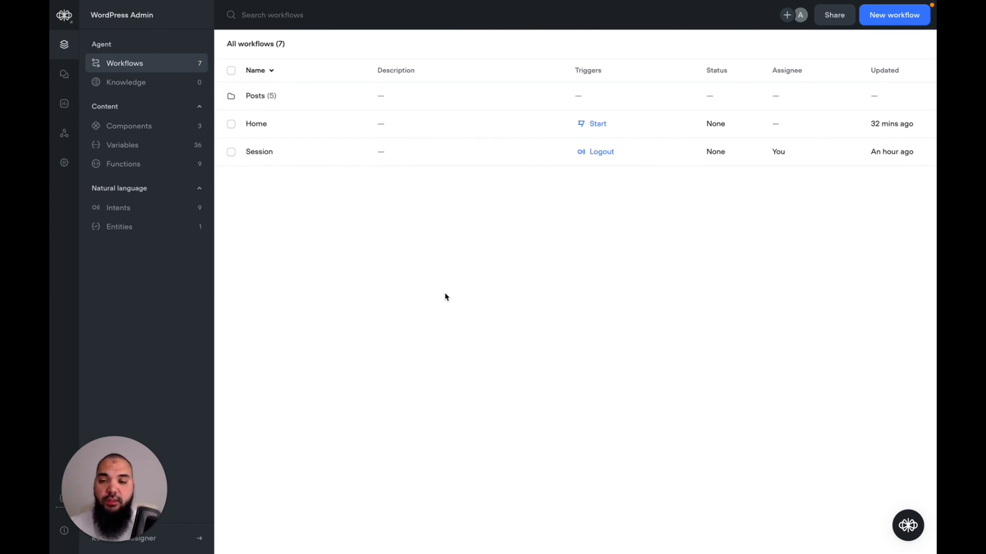
# Switch to the WordPress user profile and examine the Application Passwords section, including its field for a new password name
pyautogui.hotkey('ctrl', 'Tab')
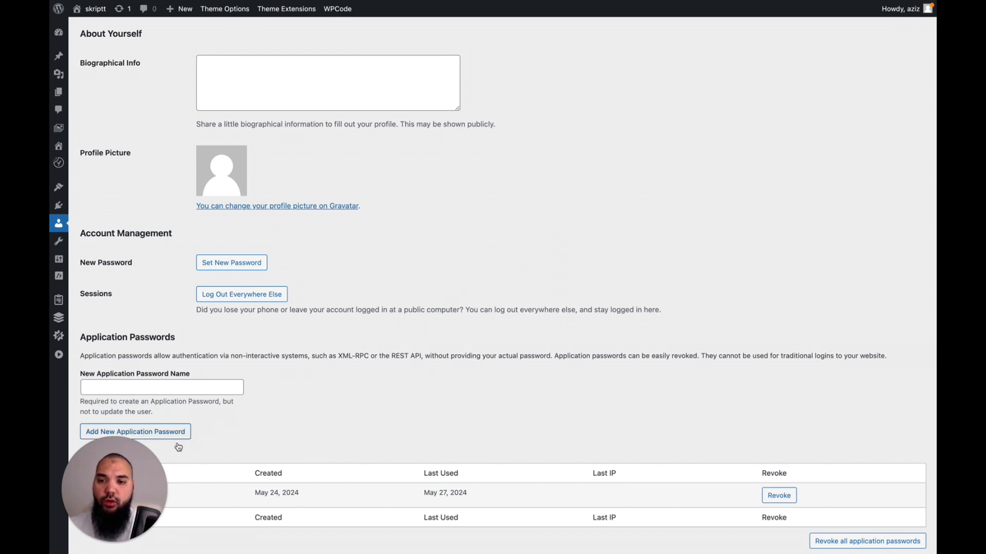
pyautogui.moveTo(149, 477); pyautogui.dragTo(881, 205)
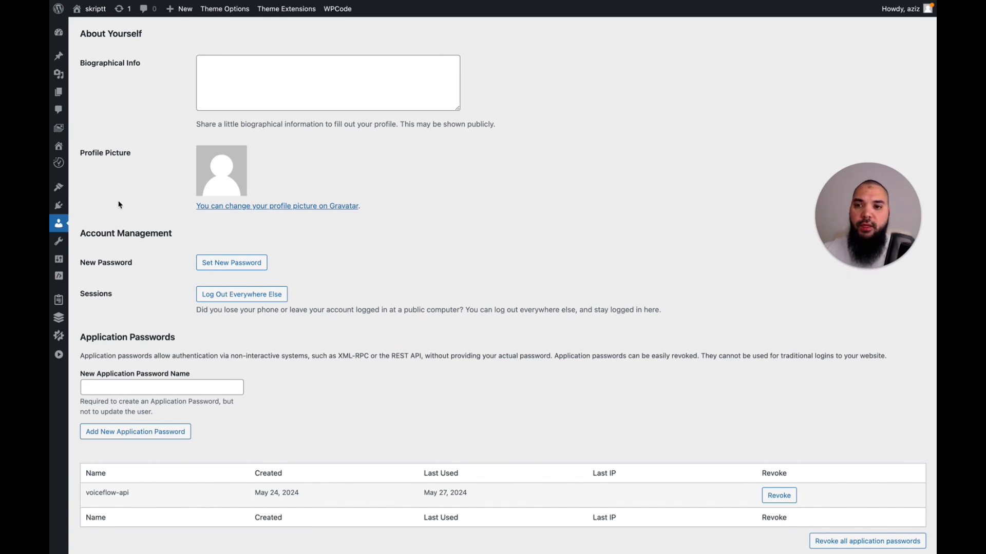
pyautogui.moveTo(58, 226)
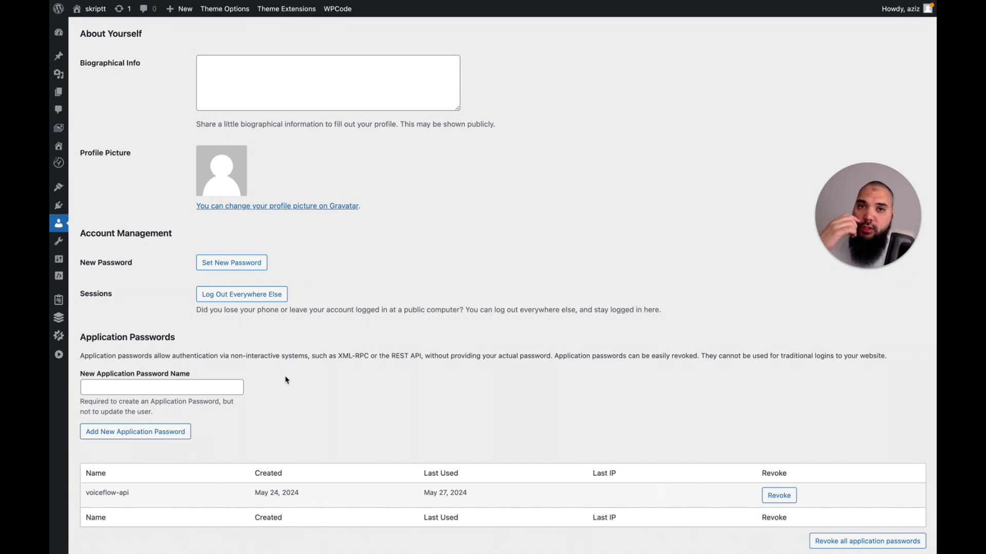
pyautogui.click(233, 388)
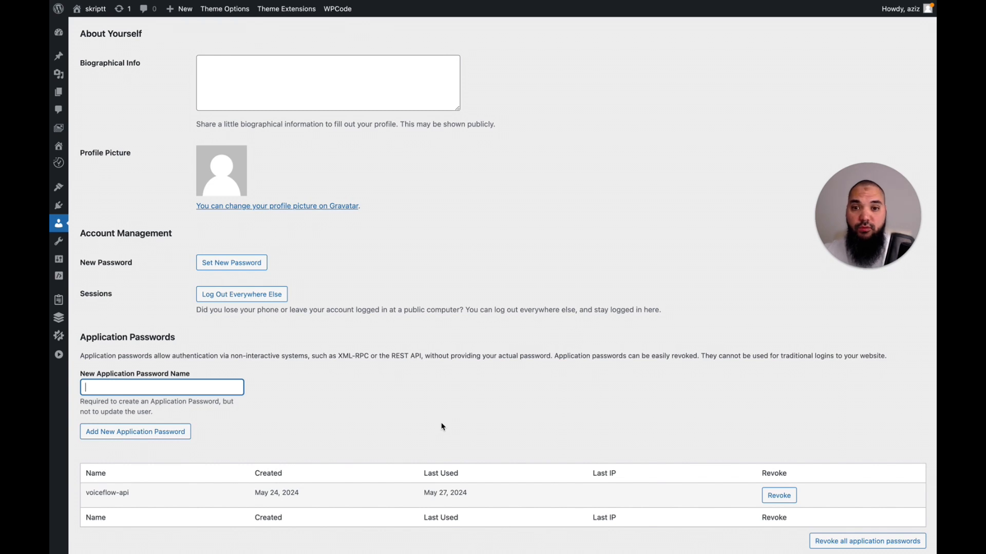
pyautogui.click(510, 260)
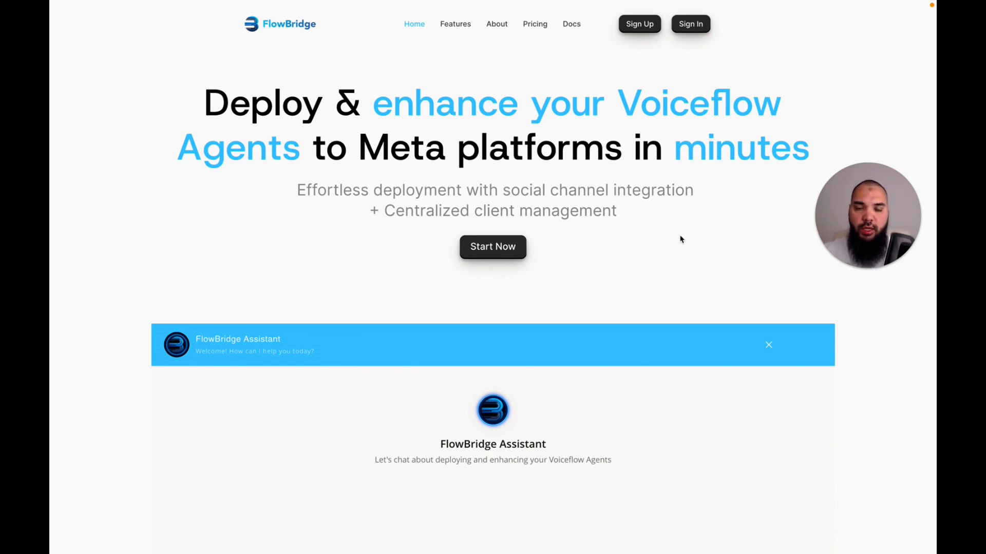
# Switch to the FlowBridge admin and view the list of client companies
pyautogui.hotkey('ctrl', 'Tab')
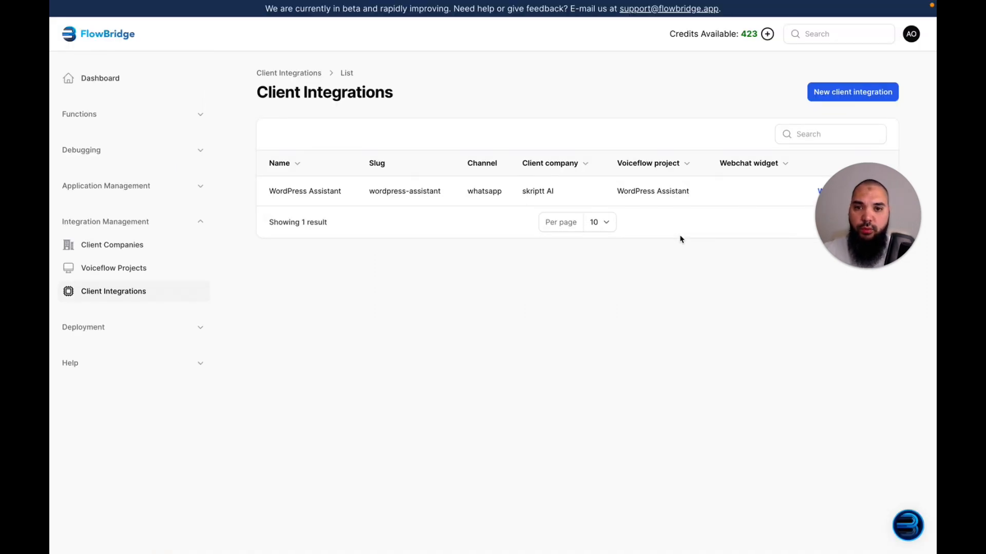
pyautogui.click(165, 247)
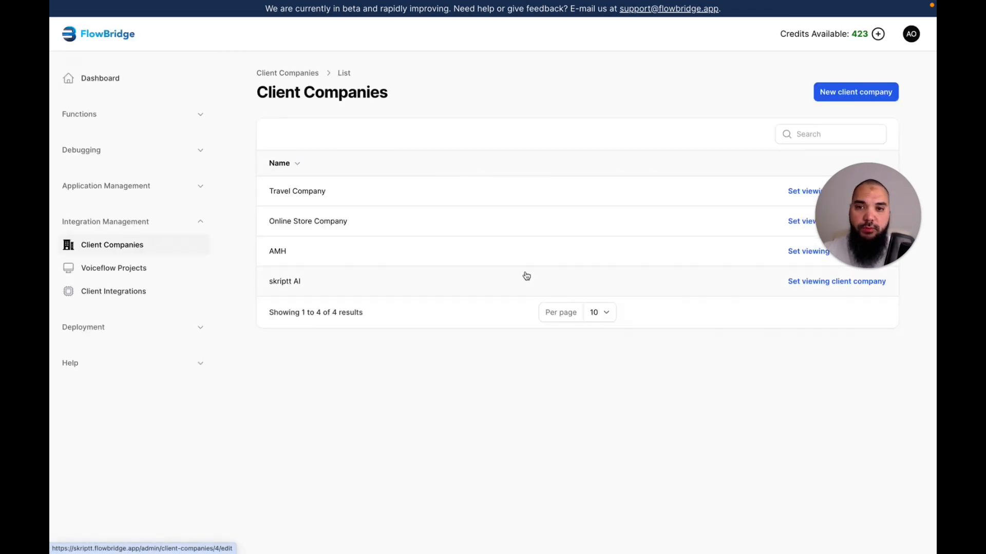
pyautogui.moveTo(876, 205); pyautogui.dragTo(879, 406)
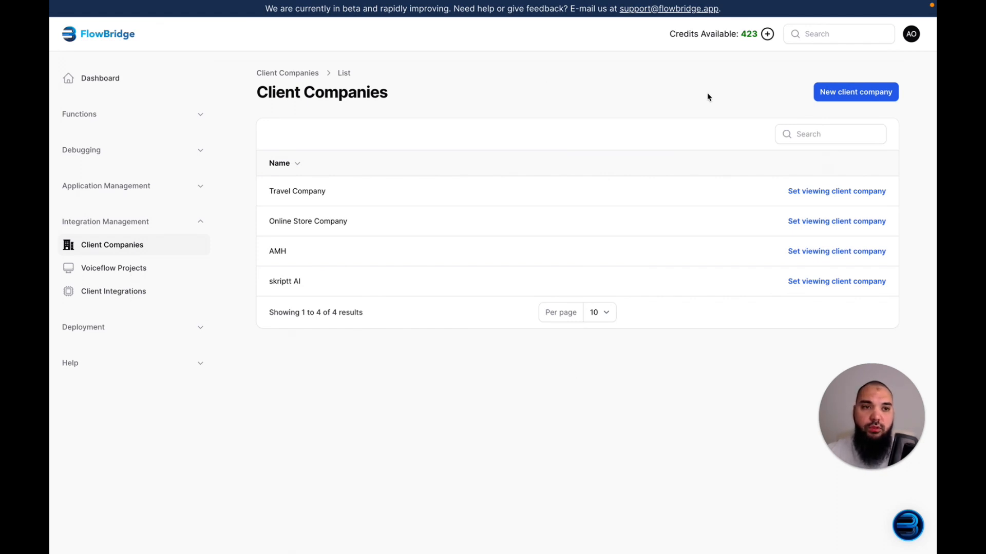
pyautogui.click(846, 97)
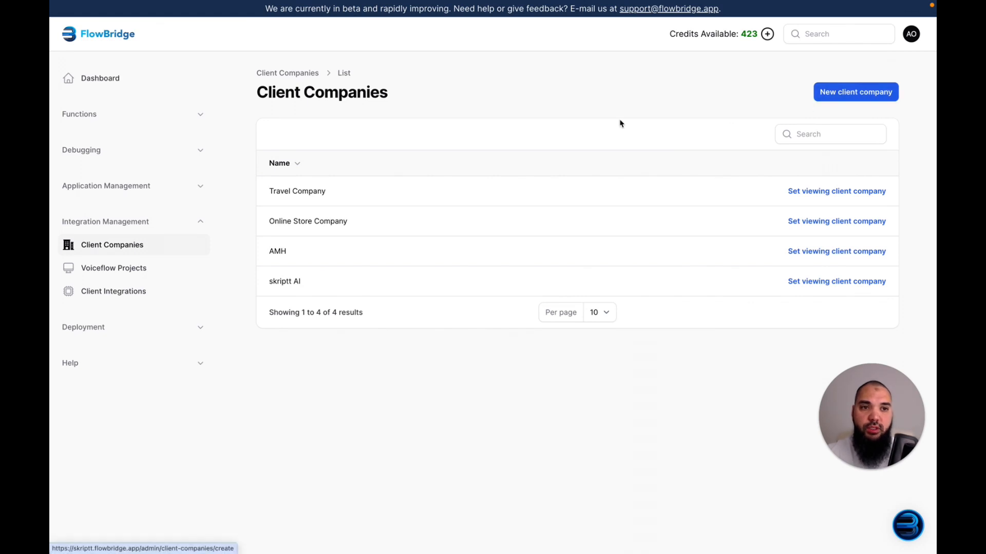
pyautogui.click(407, 141)
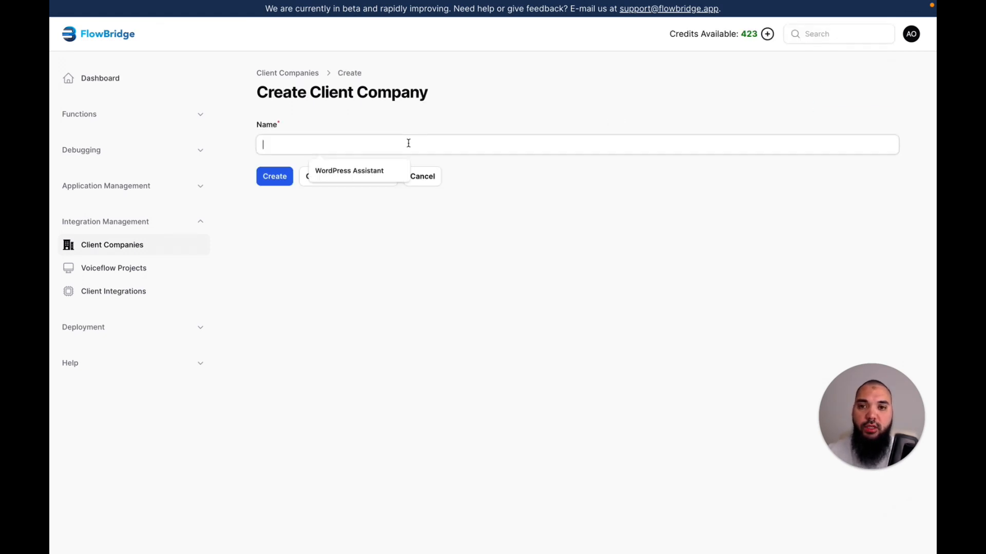
pyautogui.click(432, 178)
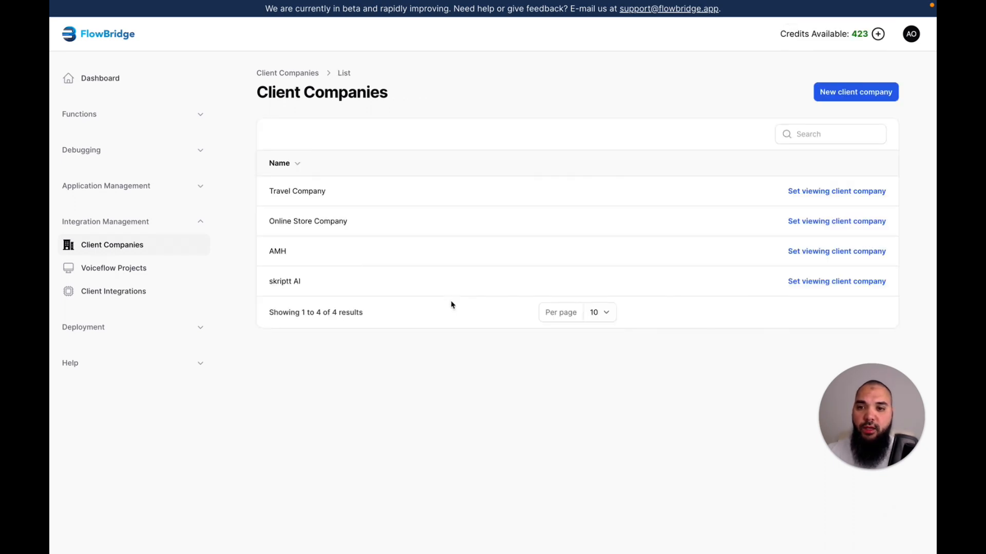
# Open the form for a new Voiceflow project and examine its client company, project name, project ID and API token fields
pyautogui.click(142, 271)
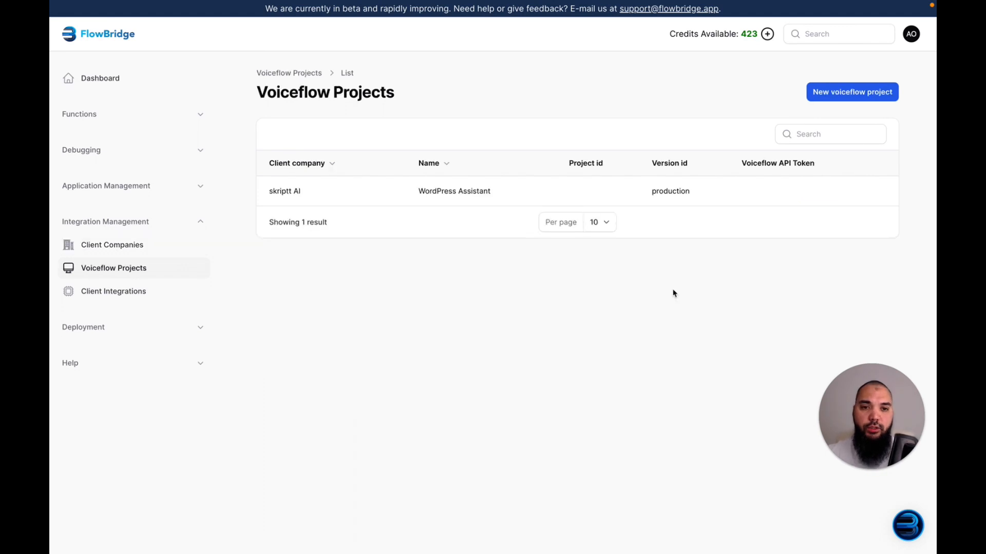
pyautogui.click(839, 98)
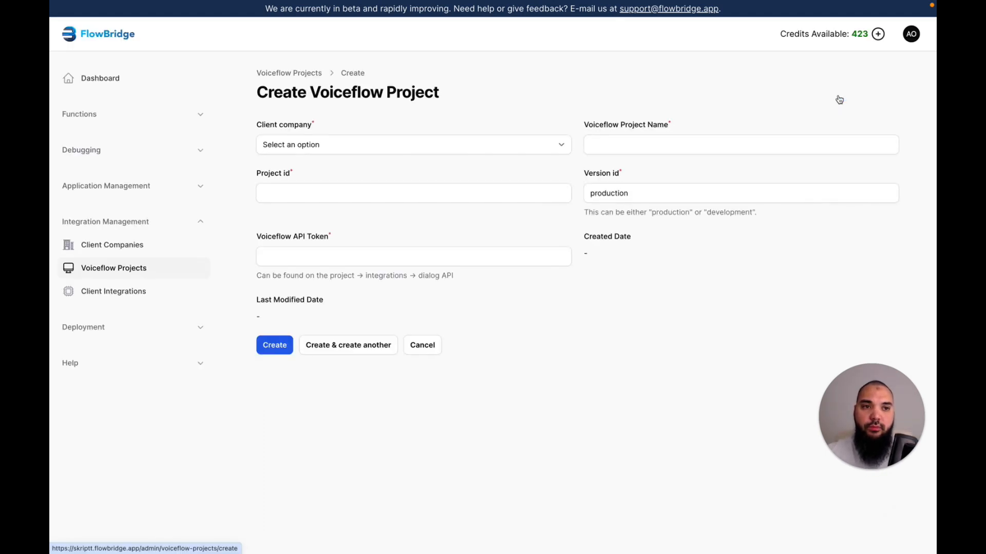
pyautogui.click(385, 152)
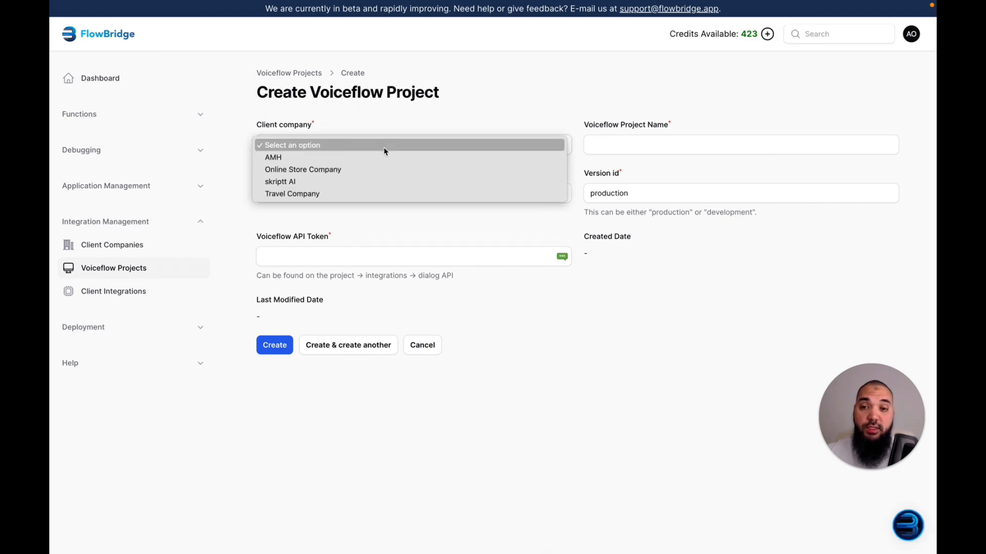
pyautogui.click(450, 113)
pyautogui.click(622, 146)
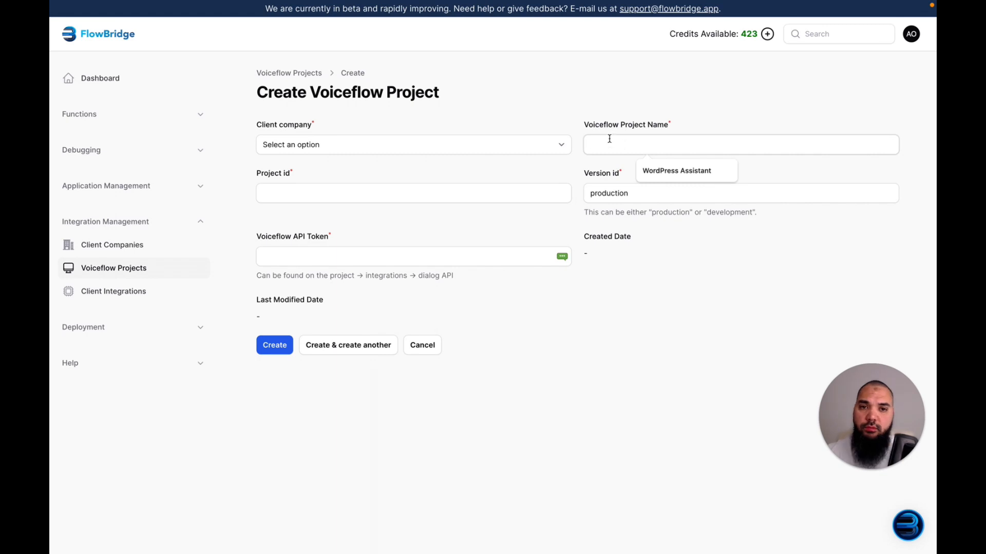
pyautogui.click(510, 116)
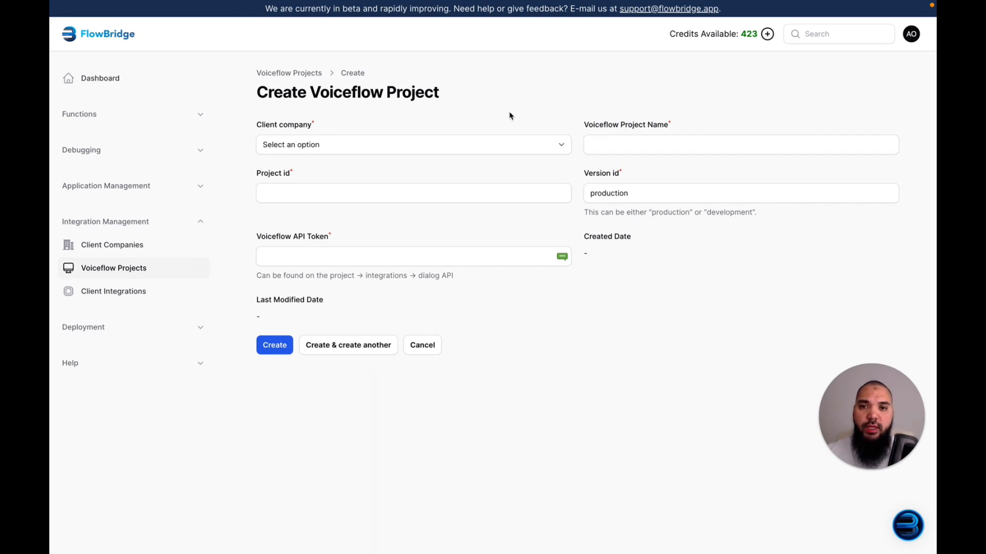
pyautogui.click(408, 195)
pyautogui.click(416, 263)
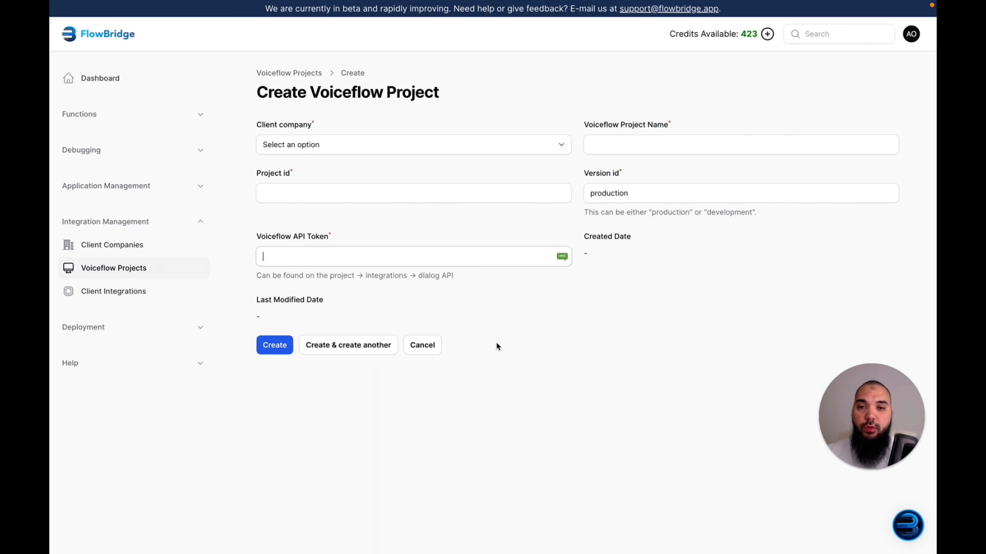
pyautogui.click(585, 368)
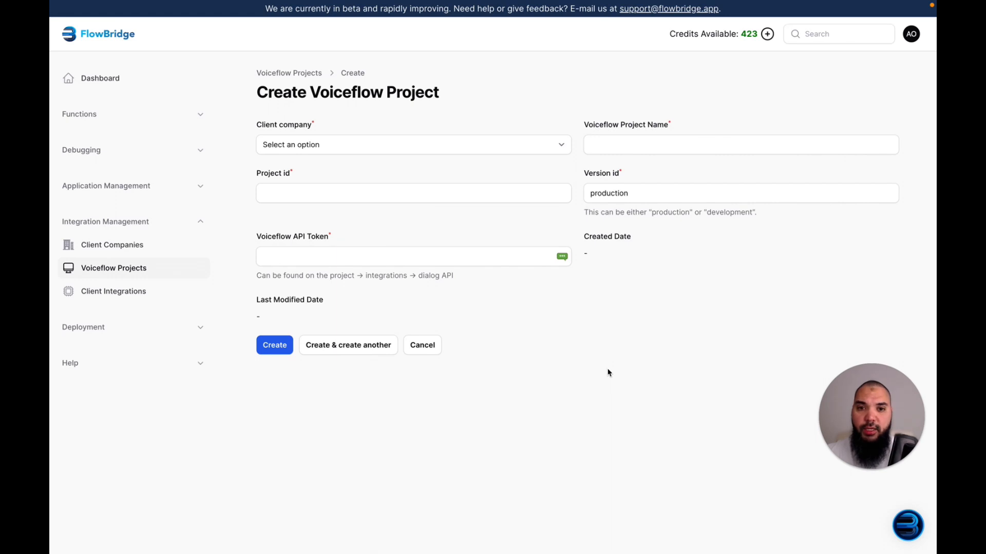
# Switch to the WordPress Admin project in Voiceflow and view its API key and web chat integration pages
pyautogui.hotkey('ctrl', 'Left')
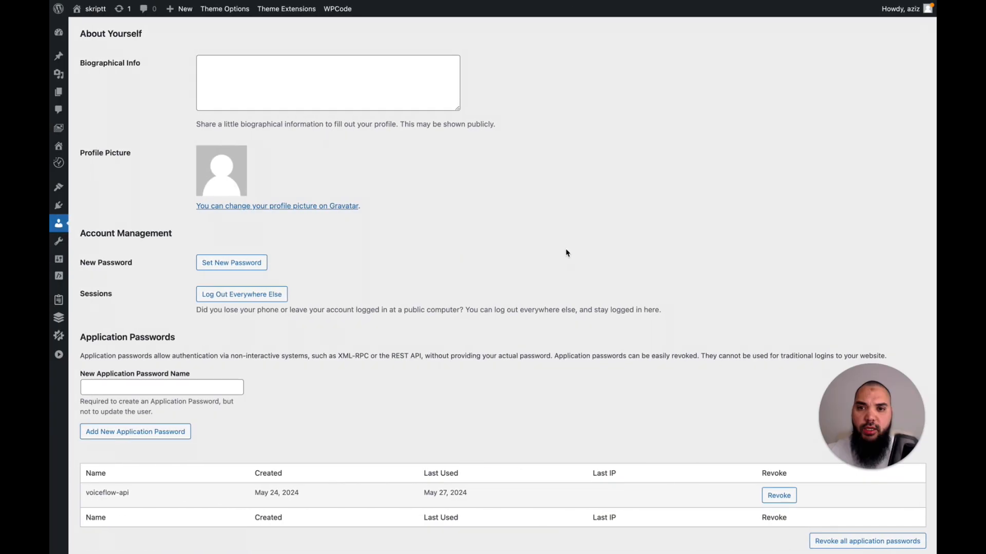
pyautogui.hotkey('ctrl', 'Right')
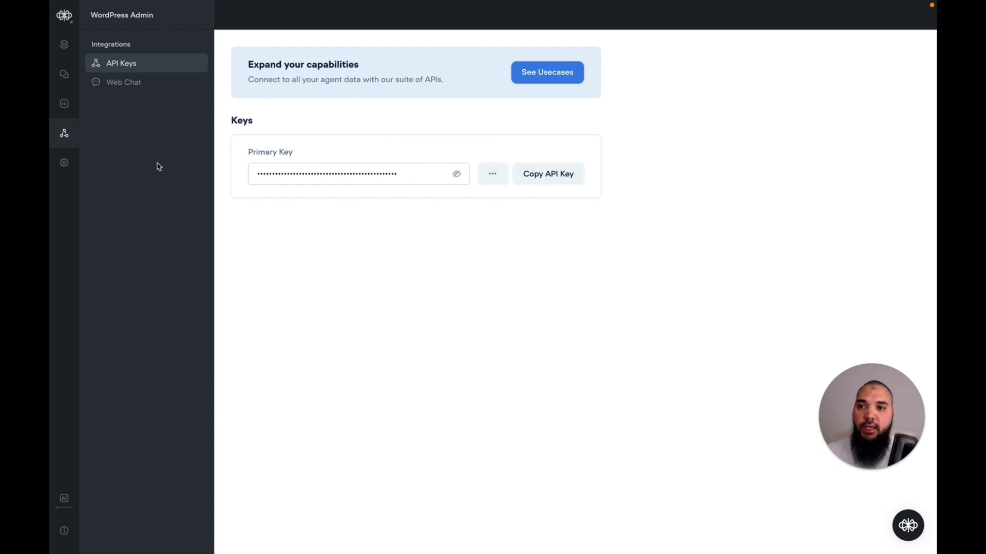
pyautogui.click(138, 90)
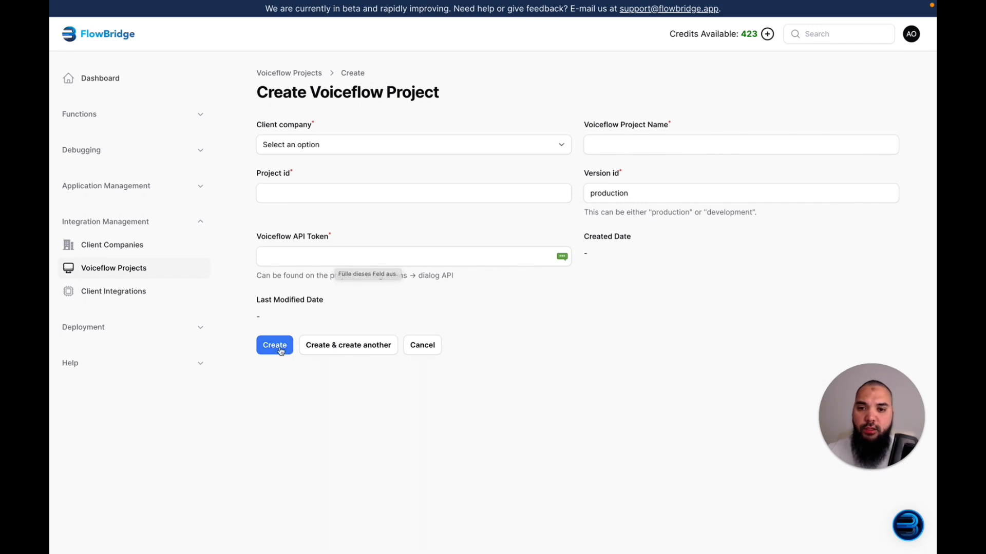
# Start a new FlowBridge client integration for the company skriptt AI, using the WordPress Assistant Voiceflow project
pyautogui.click(143, 297)
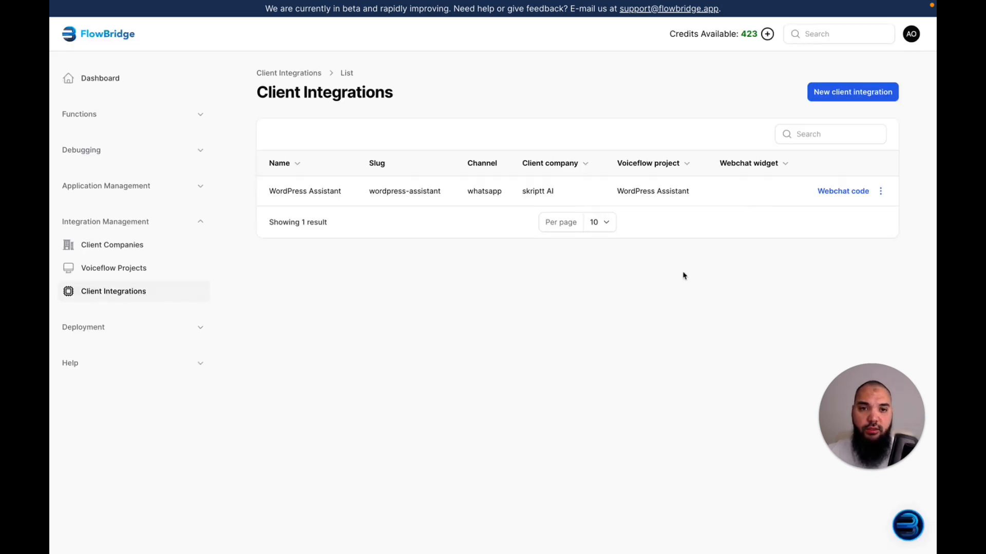
pyautogui.click(852, 97)
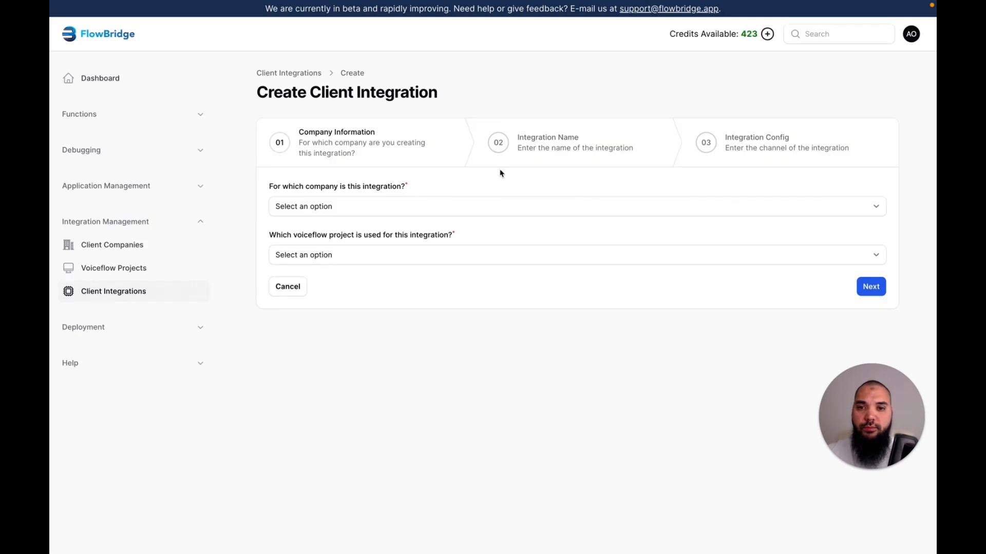
pyautogui.click(334, 215)
pyautogui.click(330, 244)
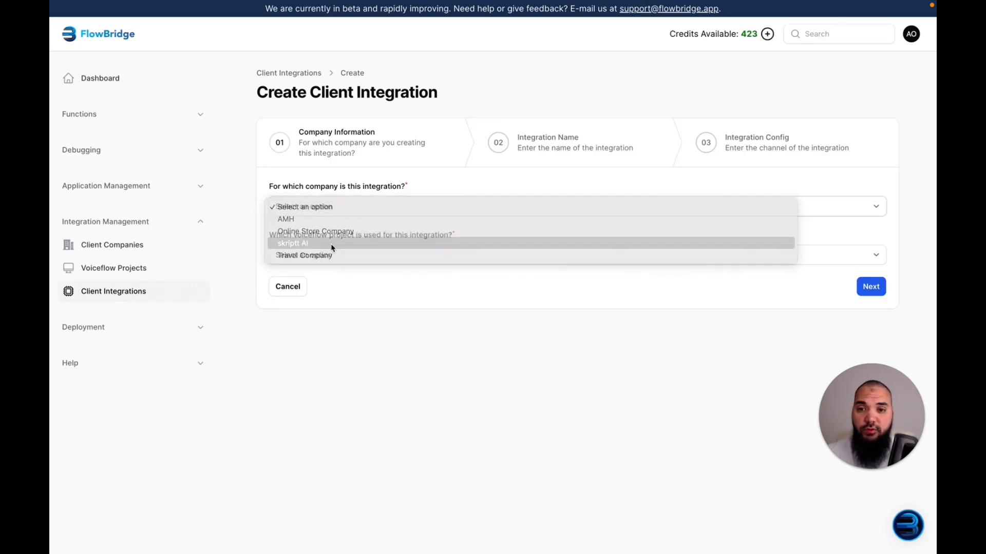
pyautogui.click(361, 255)
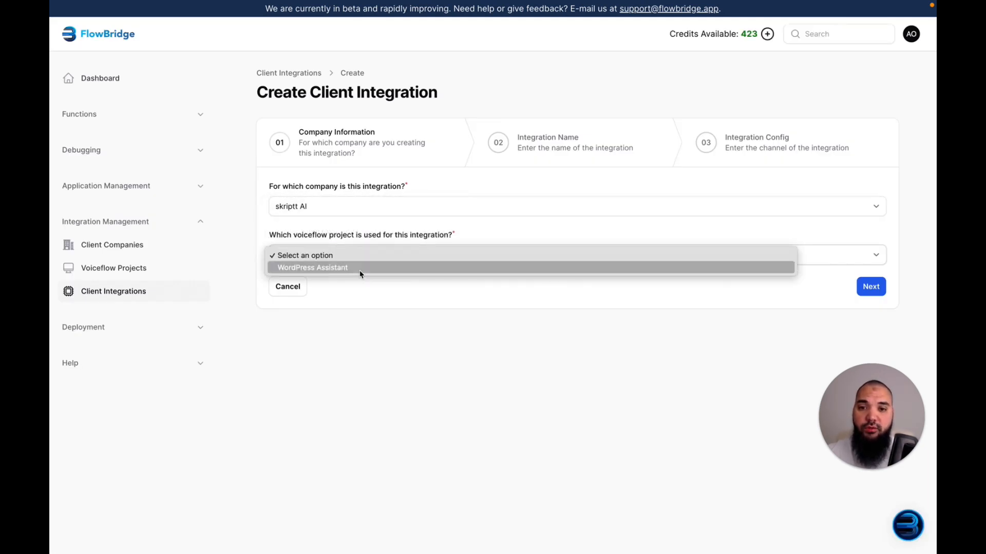
pyautogui.click(361, 269)
pyautogui.click(862, 286)
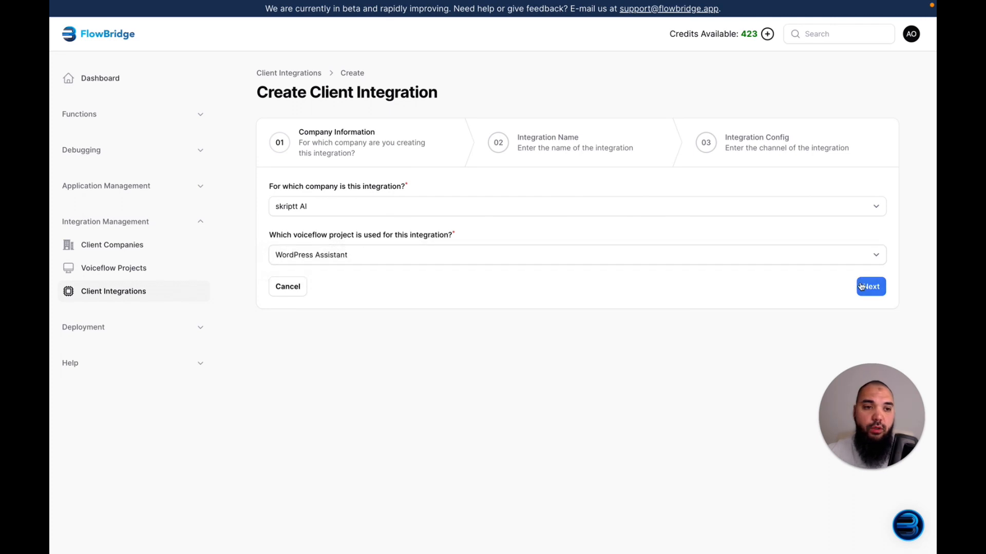
# Name the integration WordPress Assistant 2 and choose WhatsApp as its channel
pyautogui.click(515, 190)
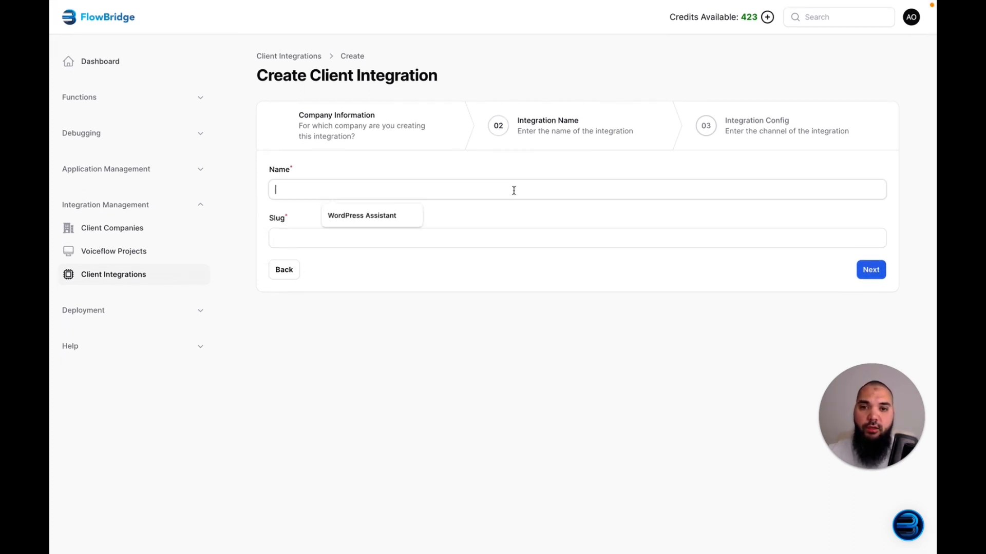
pyautogui.click(438, 196)
pyautogui.write('2')
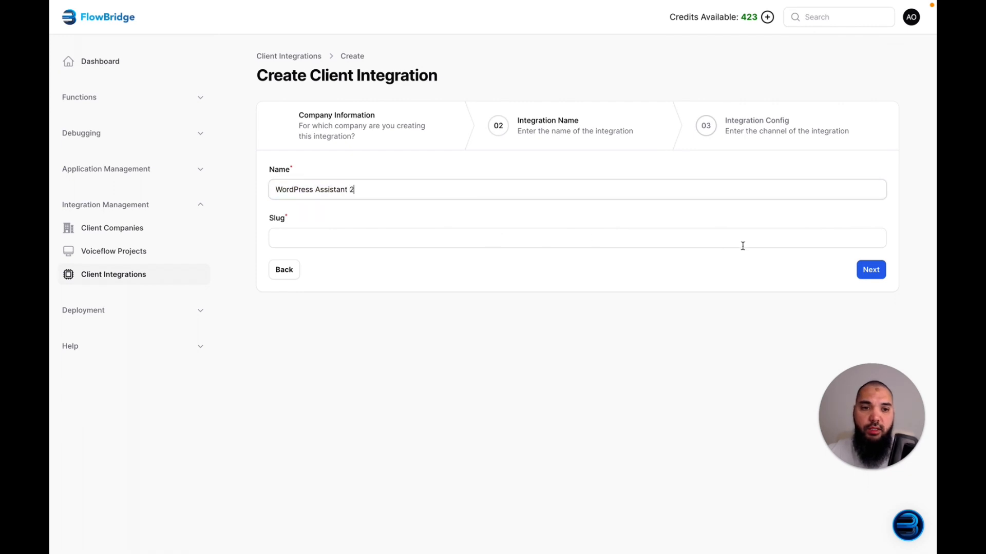
pyautogui.click(880, 275)
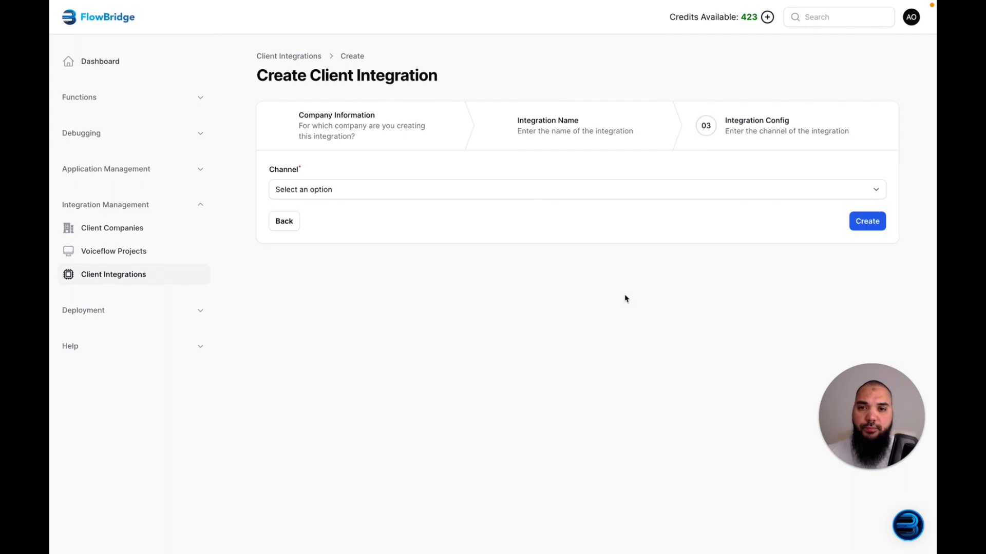
pyautogui.click(358, 194)
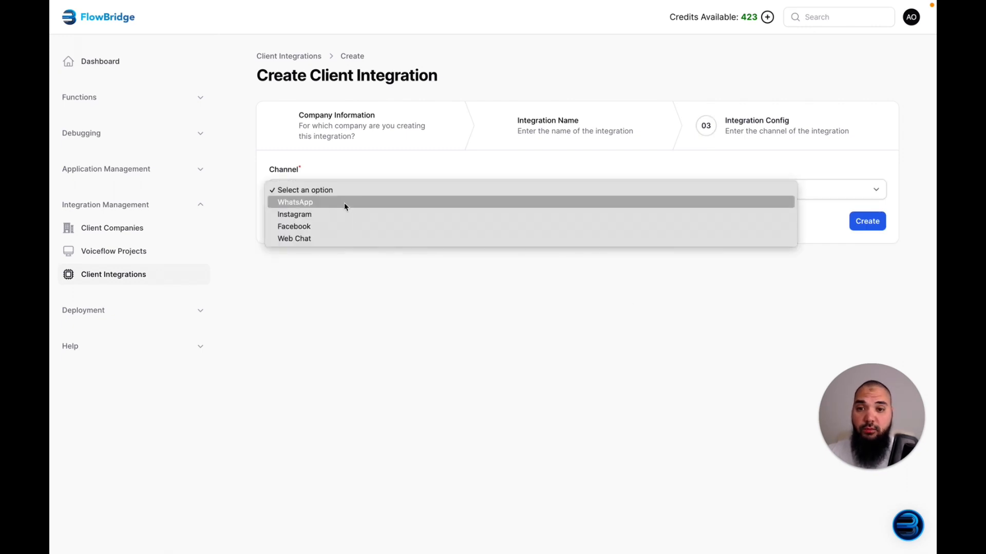
pyautogui.click(310, 206)
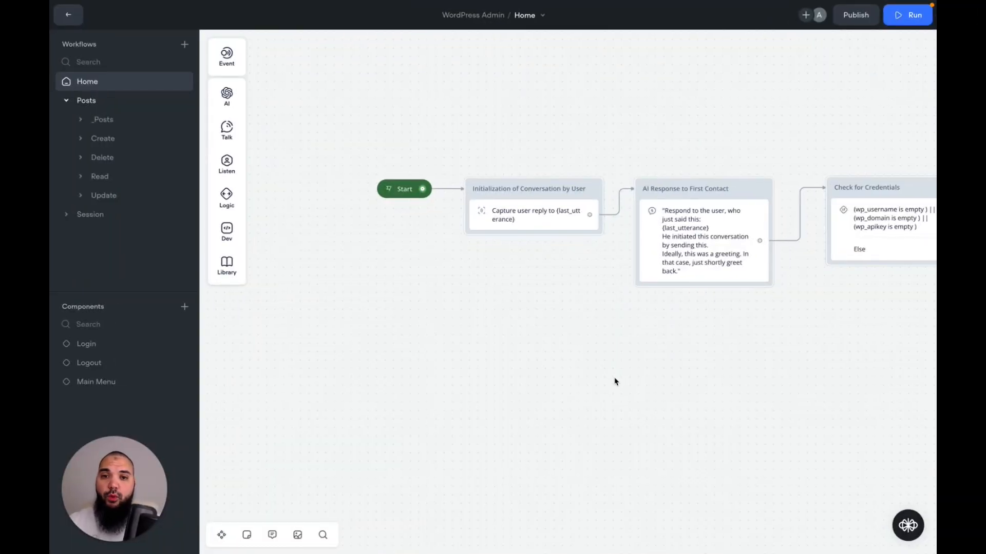
# Follow Voiceflow's Home workflow to the After Login block and examine the options of its Main Menu component
pyautogui.hscroll(3, 615, 381)
pyautogui.hscroll(15, 615, 382)
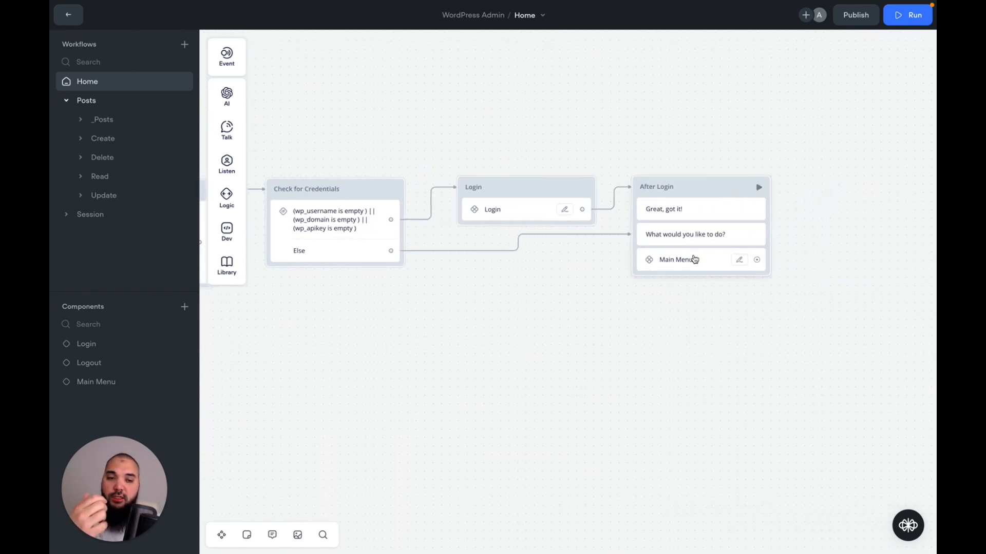
pyautogui.click(740, 260)
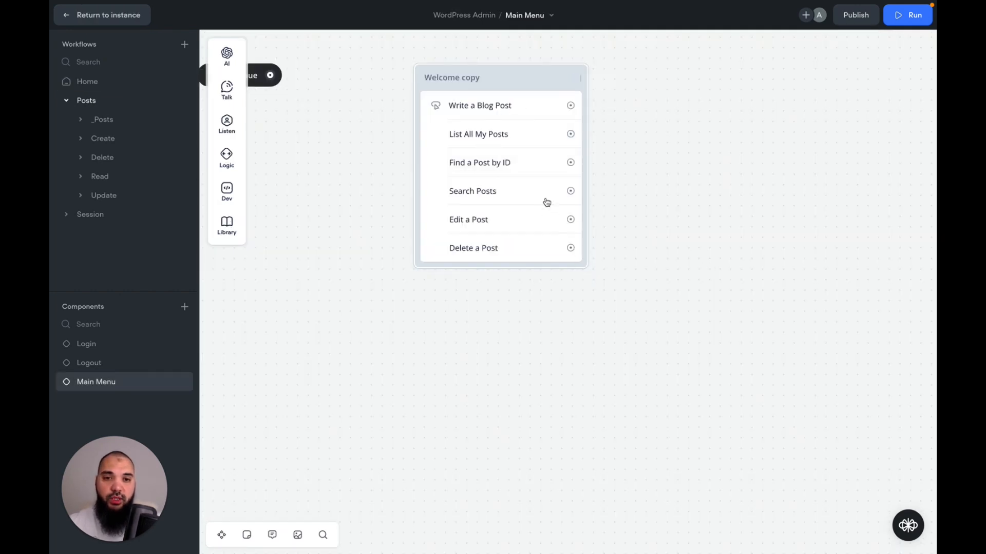
pyautogui.scroll(1, 546, 198)
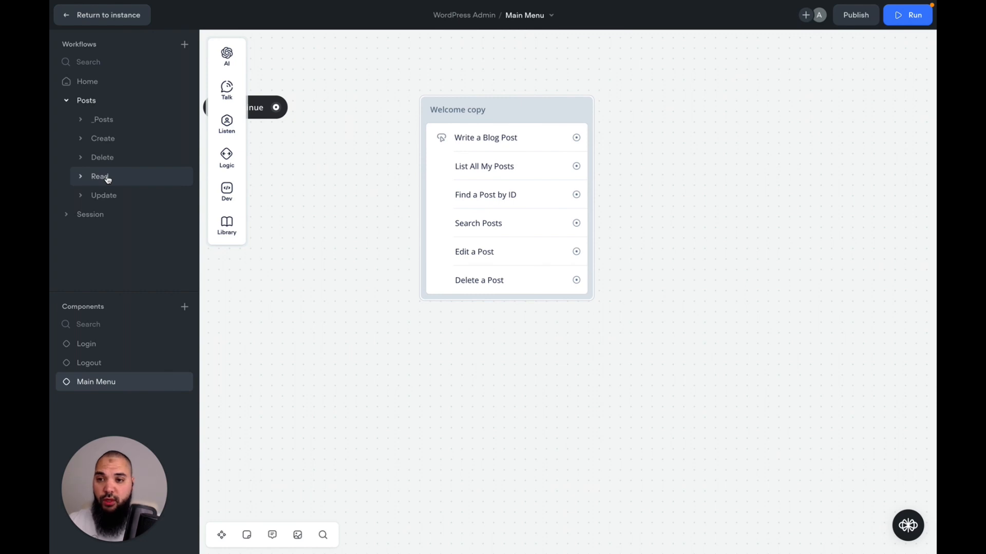
# Open the Create workflow in the Posts folder and examine its Posts Create trigger
pyautogui.click(102, 141)
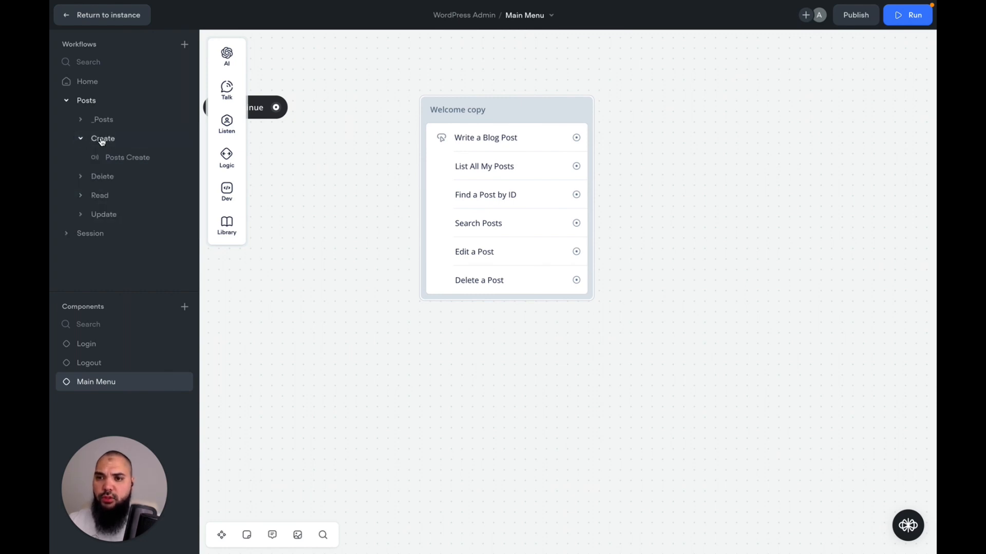
pyautogui.click(102, 141)
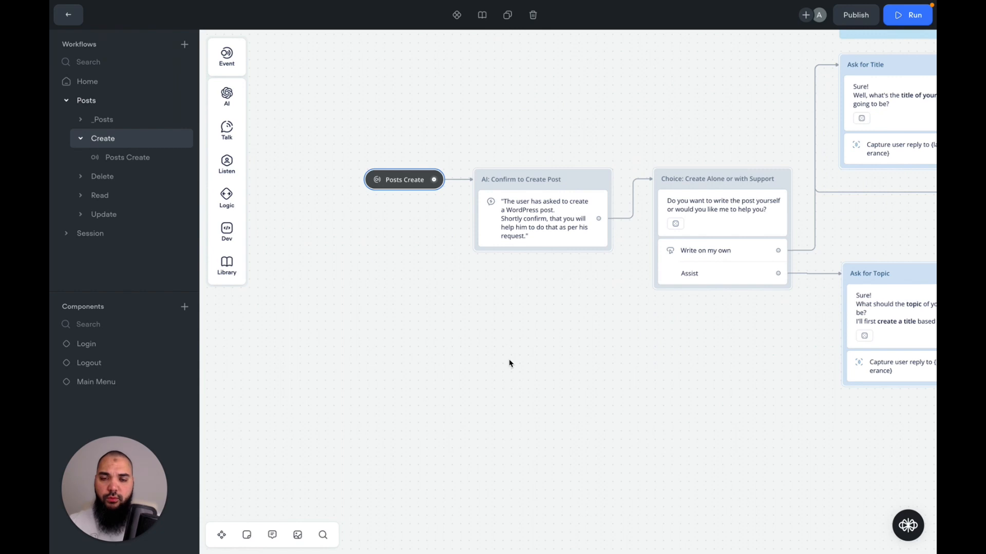
pyautogui.moveTo(405, 187)
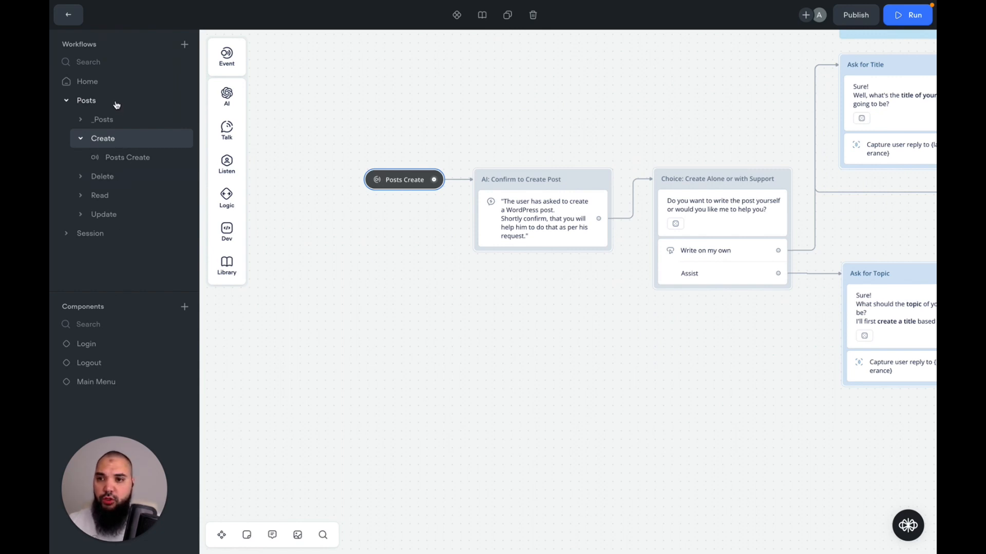
# View the project's list of intents and examine the sample utterances of the Posts Create intent
pyautogui.click(70, 23)
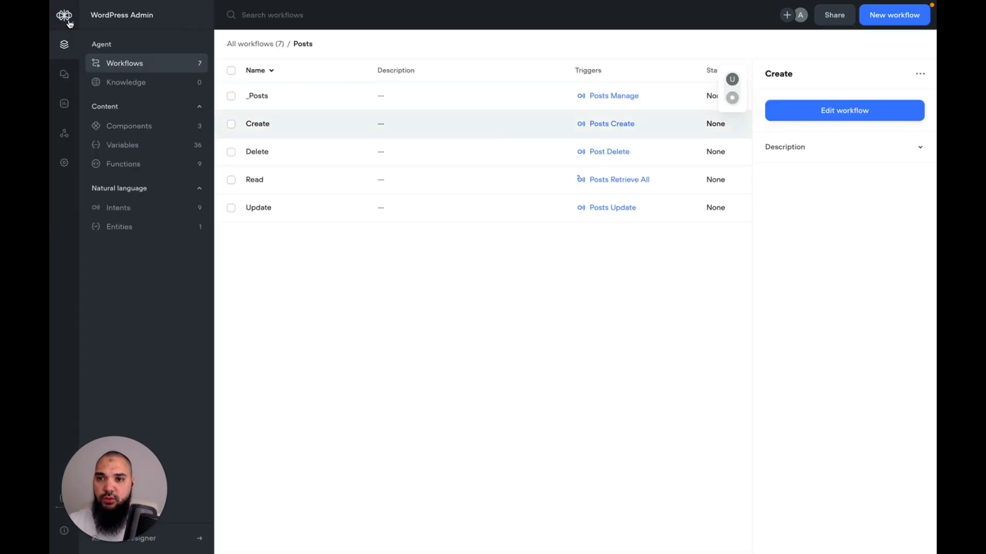
pyautogui.click(124, 209)
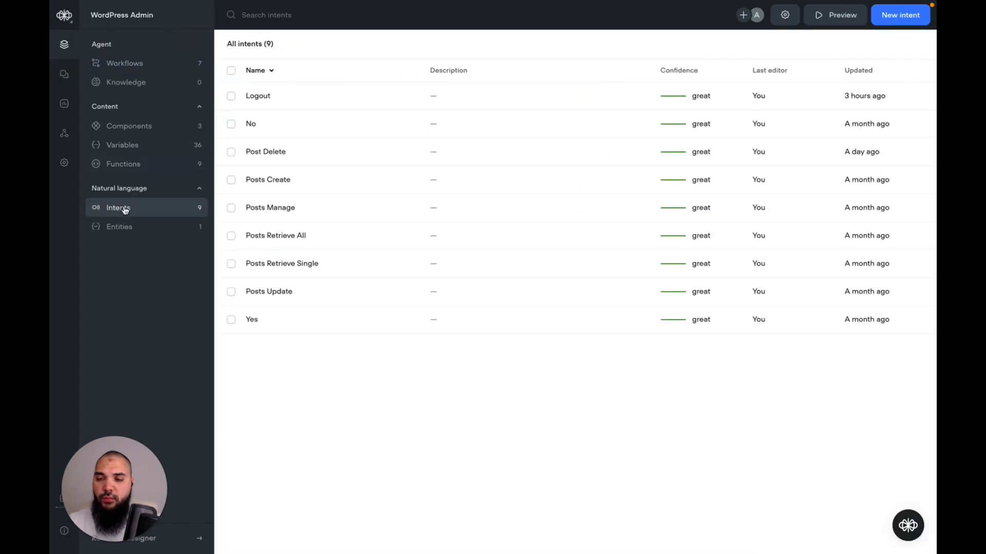
pyautogui.click(280, 181)
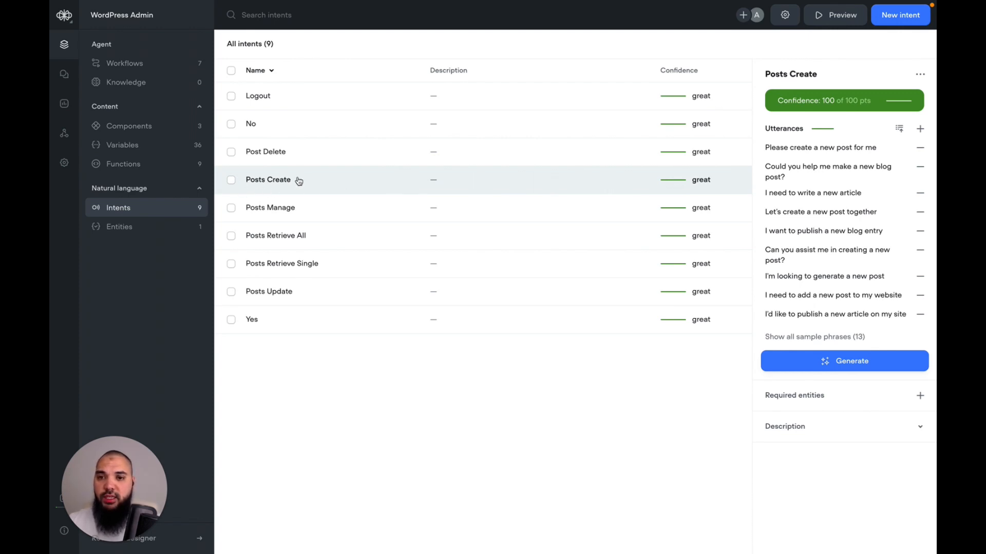
# Return to the project's workflows and reopen the Create workflow from the Posts folder
pyautogui.click(160, 69)
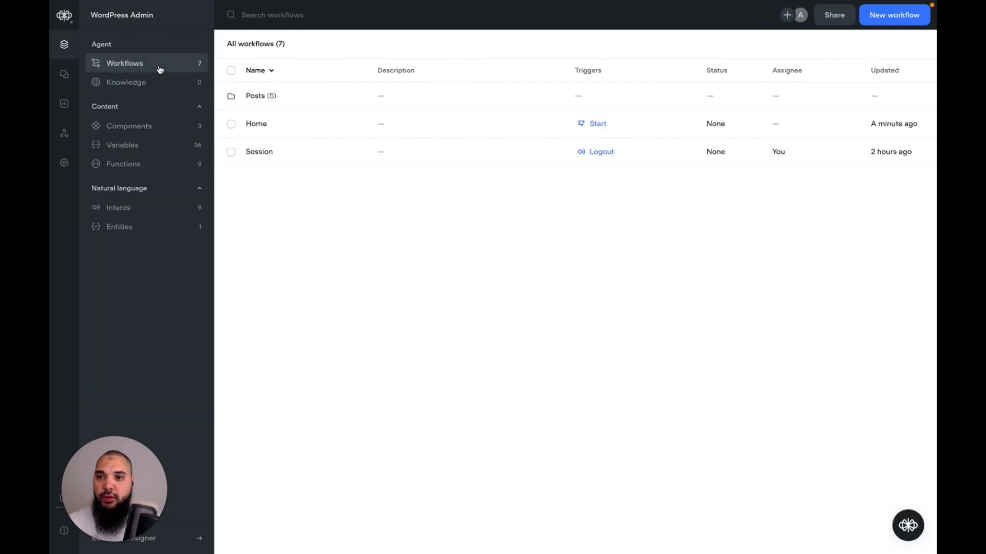
pyautogui.click(286, 102)
pyautogui.click(286, 126)
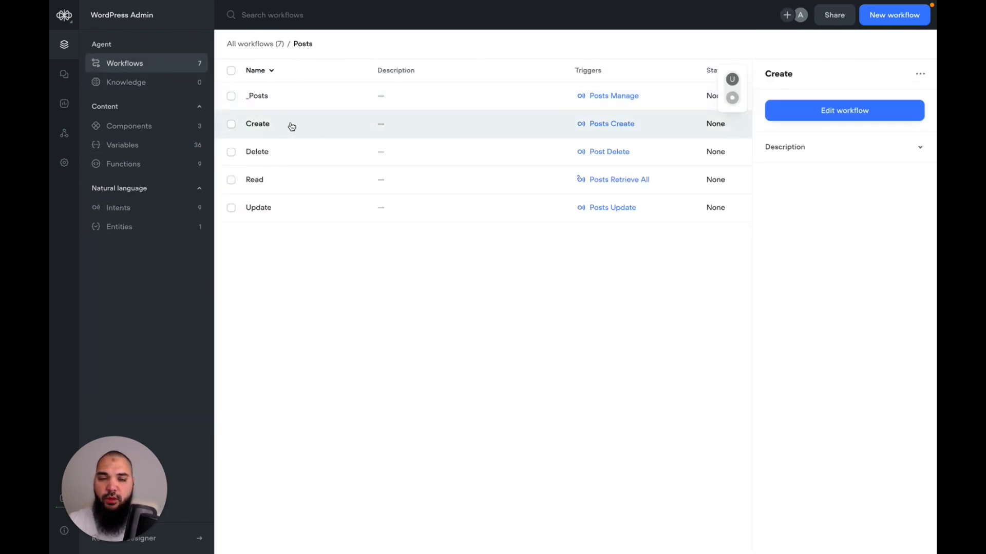
pyautogui.doubleClick(365, 129)
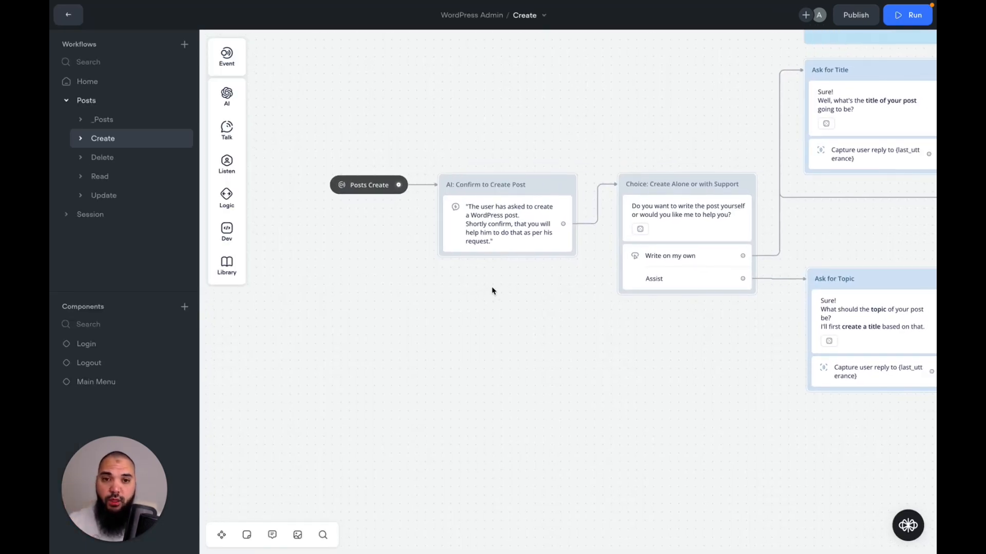
# Inspect the prompt of the AI: Confirm to Create Post block, then the choice between writing alone or with assistance
pyautogui.hscroll(3, 492, 291)
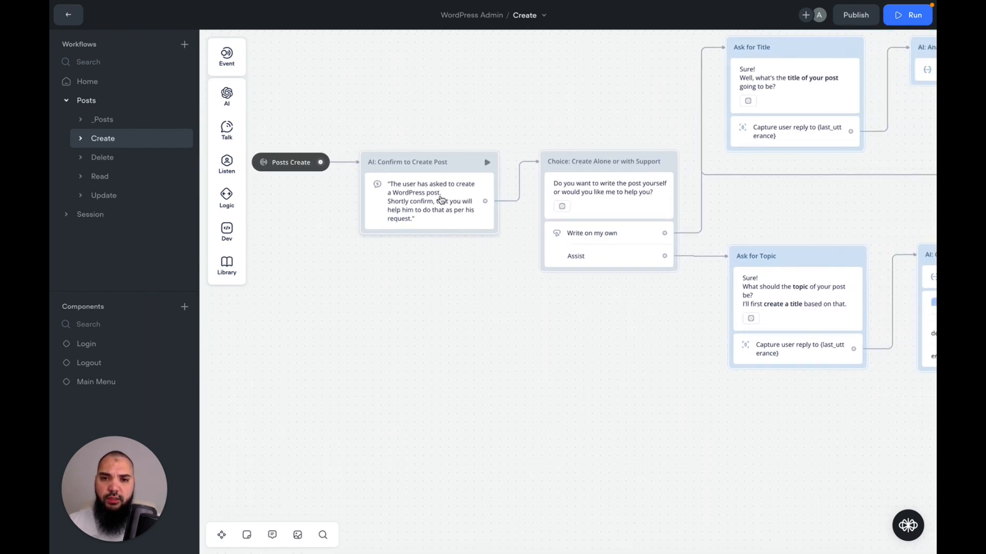
pyautogui.click(440, 200)
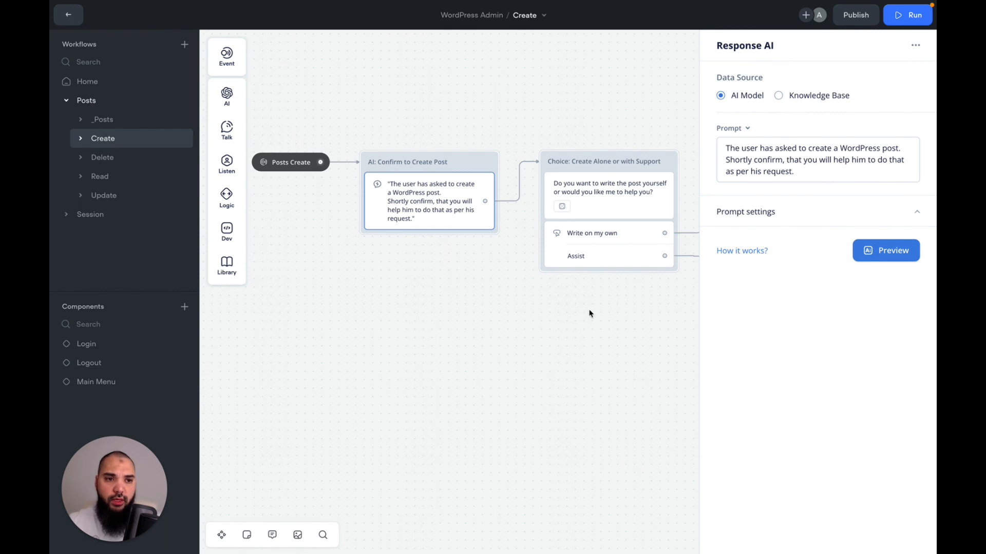
pyautogui.hscroll(2, 580, 317)
pyautogui.hscroll(4, 580, 316)
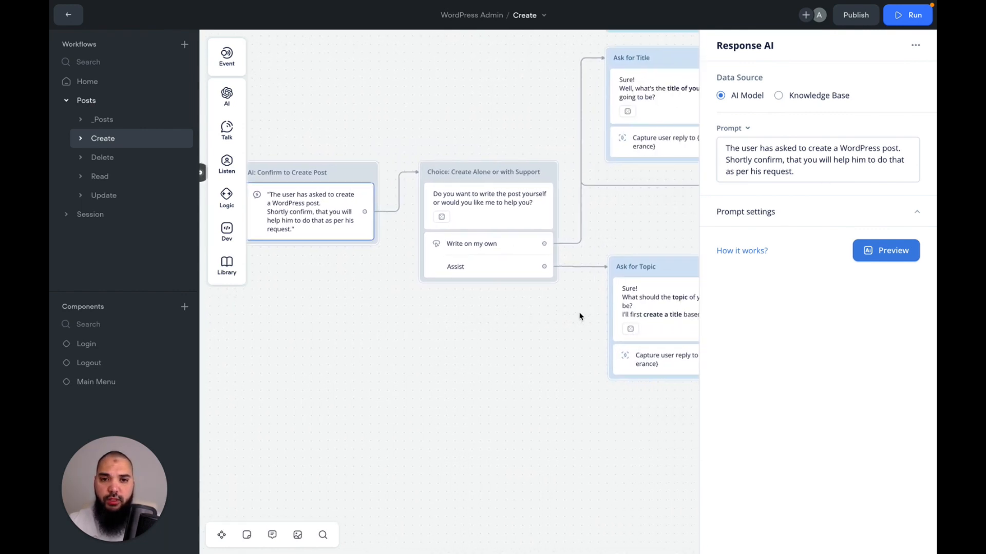
# Close the Response AI settings and survey the Title and Content sections of the Create workflow
pyautogui.click(579, 317)
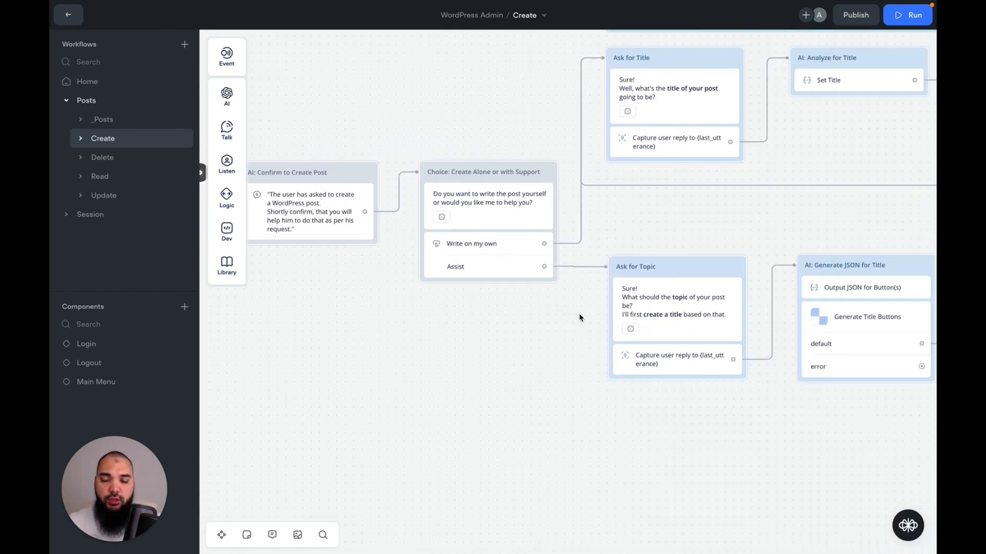
pyautogui.scroll(-5, 579, 317)
pyautogui.scroll(5, 579, 316)
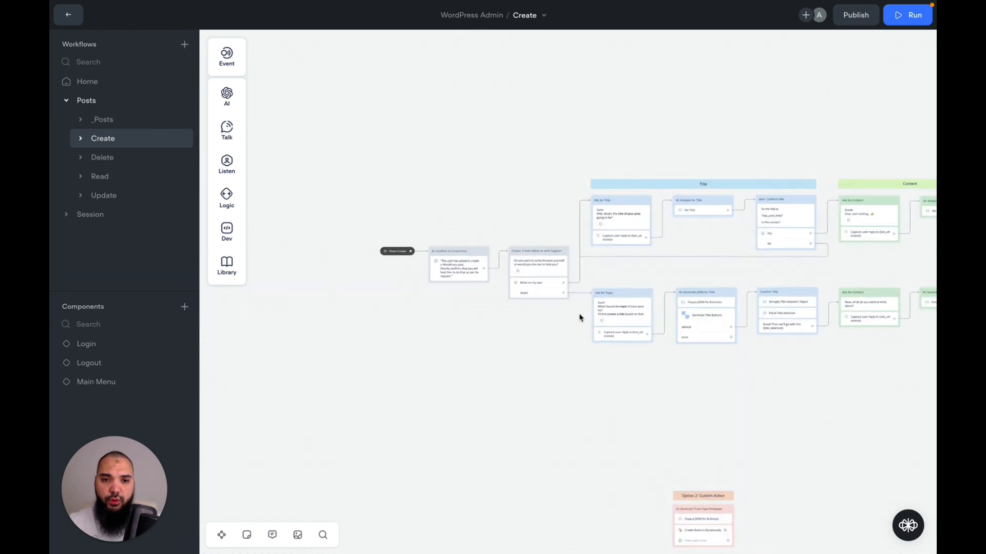
pyautogui.hscroll(9, 580, 317)
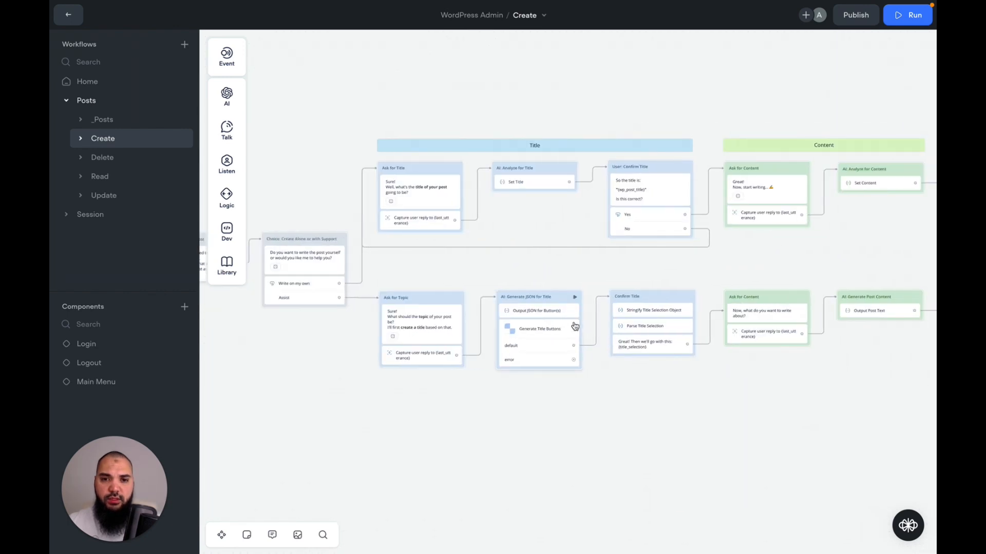
pyautogui.scroll(-3, 575, 326)
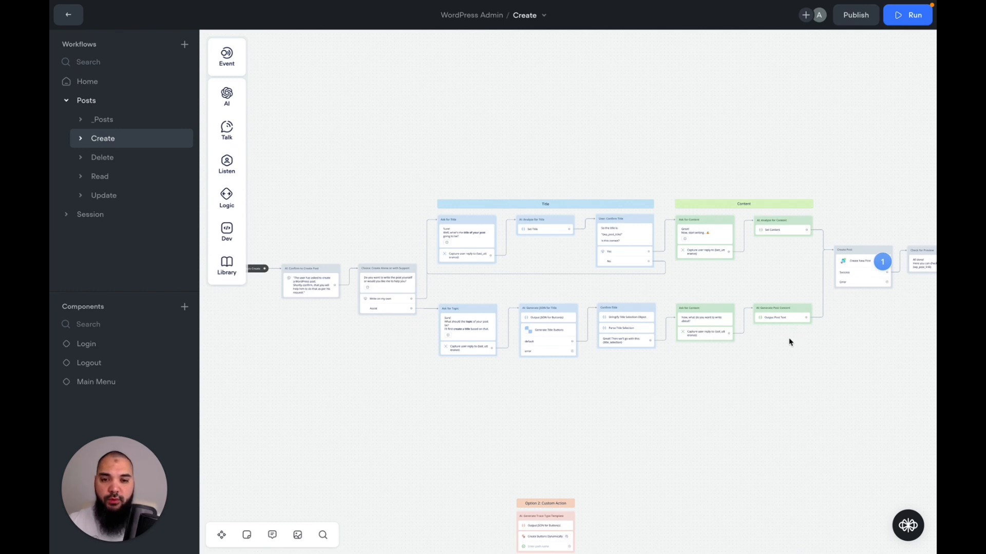
pyautogui.scroll(5, 419, 395)
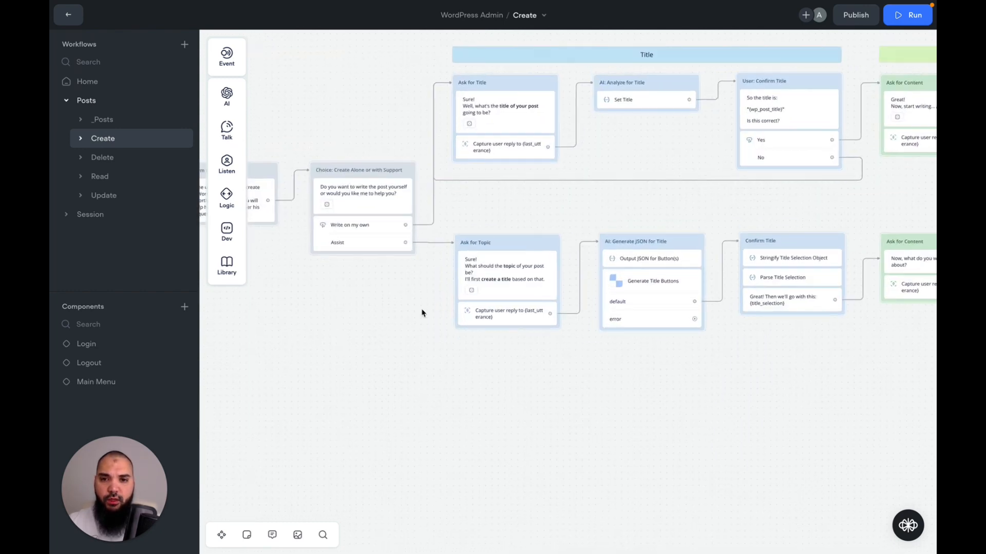
# Examine the Write on my own branch from Ask for Title and inspect the Set Title prompt
pyautogui.moveTo(383, 201)
pyautogui.hscroll(-3, 385, 200)
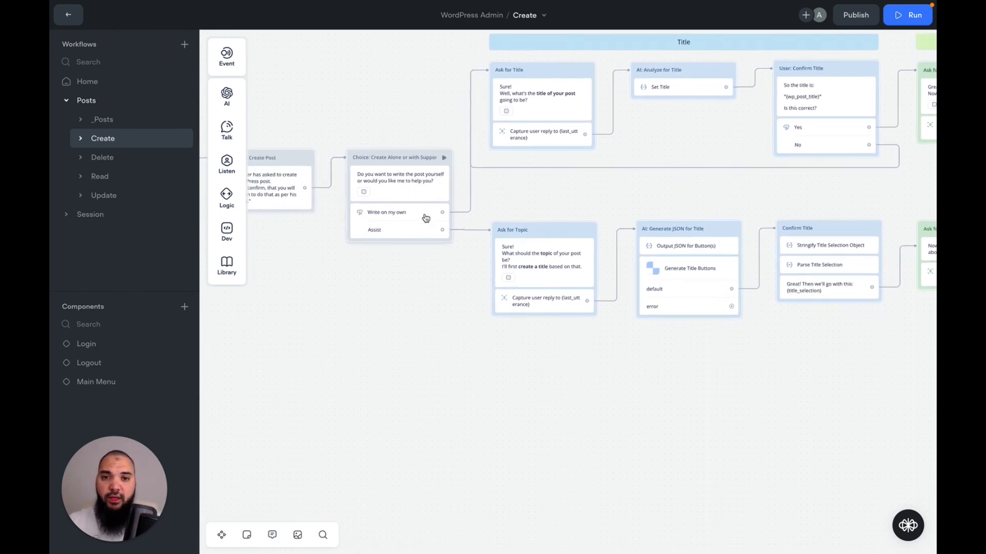
pyautogui.scroll(3, 514, 199)
pyautogui.hscroll(3, 514, 199)
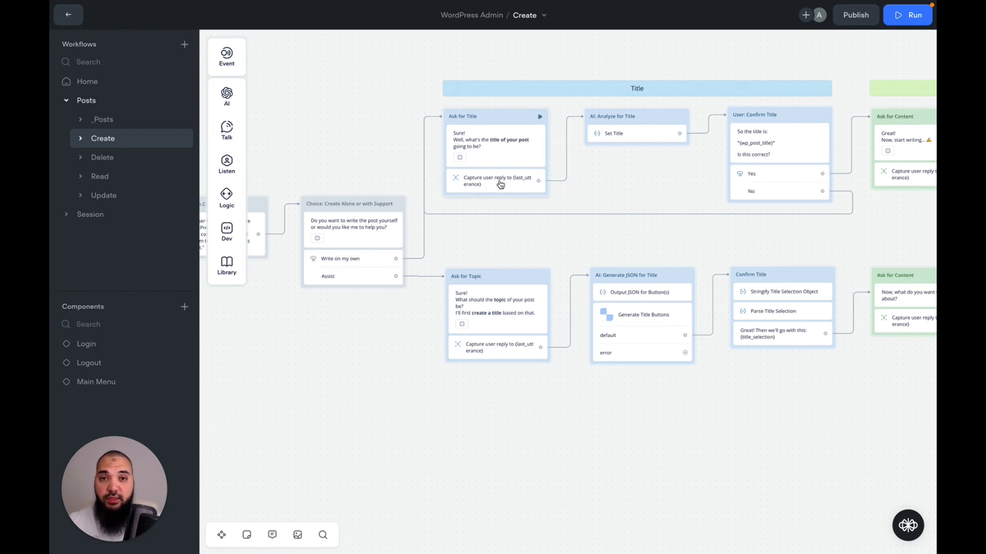
pyautogui.click(637, 133)
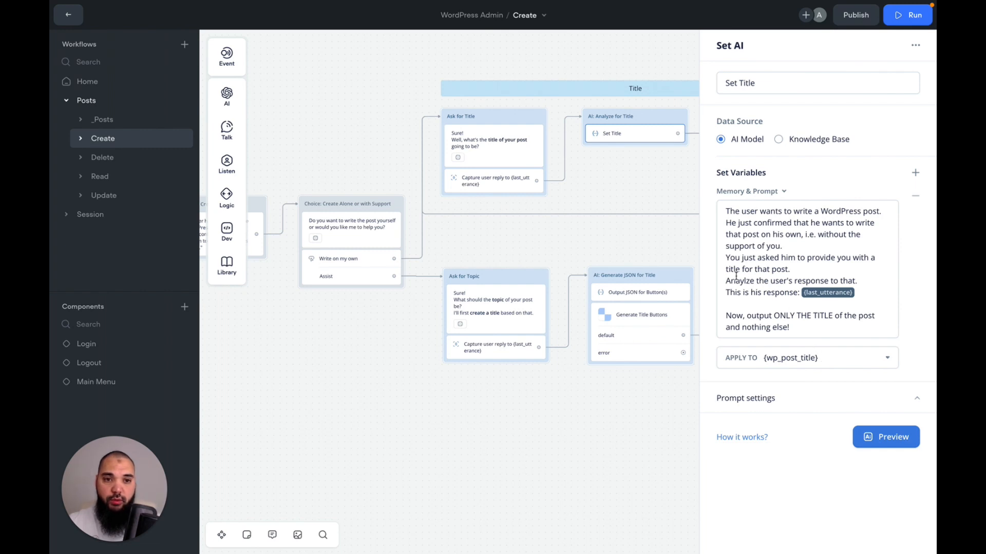
pyautogui.click(627, 193)
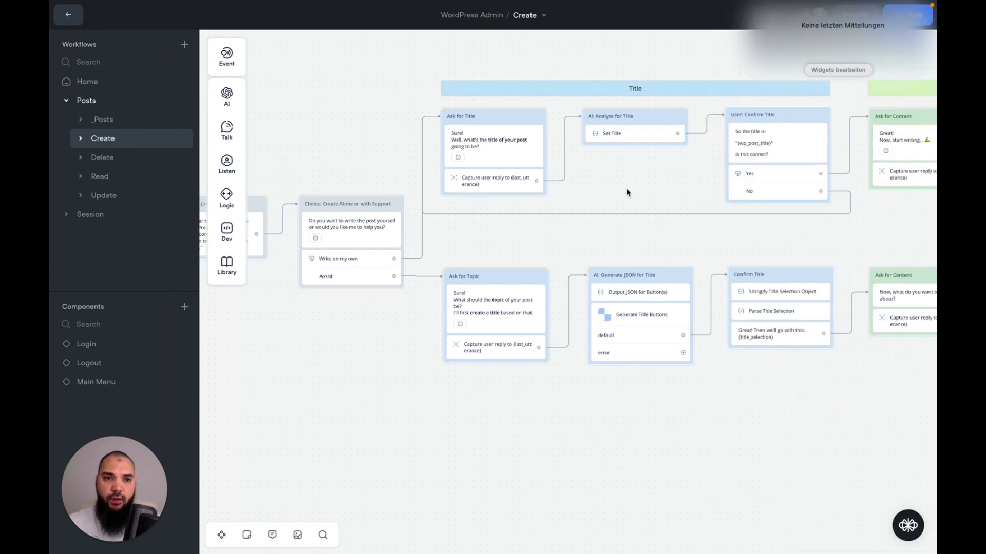
# Follow the self-written branch from User: Confirm Title through Ask for Content and Set Content to the Create Post block
pyautogui.hscroll(5, 628, 193)
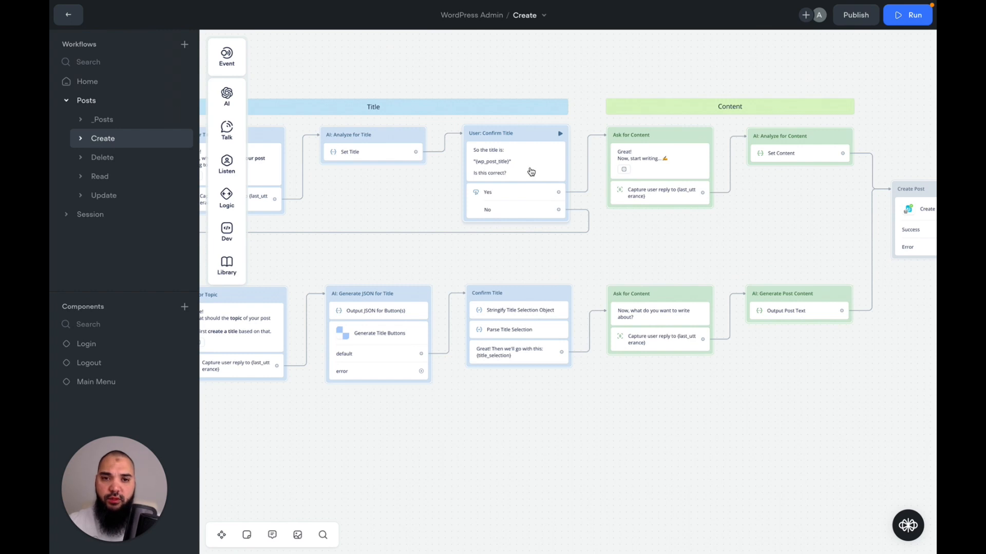
pyautogui.hscroll(-3, 620, 235)
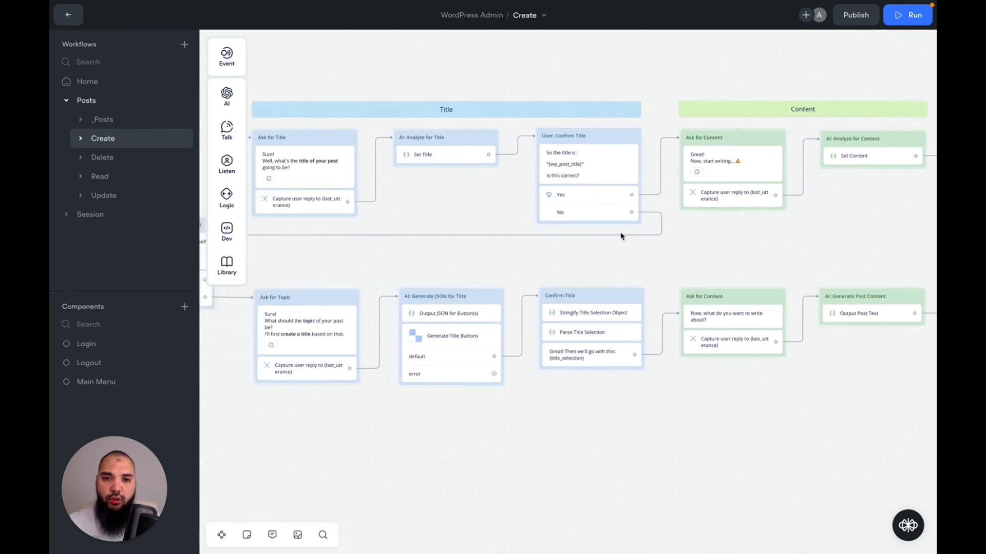
pyautogui.hscroll(-2, 620, 235)
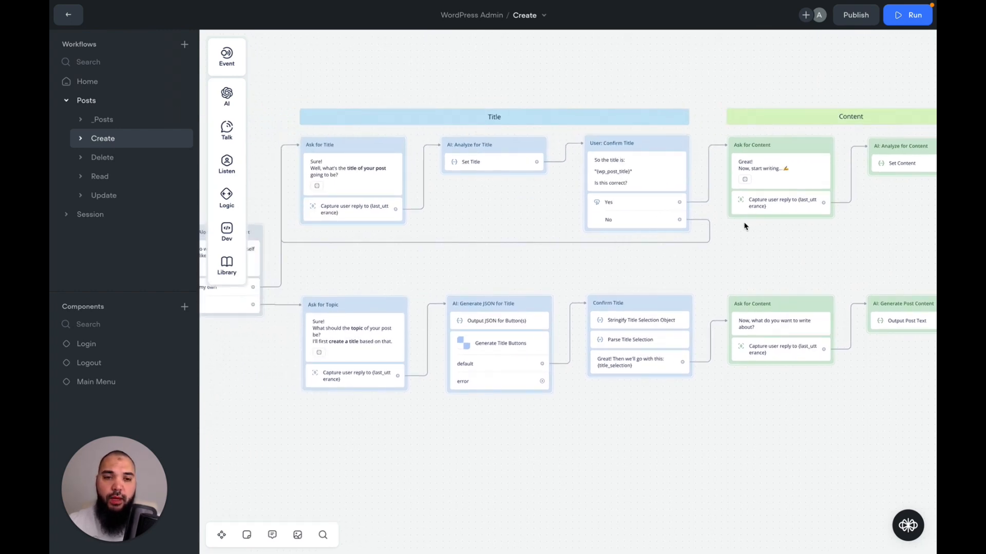
pyautogui.hscroll(3, 750, 244)
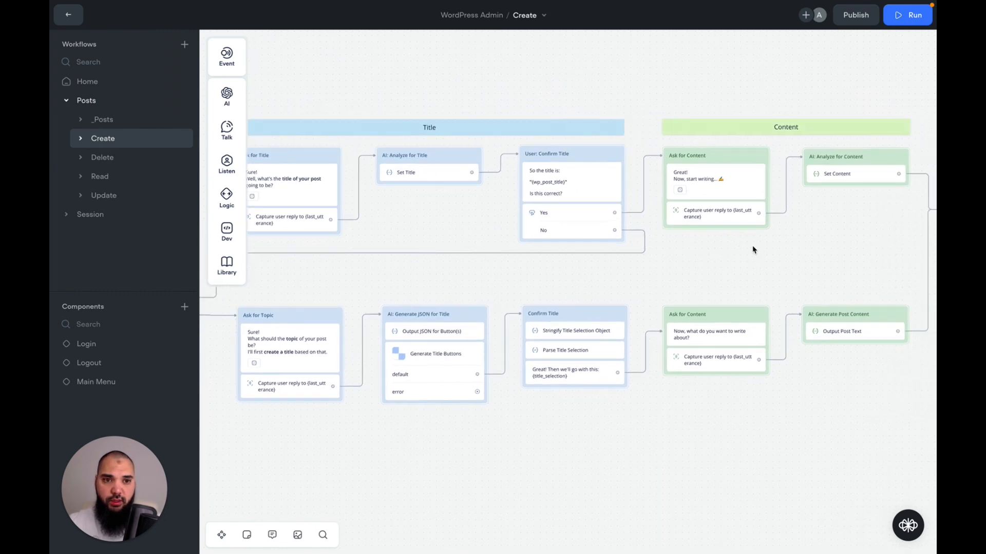
pyautogui.hscroll(3, 753, 250)
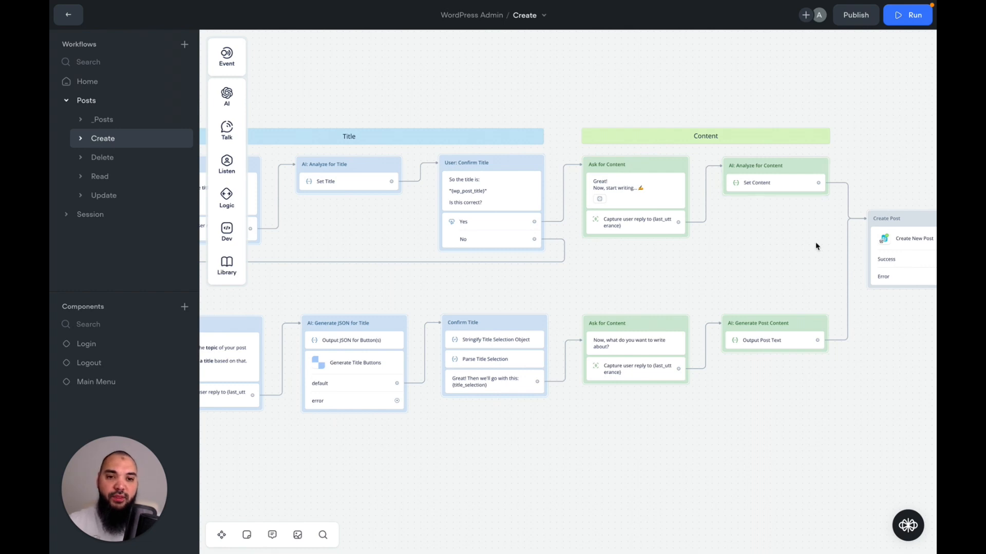
pyautogui.hscroll(2, 816, 247)
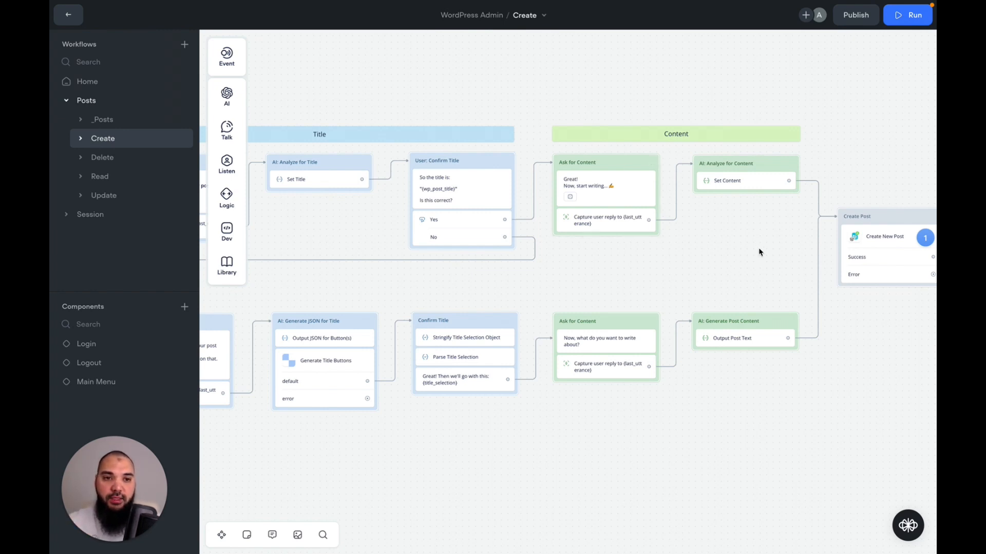
pyautogui.hscroll(2, 759, 251)
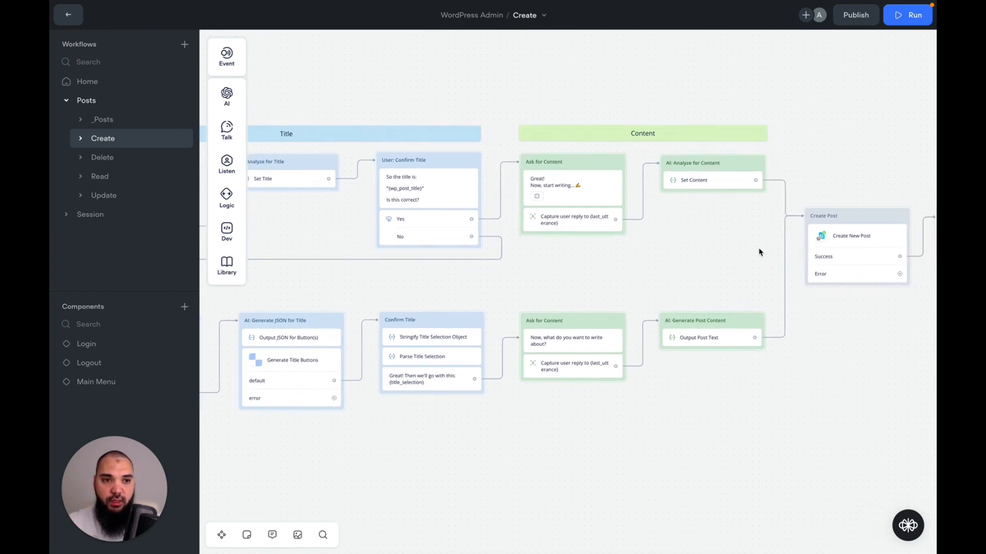
pyautogui.hscroll(1, 759, 251)
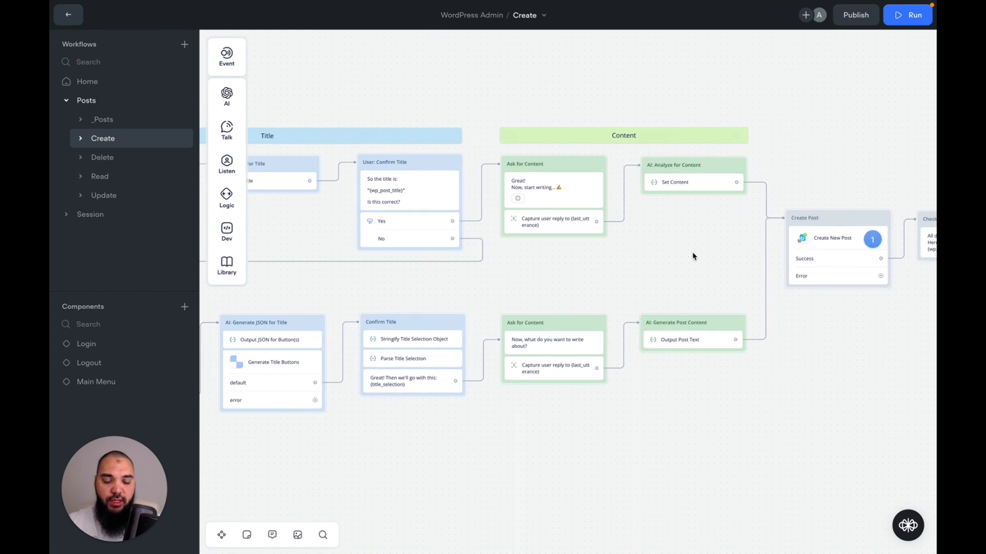
# Examine the Assist branch's Ask for Topic block and read the Output JSON for Button(s) prompt through to its target variable
pyautogui.hscroll(-15, 693, 256)
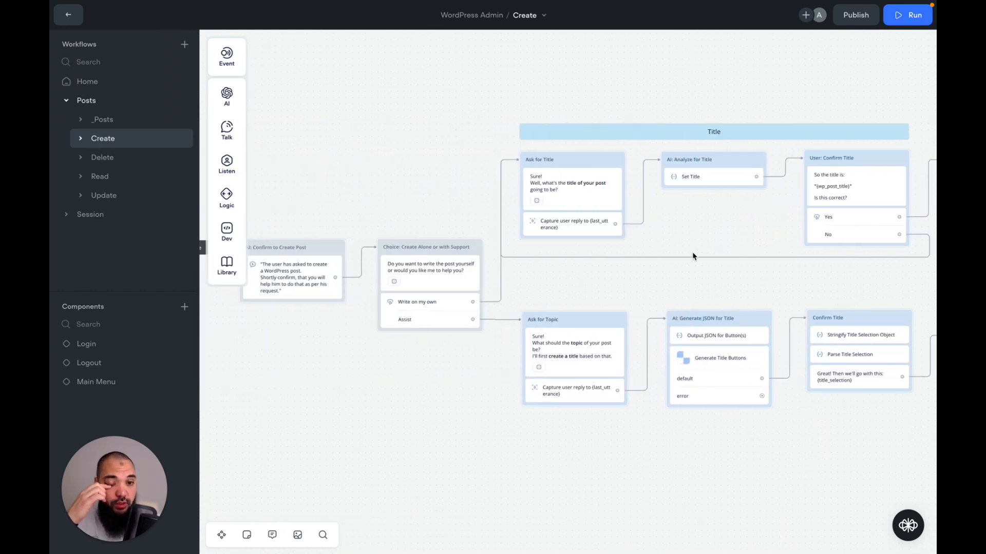
pyautogui.scroll(-3, 692, 256)
pyautogui.hscroll(1, 693, 257)
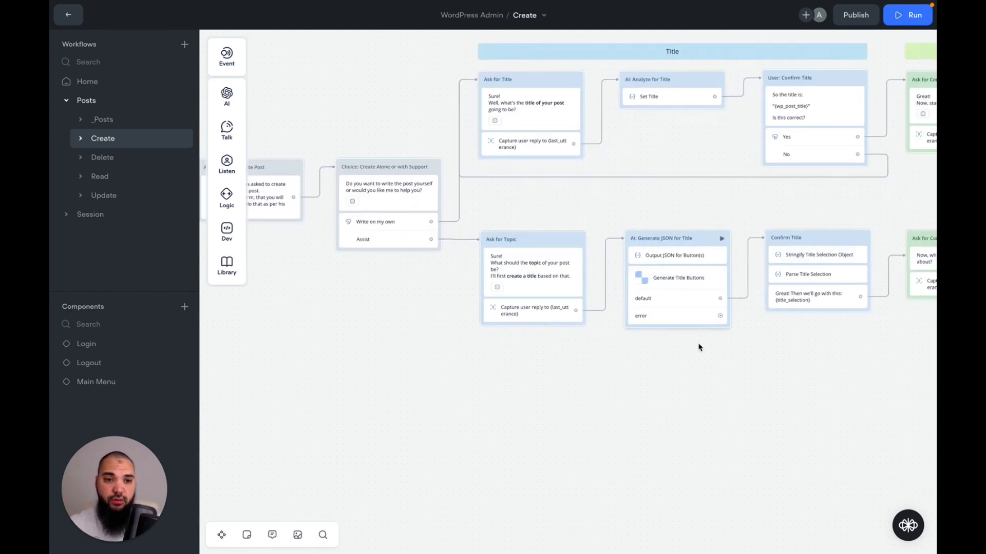
pyautogui.hscroll(3, 698, 347)
pyautogui.scroll(-1, 698, 347)
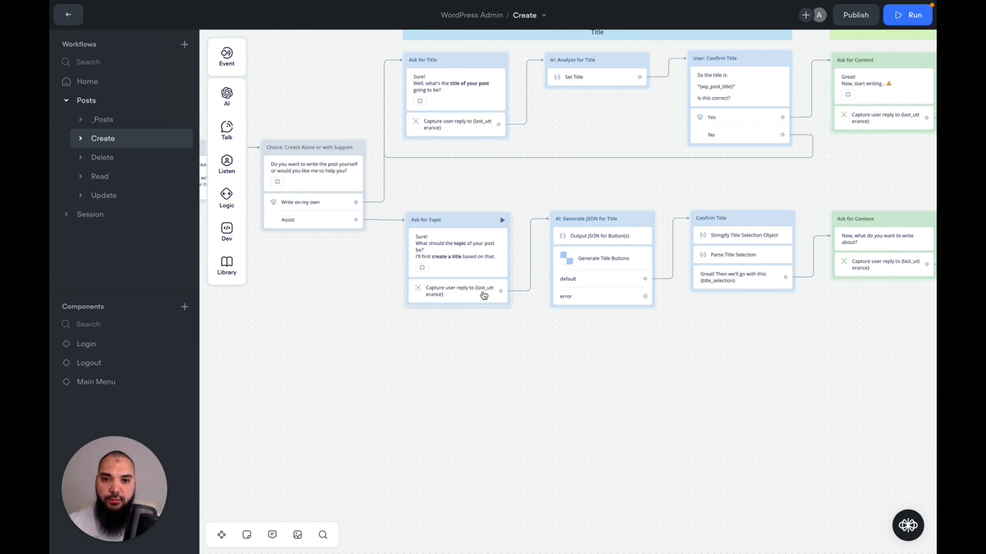
pyautogui.click(617, 241)
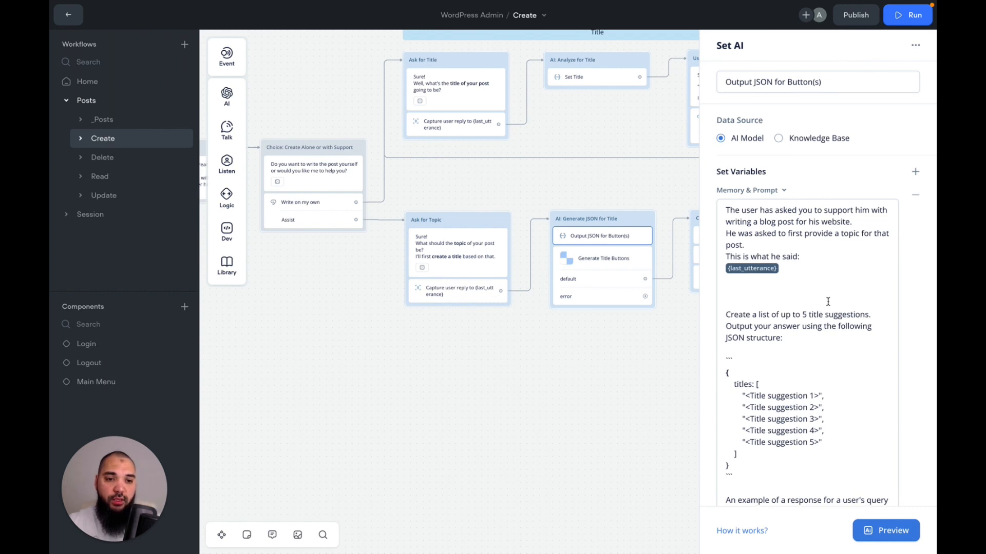
pyautogui.scroll(-2, 828, 301)
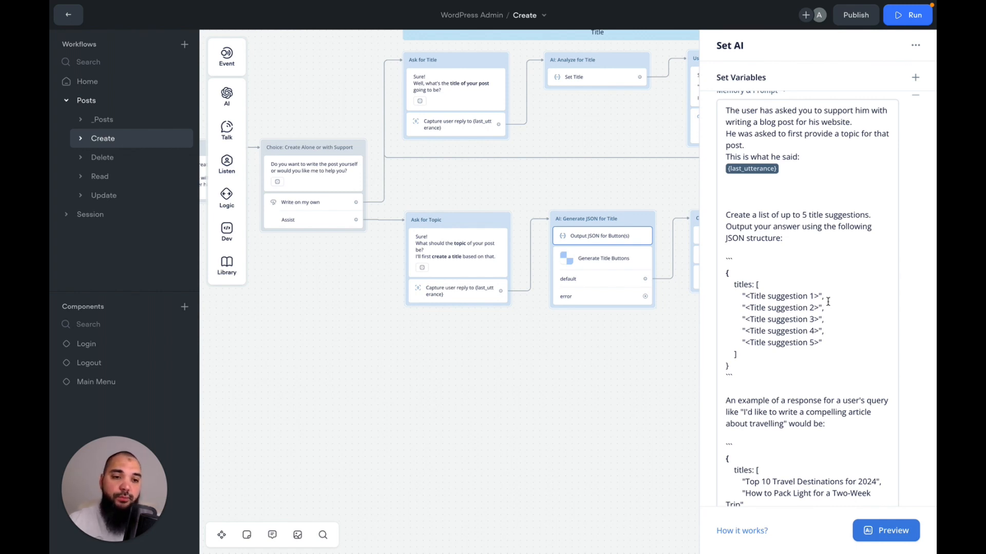
pyautogui.scroll(-3, 767, 276)
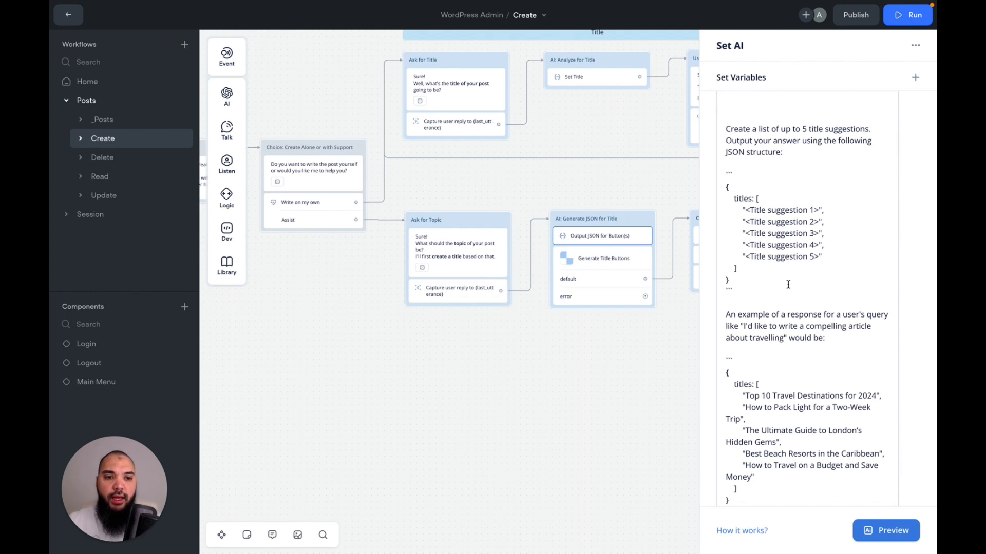
pyautogui.scroll(-3, 788, 284)
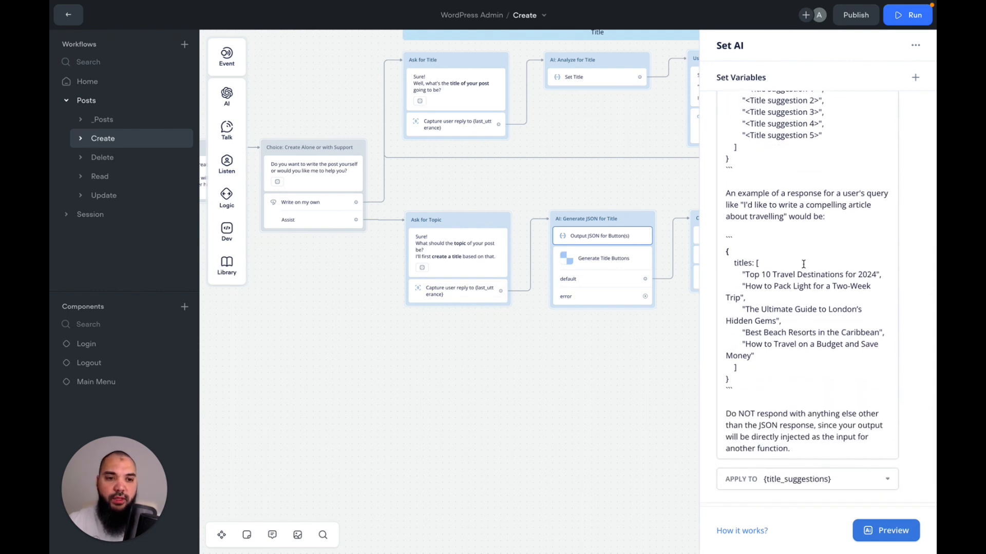
pyautogui.scroll(-1, 803, 264)
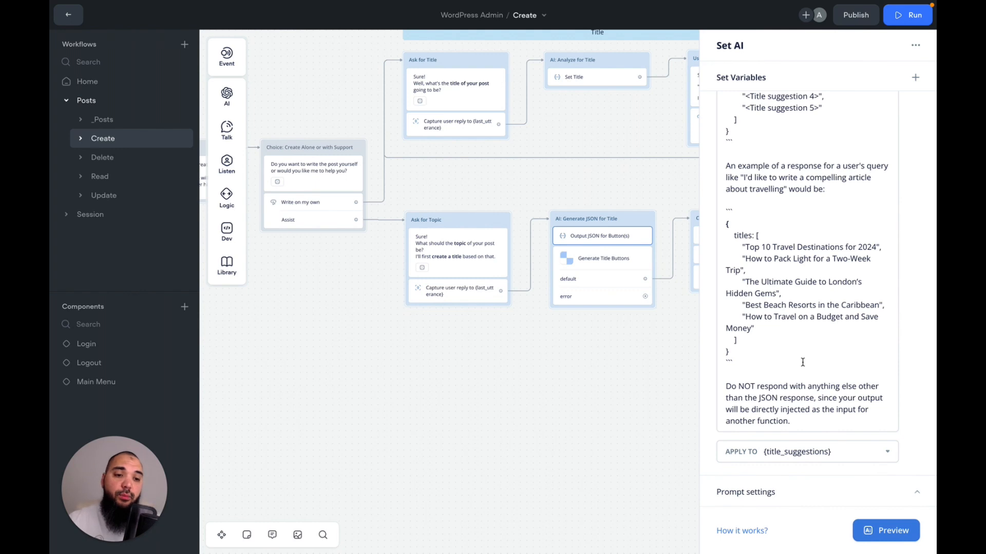
# Inspect the Generate Title Buttons function's input variable mapping and the Confirm Title block that follows it
pyautogui.click(615, 272)
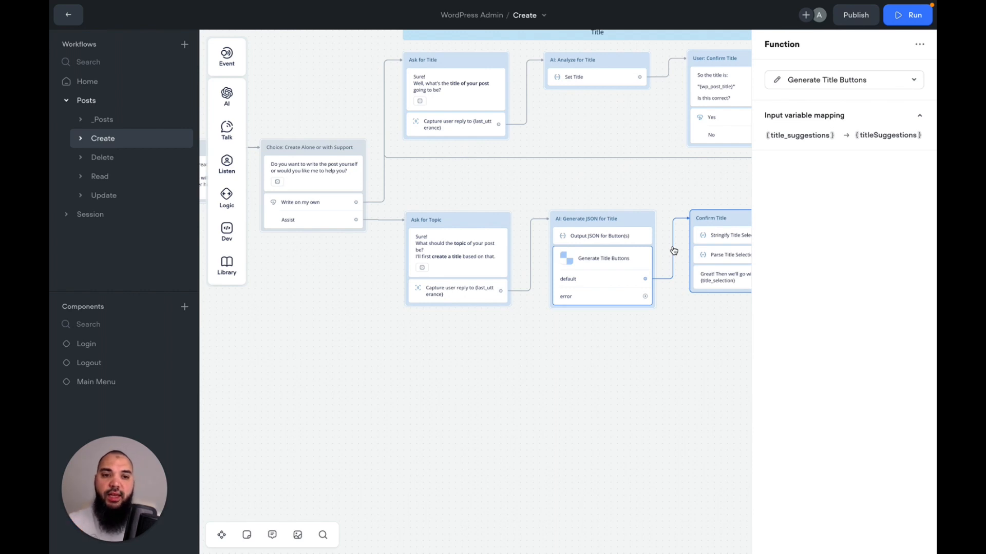
pyautogui.hscroll(3, 691, 348)
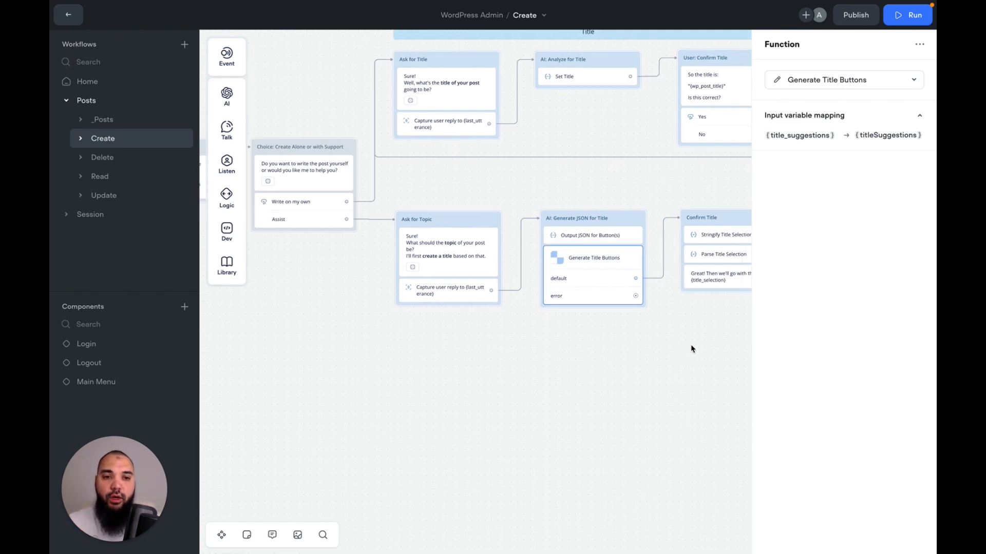
pyautogui.hscroll(5, 691, 348)
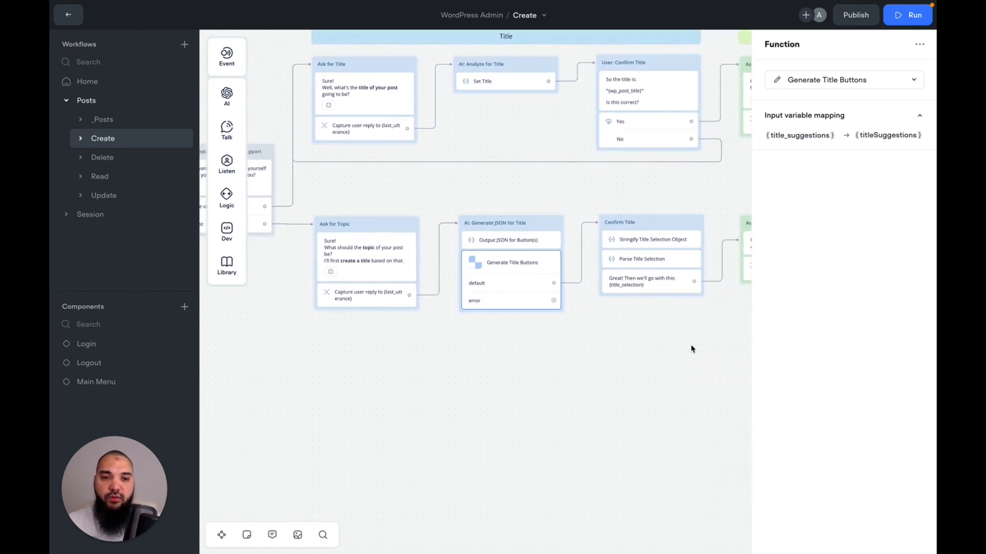
pyautogui.hscroll(4, 691, 349)
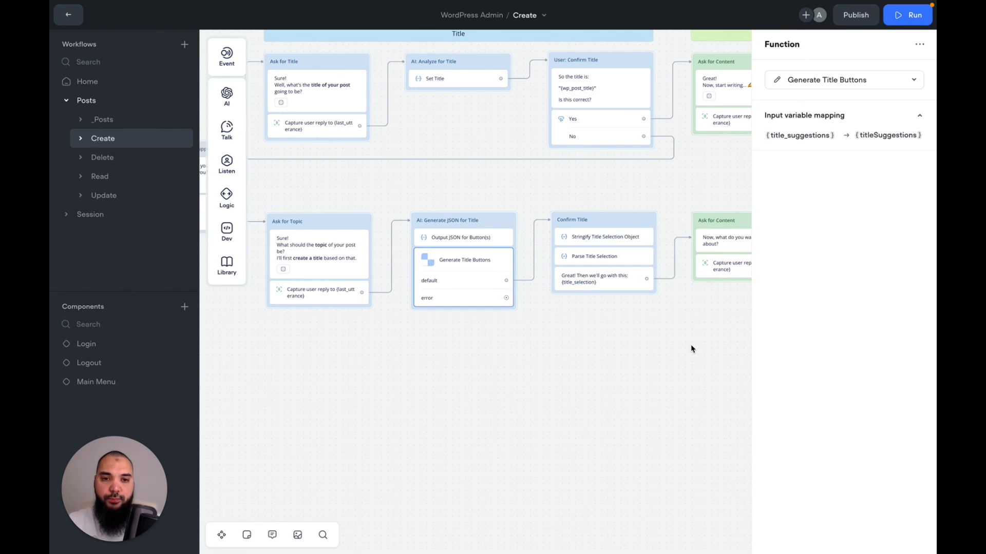
pyautogui.click(691, 349)
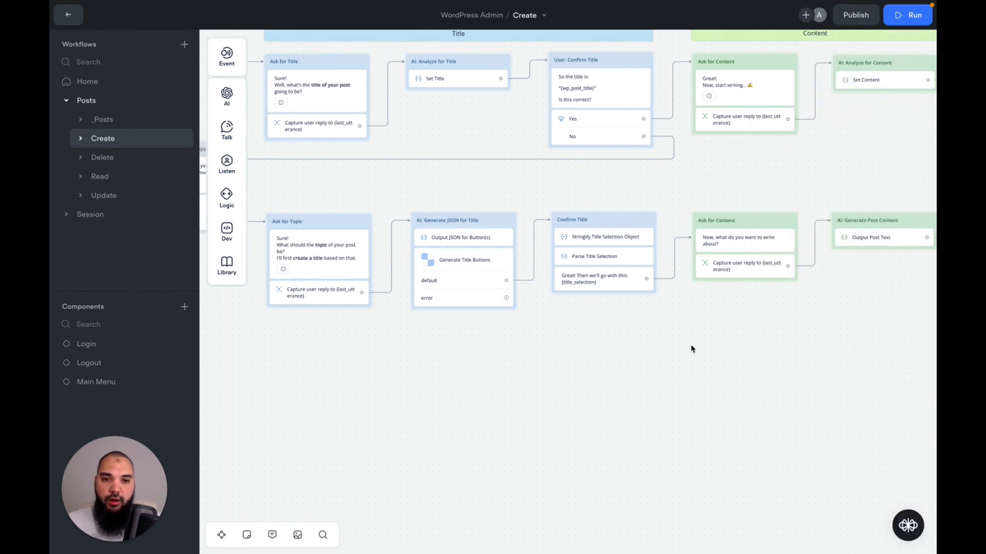
# Follow the Assist branch from AI: Generate Post Content through Create Post and Check for Preview to the Main Menu block
pyautogui.hscroll(7, 692, 349)
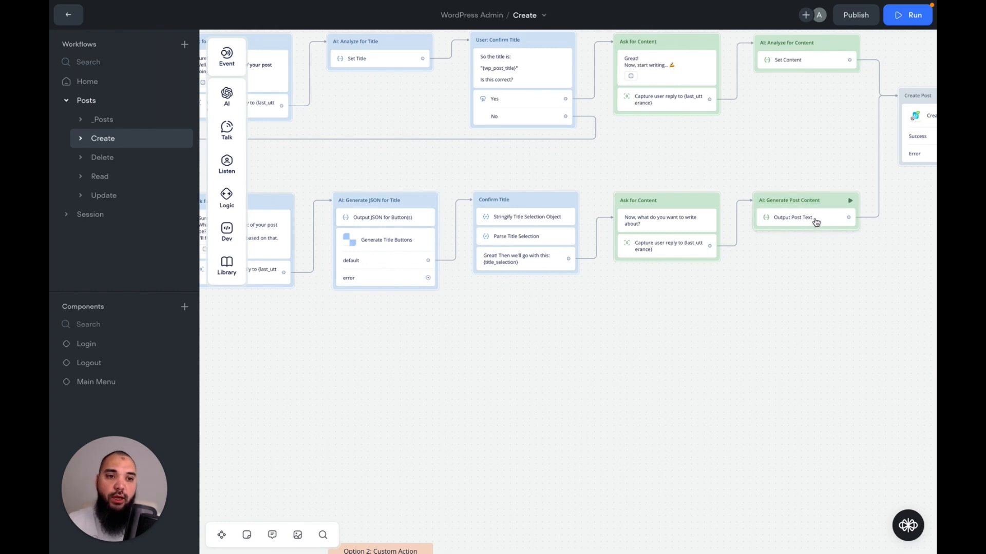
pyautogui.hscroll(2, 850, 323)
pyautogui.scroll(1, 850, 323)
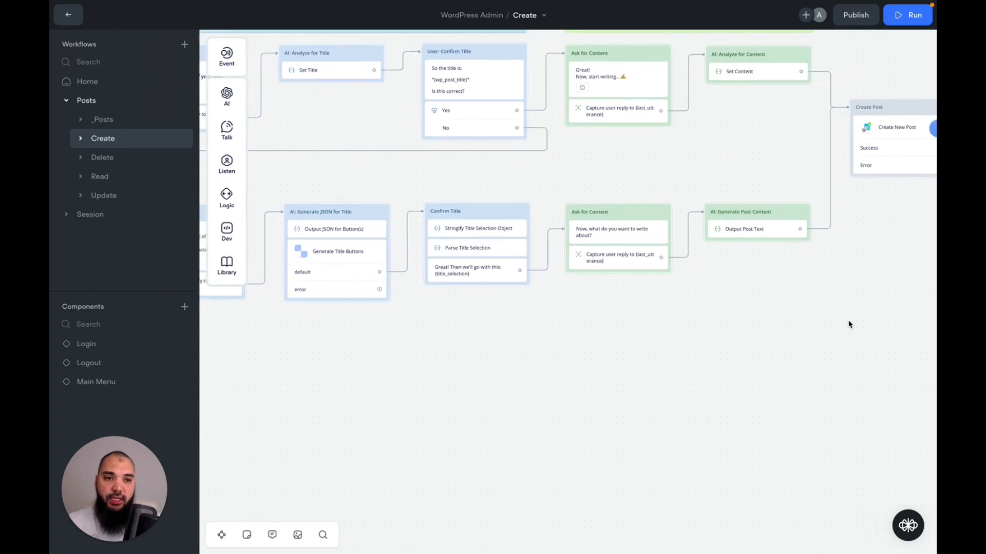
pyautogui.hscroll(3, 849, 323)
pyautogui.scroll(1, 849, 323)
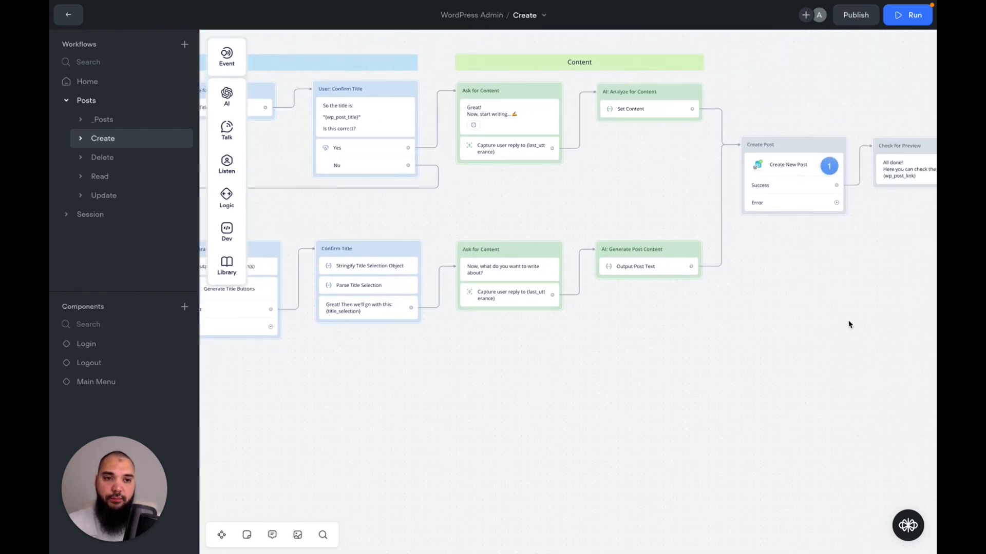
pyautogui.hscroll(2, 850, 325)
pyautogui.scroll(1, 849, 325)
pyautogui.hscroll(3, 850, 324)
pyautogui.scroll(1, 850, 324)
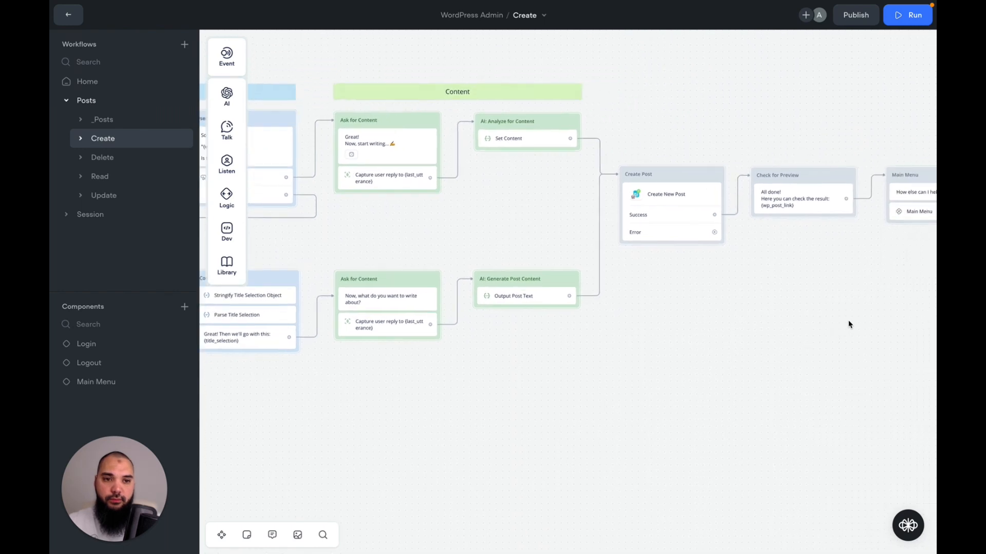
pyautogui.hscroll(5, 850, 325)
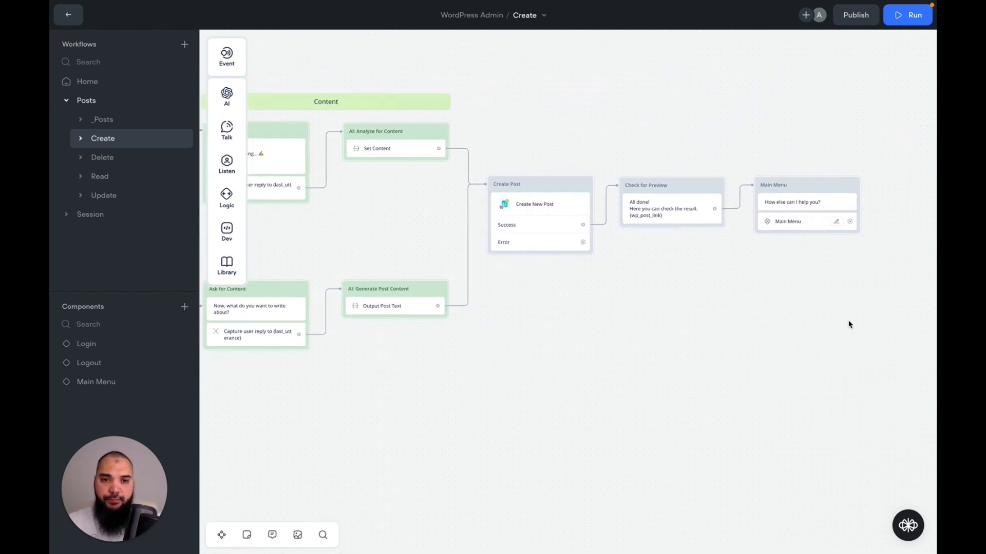
# Inspect the Create New Post function's input and output variable mappings and the Check for Preview message containing {wp_post_link}
pyautogui.hscroll(-4, 849, 324)
pyautogui.hscroll(-1, 849, 324)
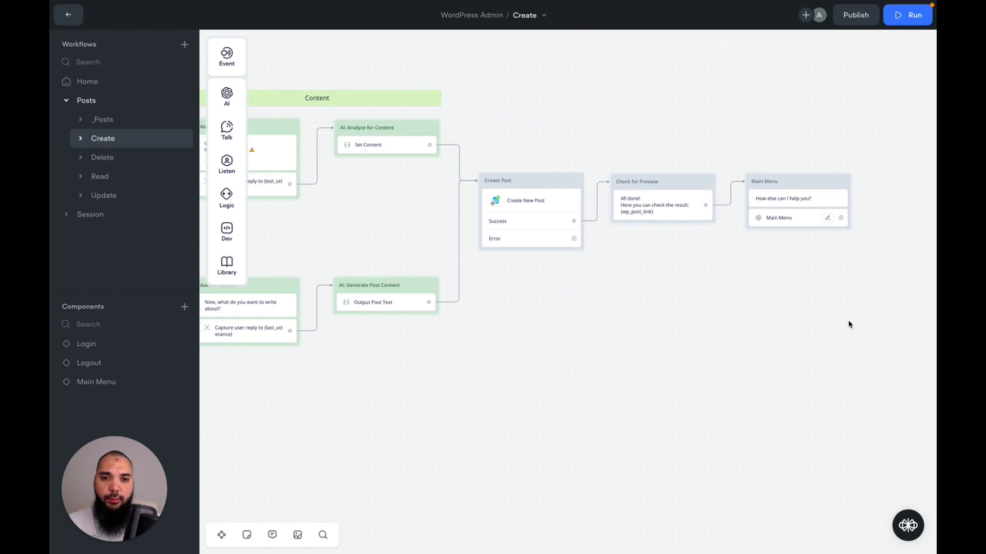
pyautogui.click(532, 204)
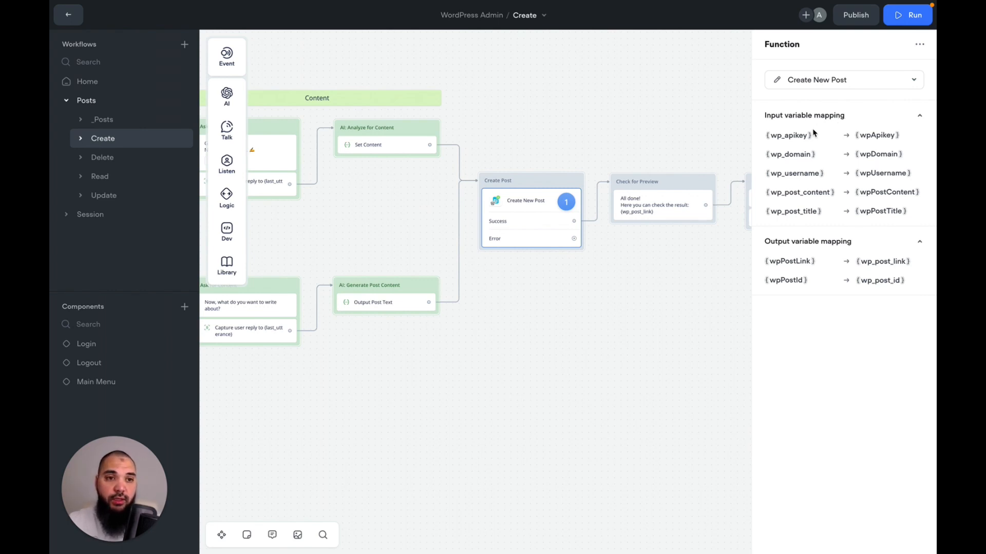
pyautogui.moveTo(795, 178)
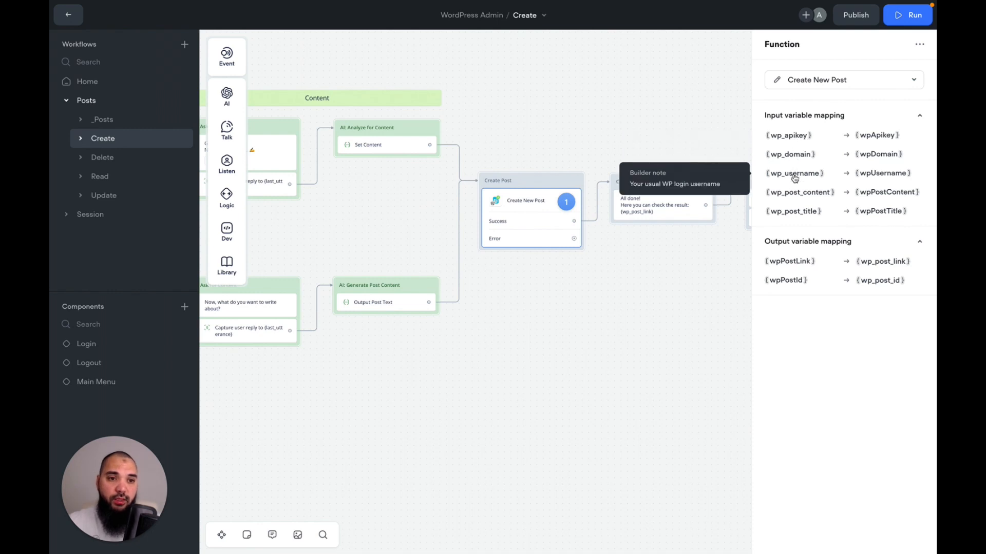
pyautogui.moveTo(796, 195)
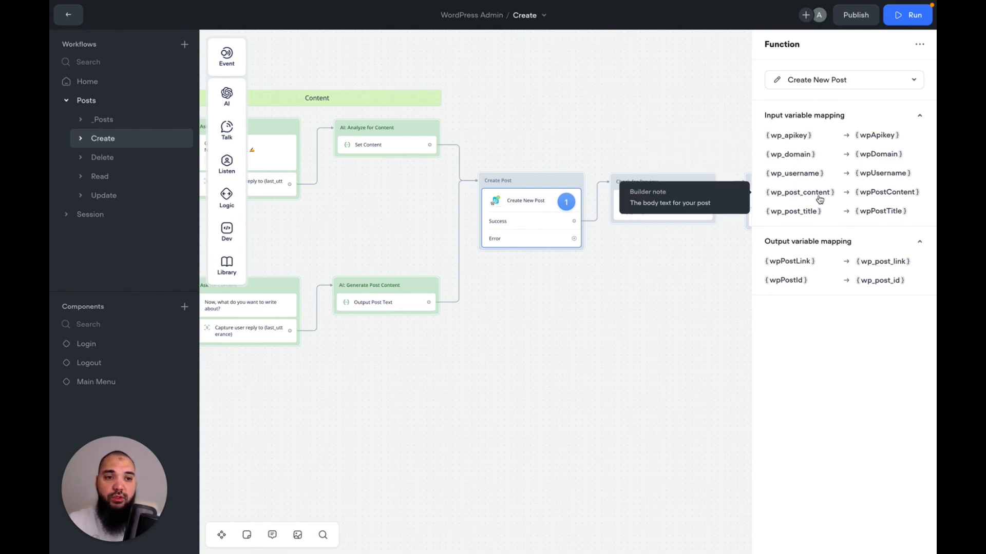
pyautogui.moveTo(799, 215)
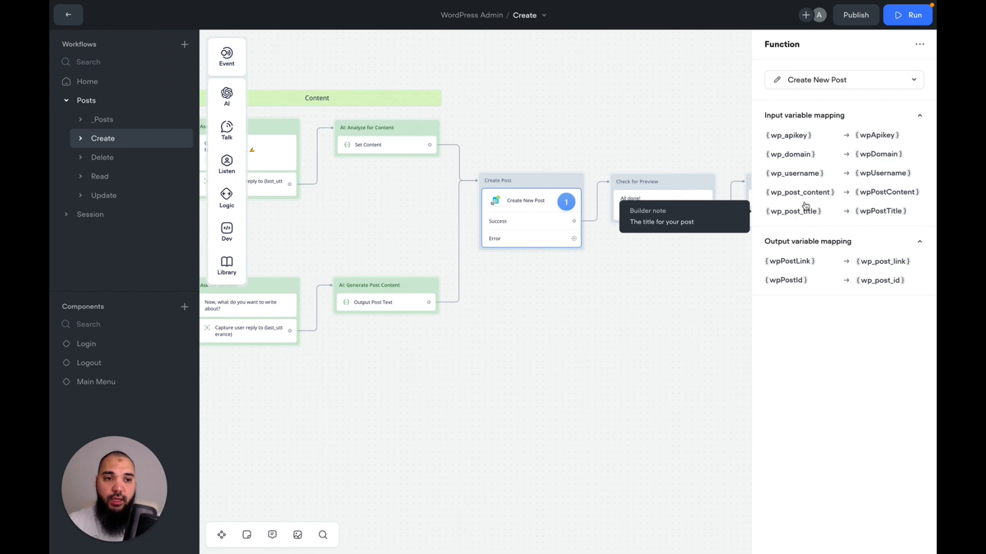
pyautogui.moveTo(870, 191)
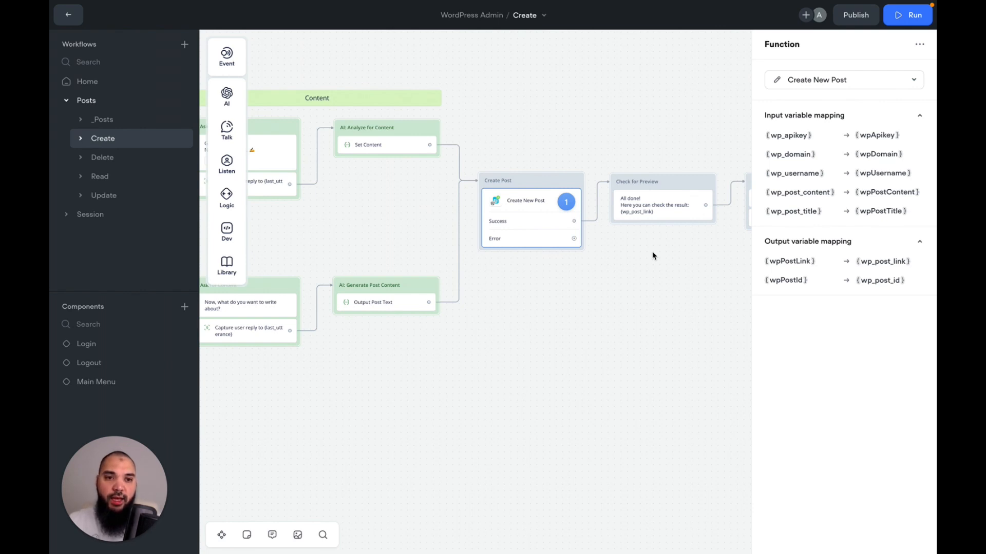
pyautogui.click(651, 216)
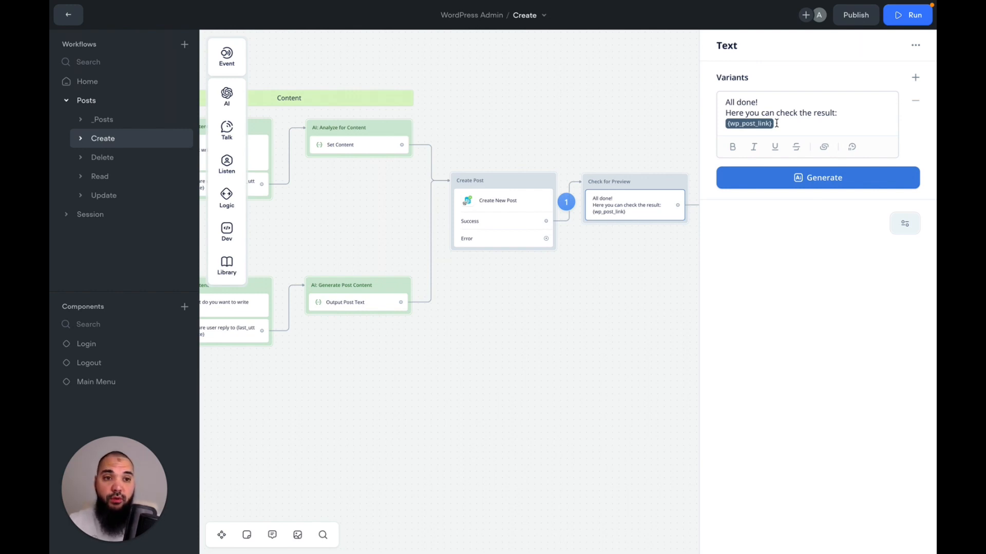
pyautogui.hscroll(5, 642, 220)
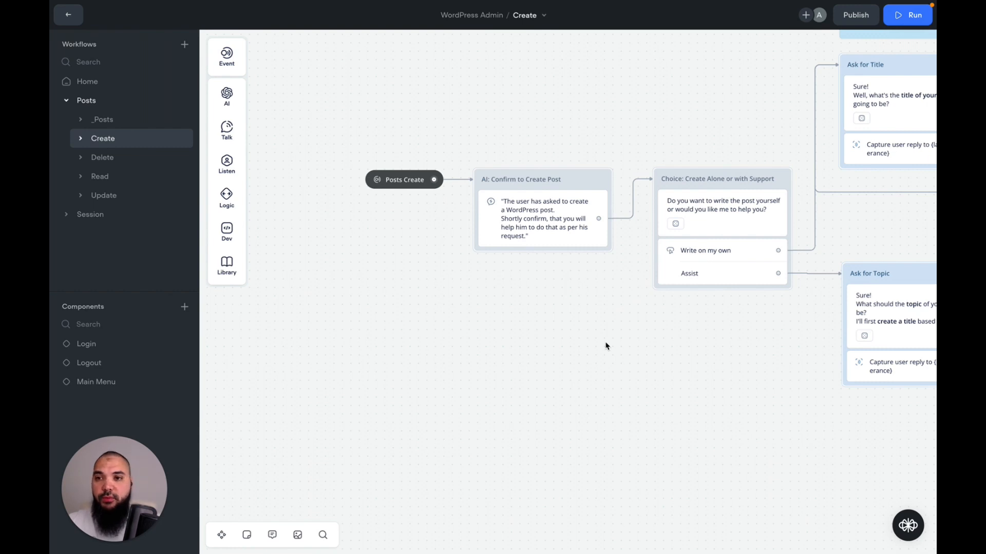
# Leave the Create workflow and open the Create New Post function's code from the project's functions
pyautogui.click(67, 15)
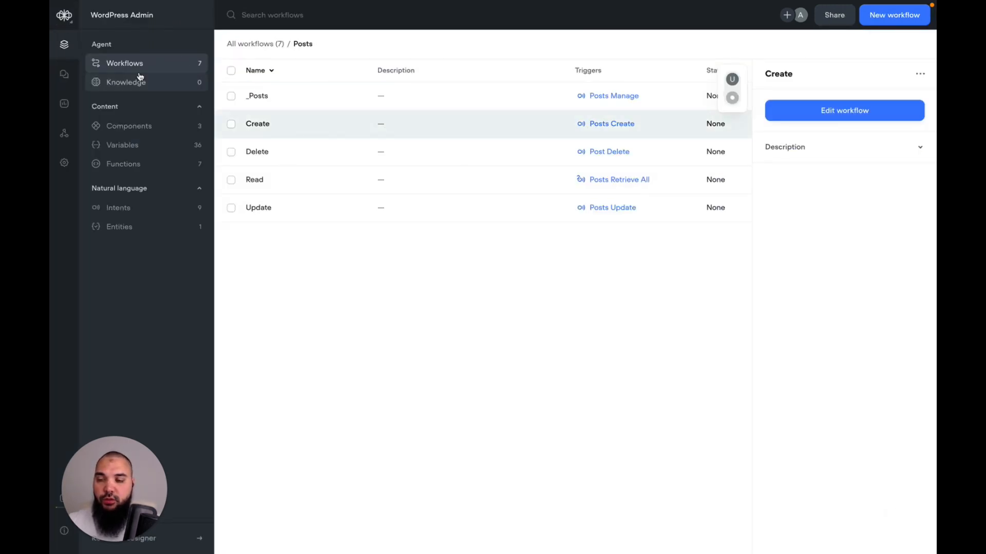
pyautogui.click(145, 165)
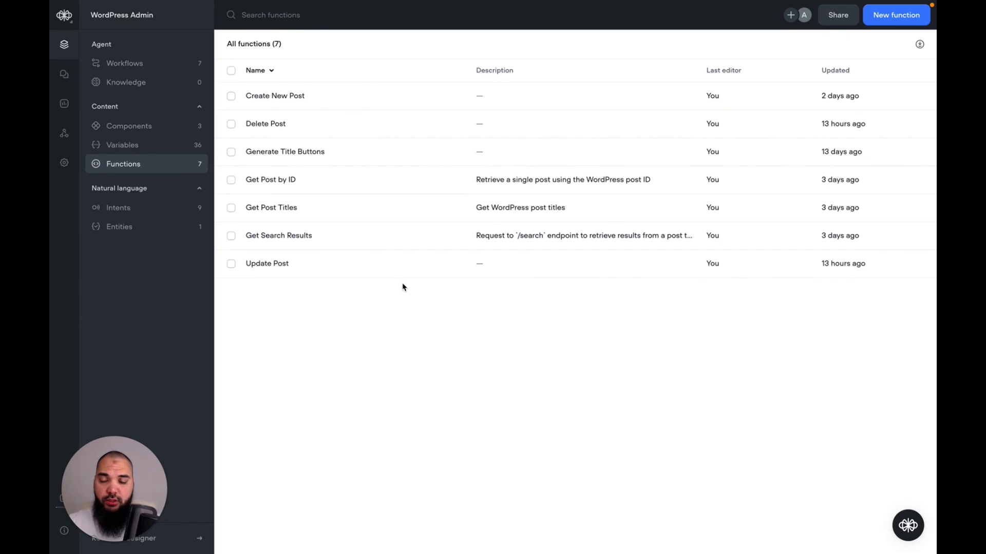
pyautogui.click(307, 98)
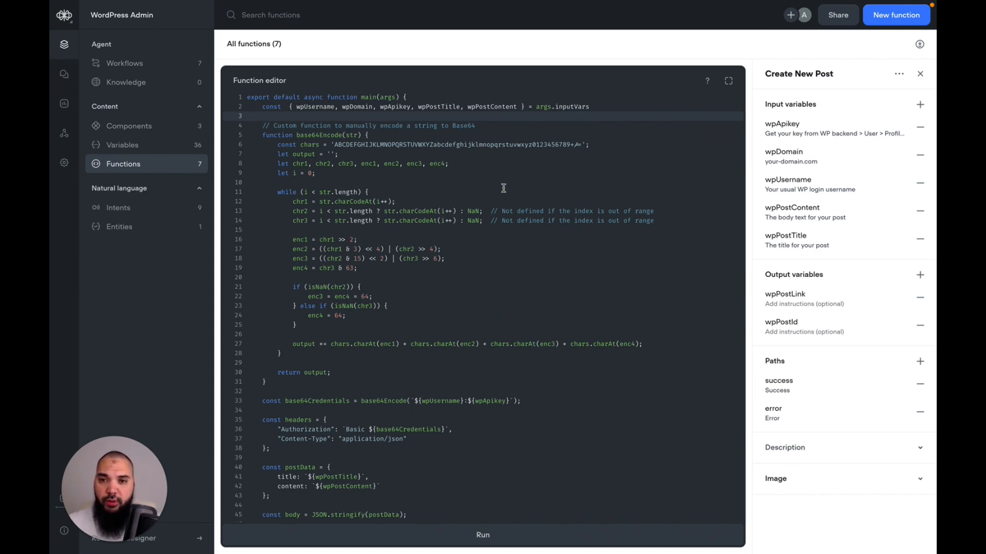
# Examine how the function builds postData from wpPostTitle and wpPostContent and converts it into the request body with JSON.stringify
pyautogui.scroll(-3, 465, 170)
pyautogui.scroll(-6, 465, 170)
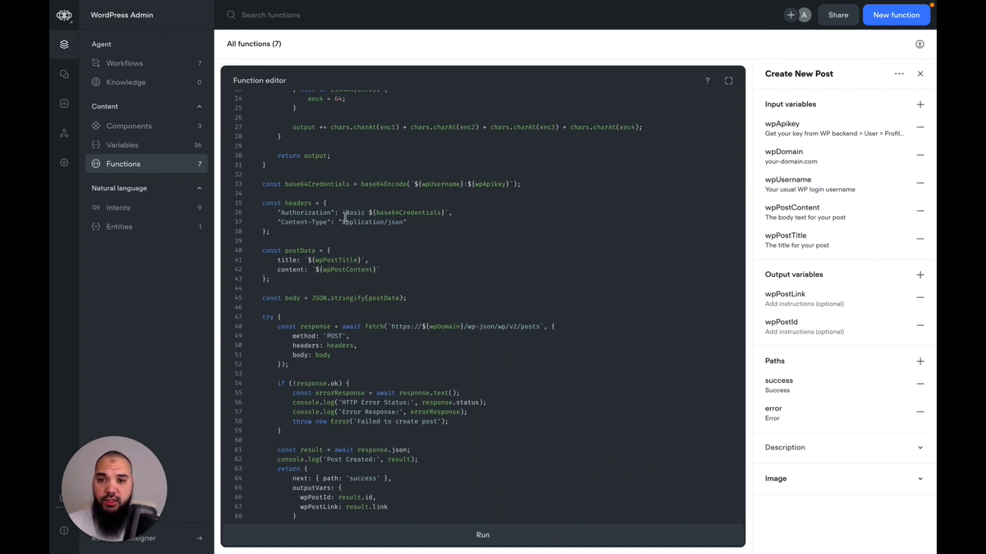
pyautogui.click(286, 251)
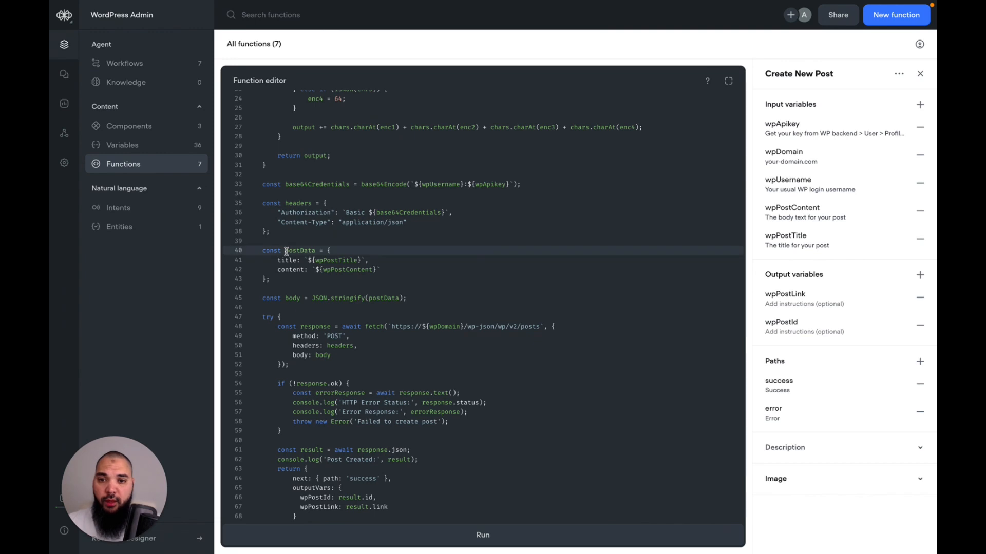
pyautogui.doubleClick(327, 261)
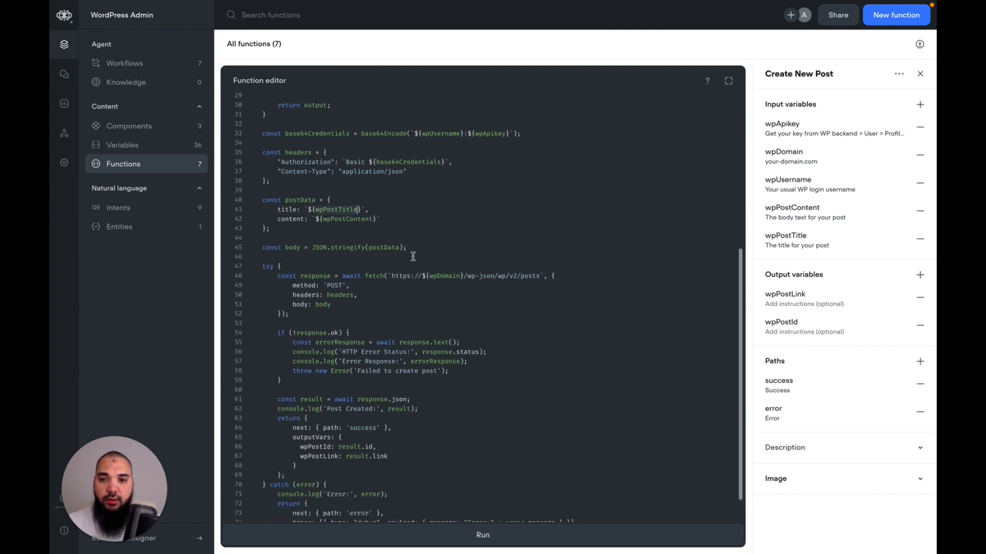
pyautogui.click(346, 217)
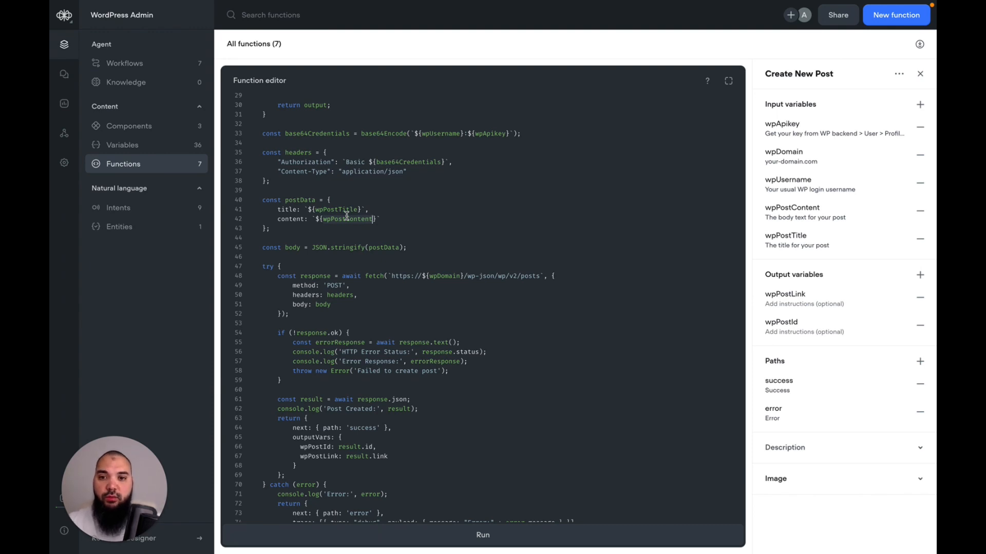
pyautogui.click(301, 200)
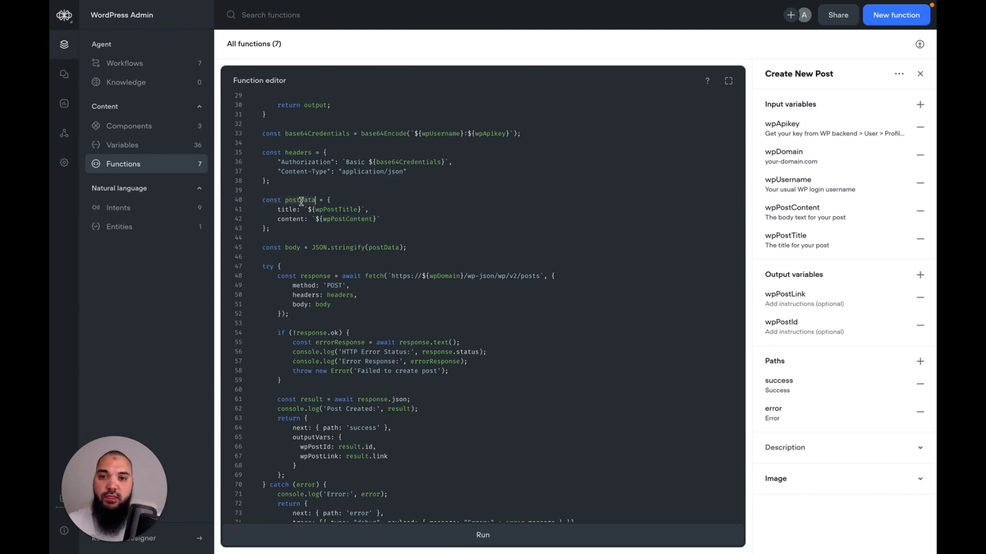
pyautogui.scroll(-1, 442, 203)
pyautogui.scroll(-1, 442, 203)
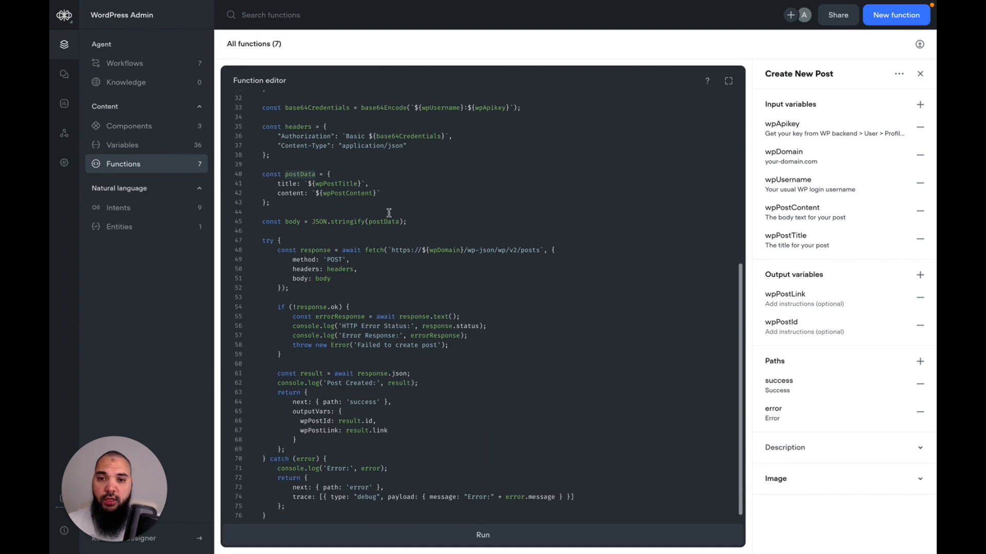
pyautogui.click(399, 221)
pyautogui.click(414, 221)
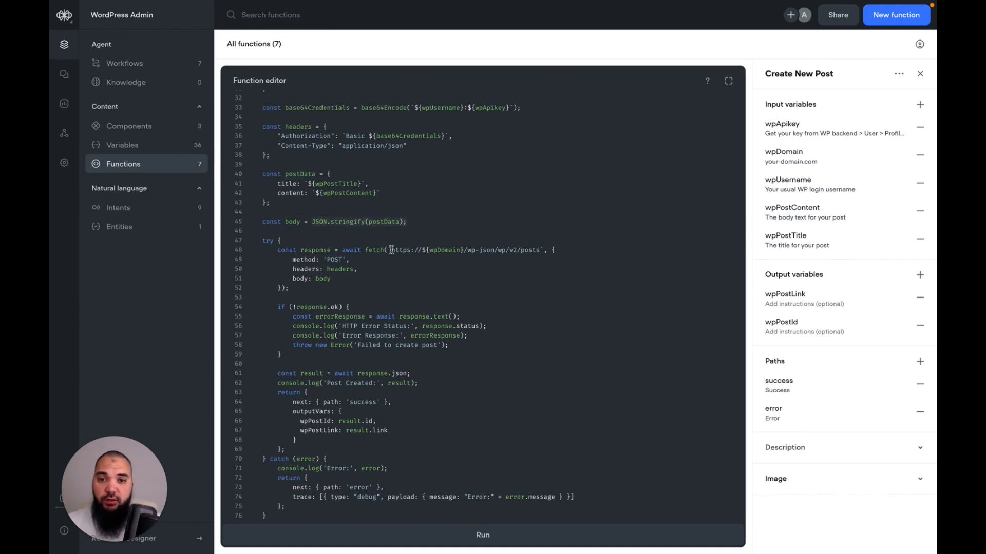
# Examine the fetch call's posts endpoint, its wpDomain variable and the method, headers and body options, then return to the code's beginning
pyautogui.moveTo(391, 250); pyautogui.dragTo(543, 250)
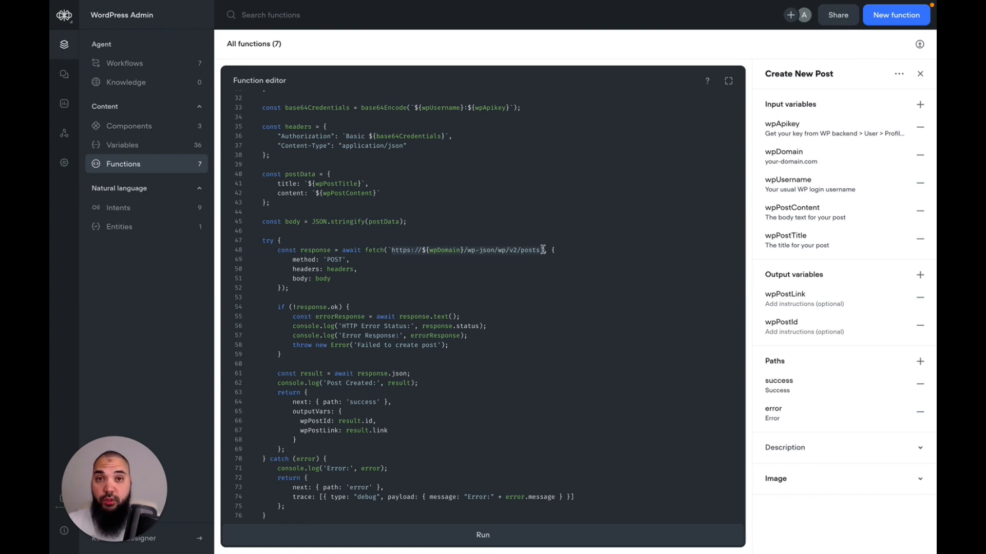
pyautogui.click(445, 250)
pyautogui.doubleClick(445, 250)
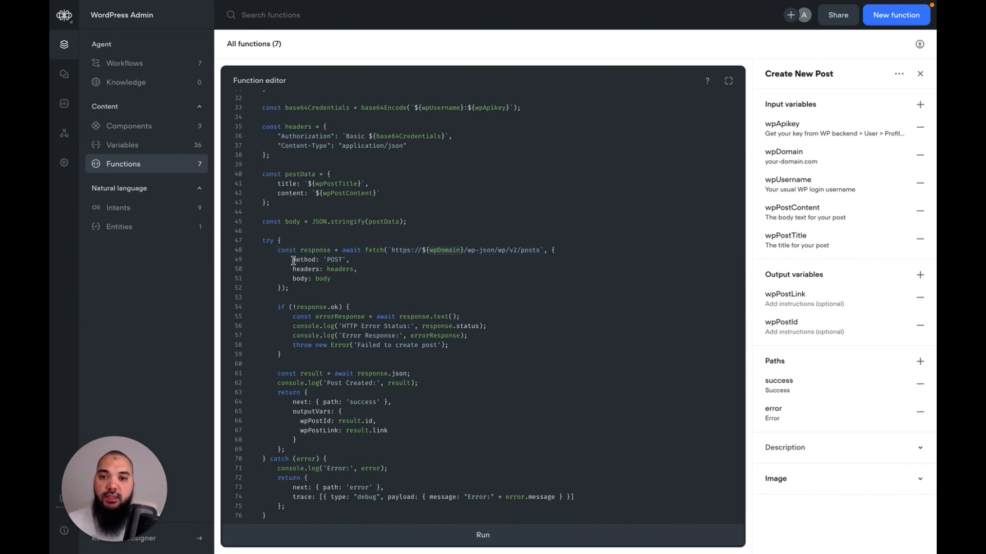
pyautogui.moveTo(293, 261); pyautogui.dragTo(334, 280)
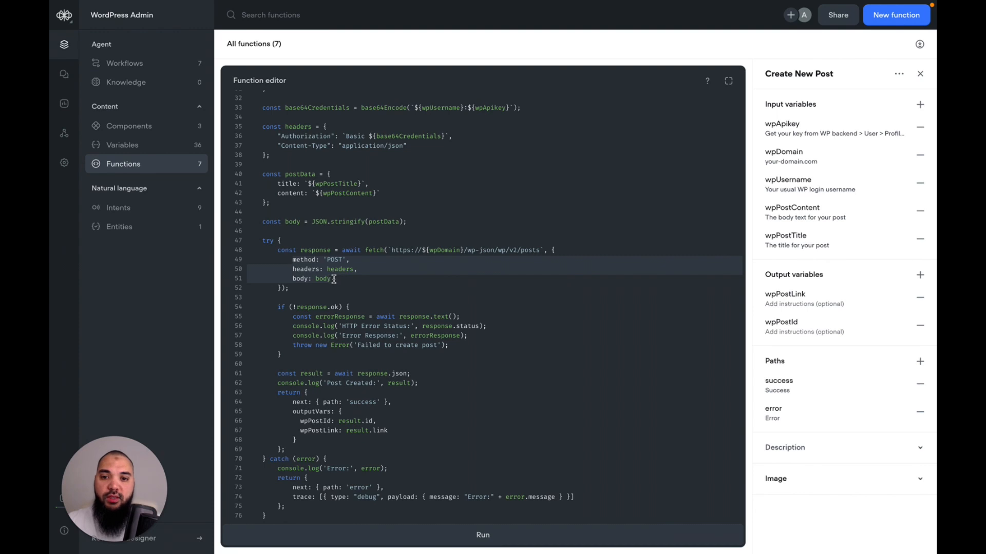
pyautogui.click(363, 278)
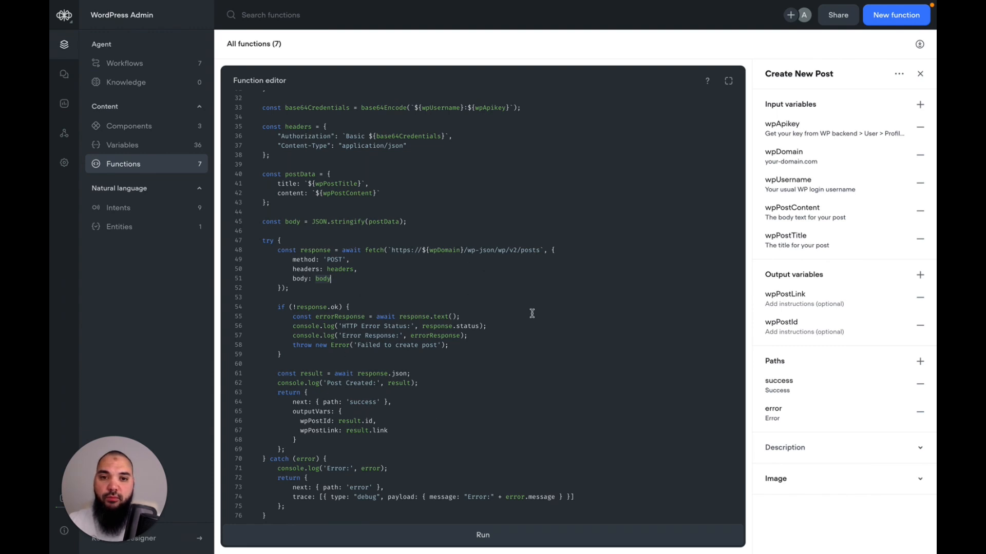
pyautogui.scroll(2, 532, 314)
pyautogui.scroll(6, 532, 314)
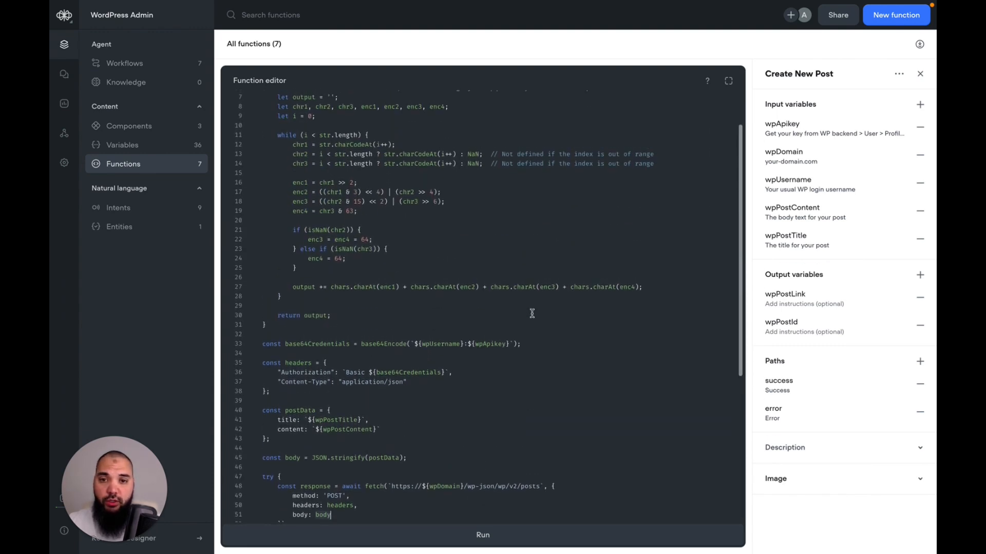
pyautogui.scroll(2, 531, 314)
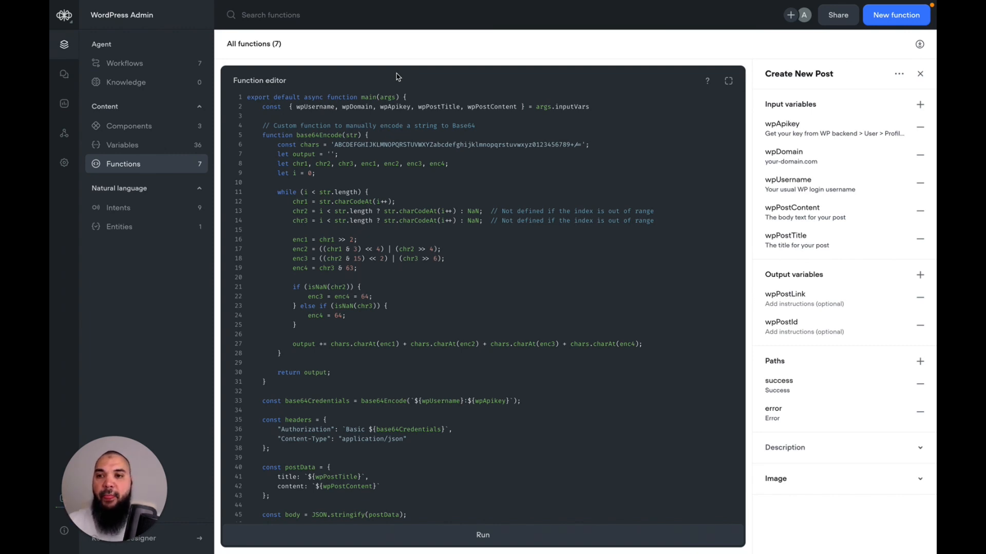
# Reopen the Create workflow from the Posts folder on the canvas
pyautogui.click(167, 70)
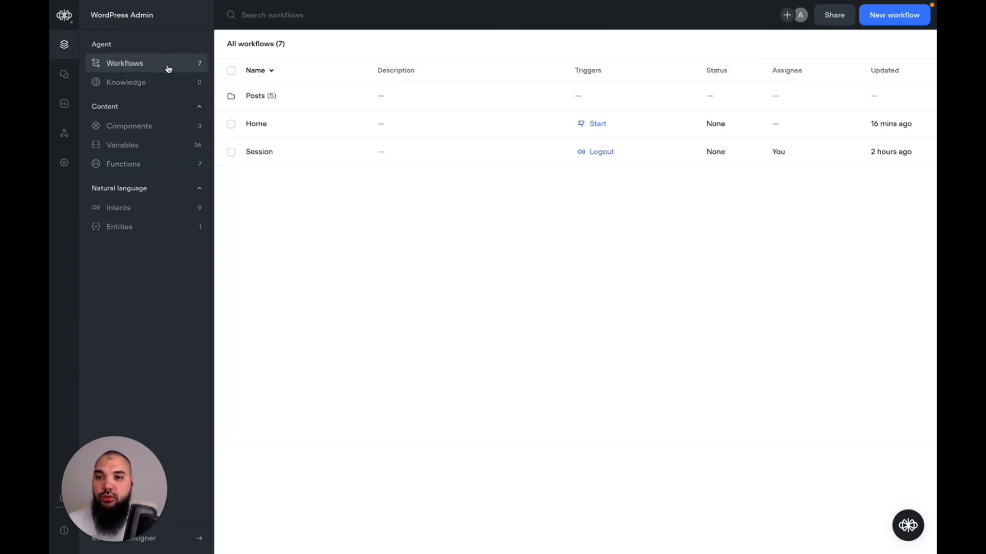
pyautogui.click(341, 102)
pyautogui.click(341, 124)
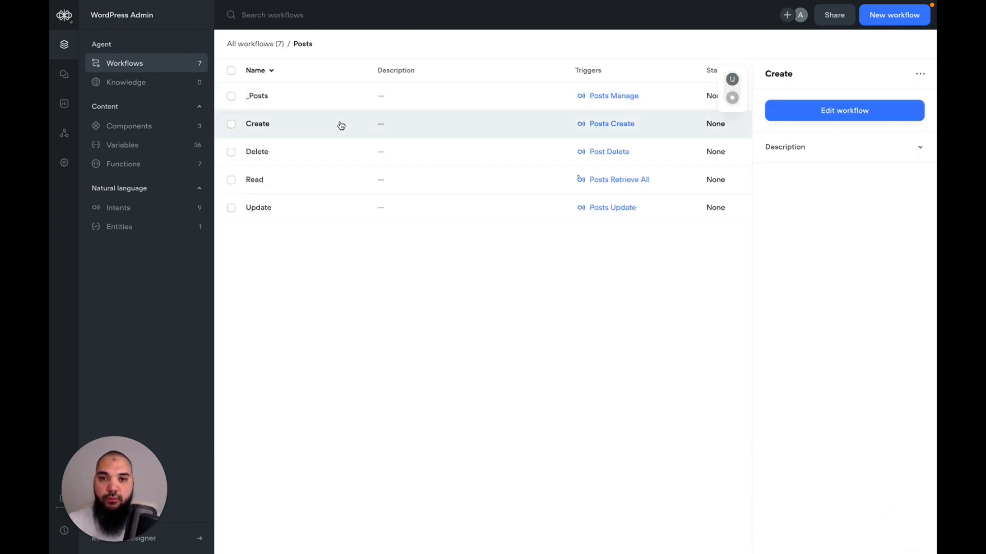
pyautogui.doubleClick(341, 125)
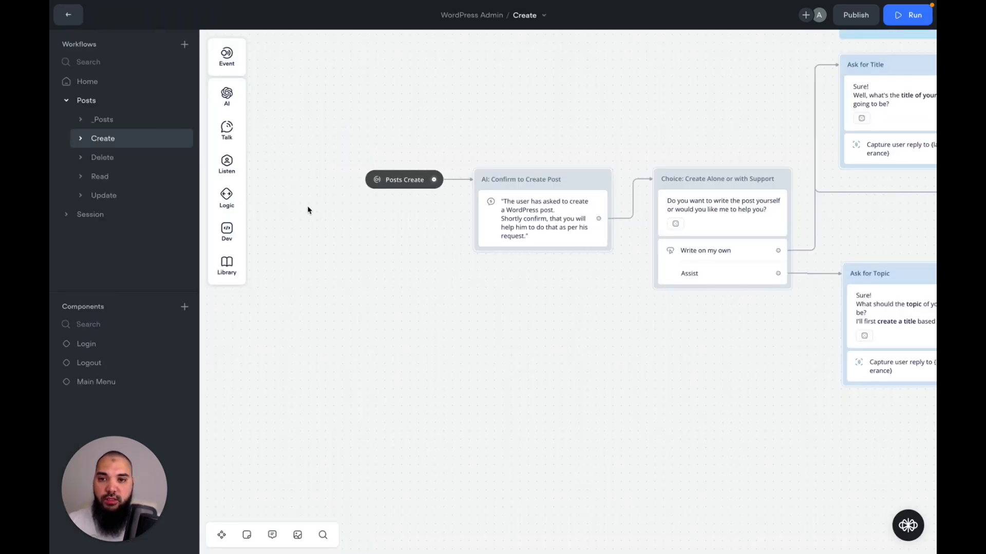
# Add an API block below AI: Confirm to Create Post, set its method to POST and check the variables available for the request URL
pyautogui.moveTo(233, 235)
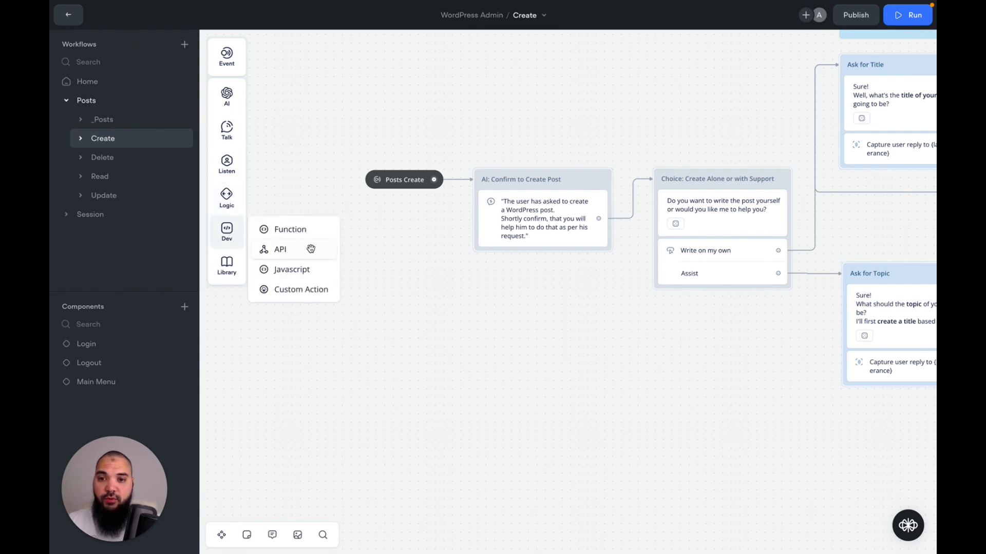
pyautogui.moveTo(311, 249); pyautogui.dragTo(483, 311)
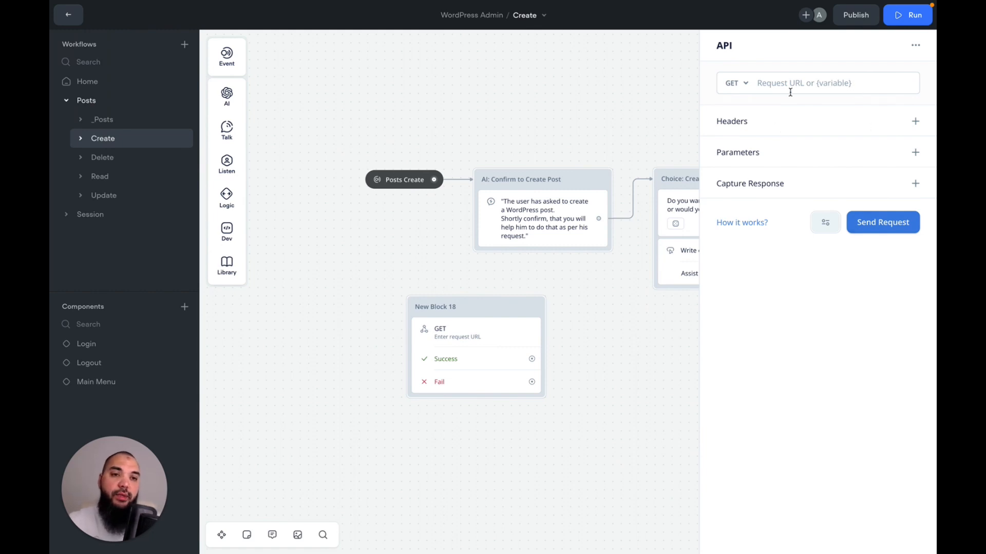
pyautogui.click(733, 87)
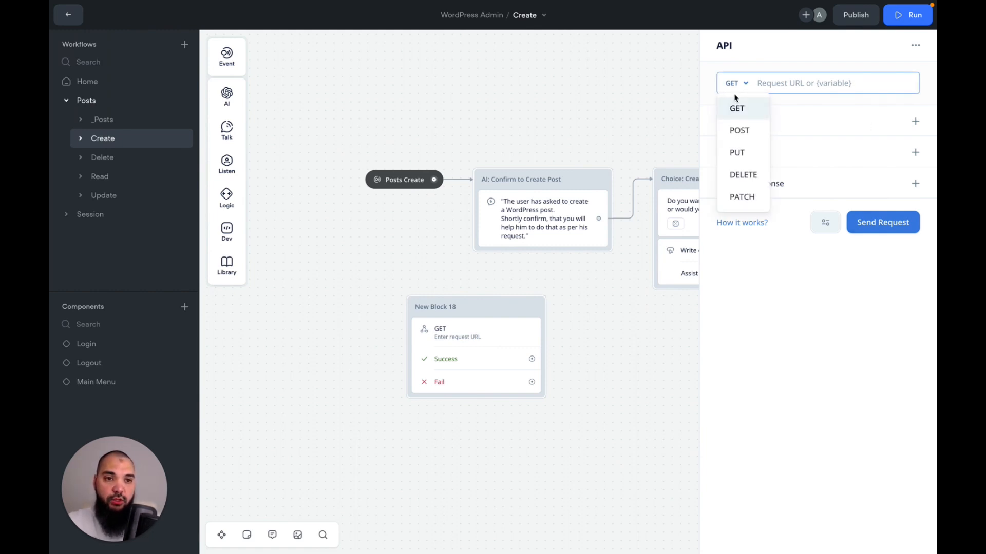
pyautogui.click(745, 133)
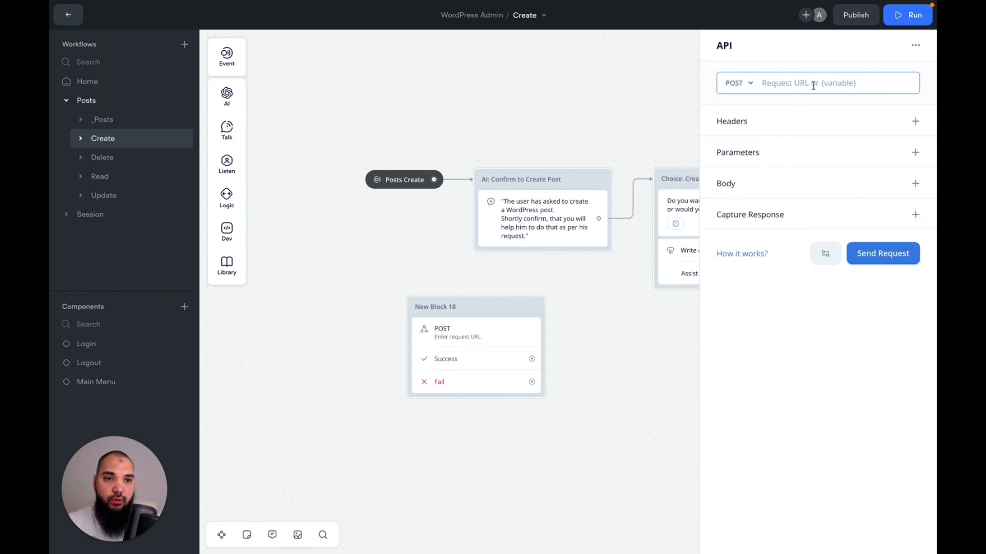
pyautogui.write('{')
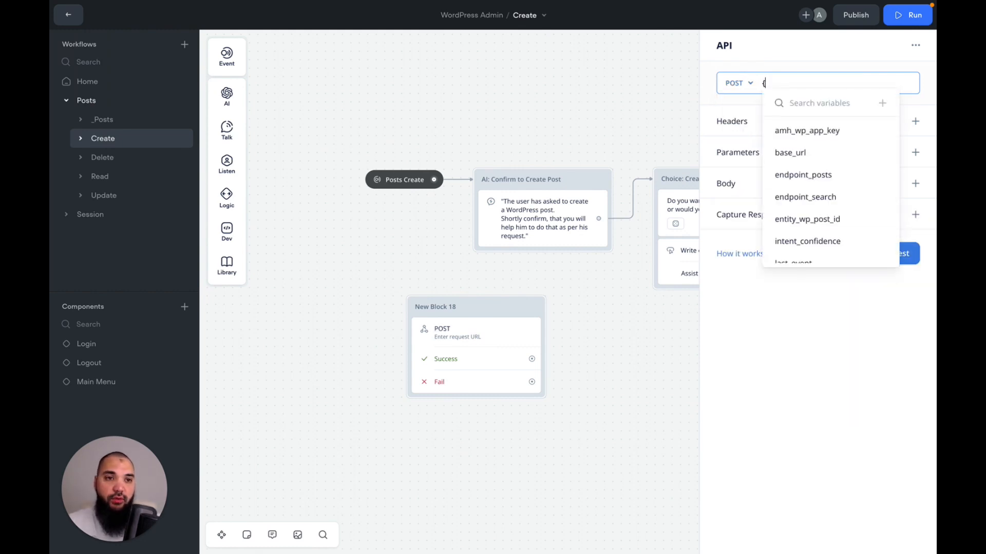
pyautogui.press('BackSpace')
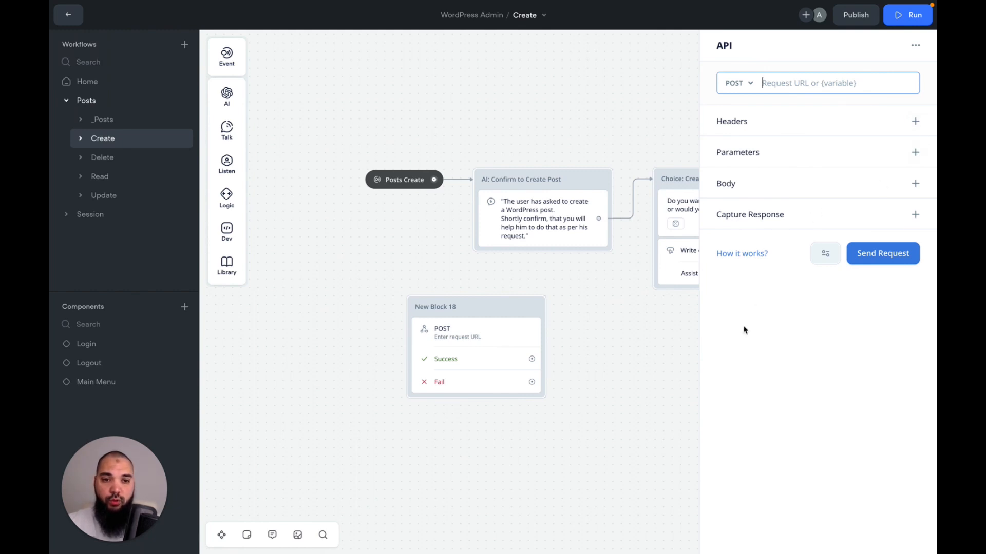
# Delete the trial API block from the Create workflow
pyautogui.click(525, 344)
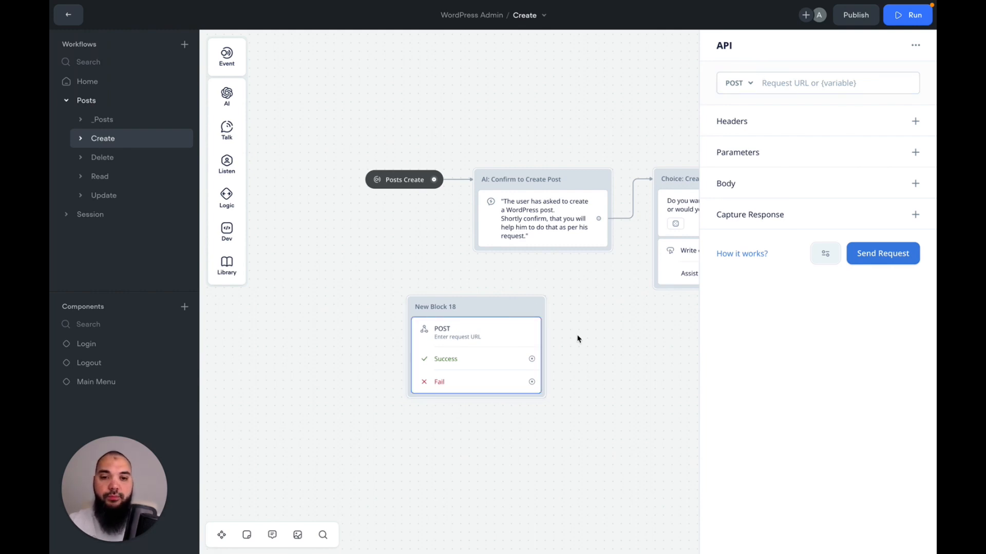
pyautogui.press('Delete')
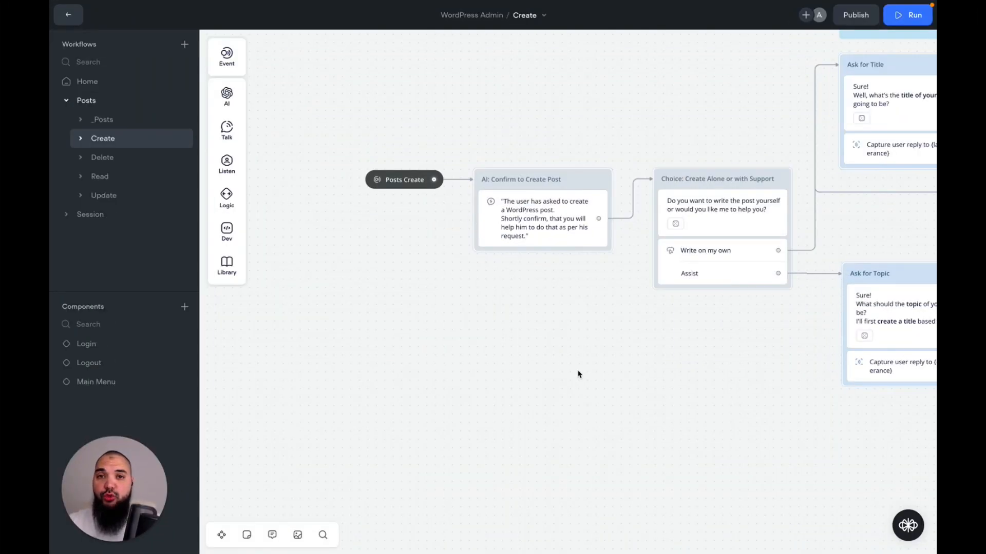
# Open the Read workflow in the Posts folder, expand its list of intents and locate both retrieve intents on the canvas
pyautogui.click(110, 175)
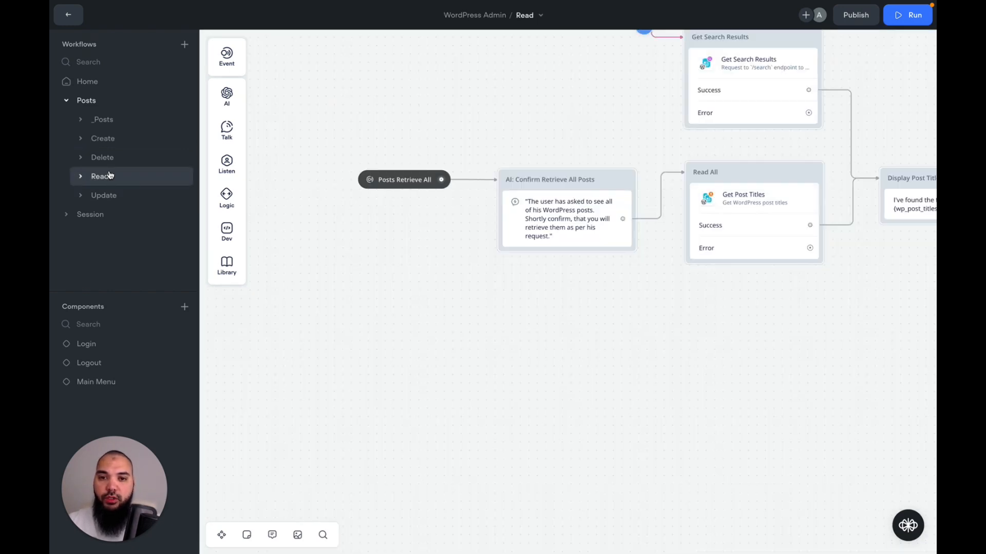
pyautogui.click(80, 176)
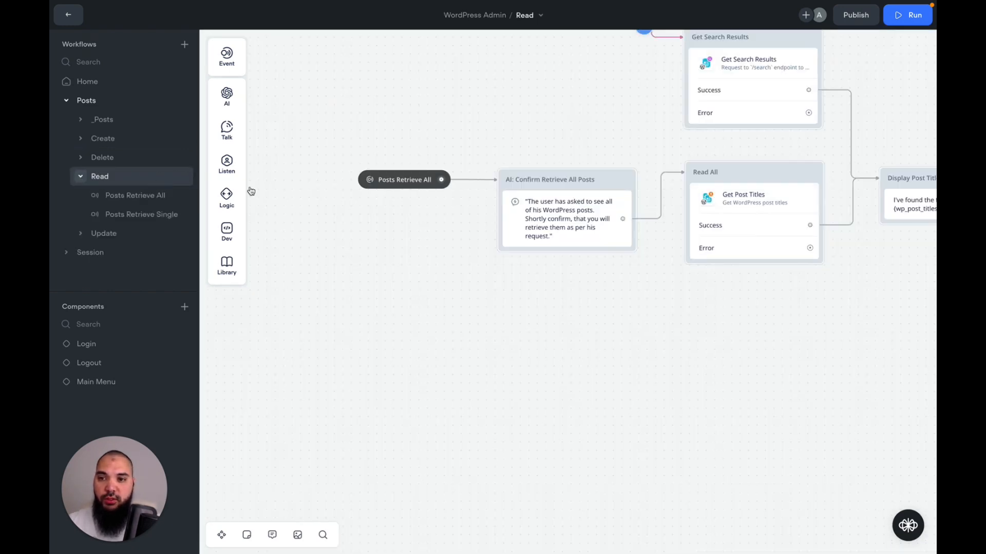
pyautogui.moveTo(242, 194)
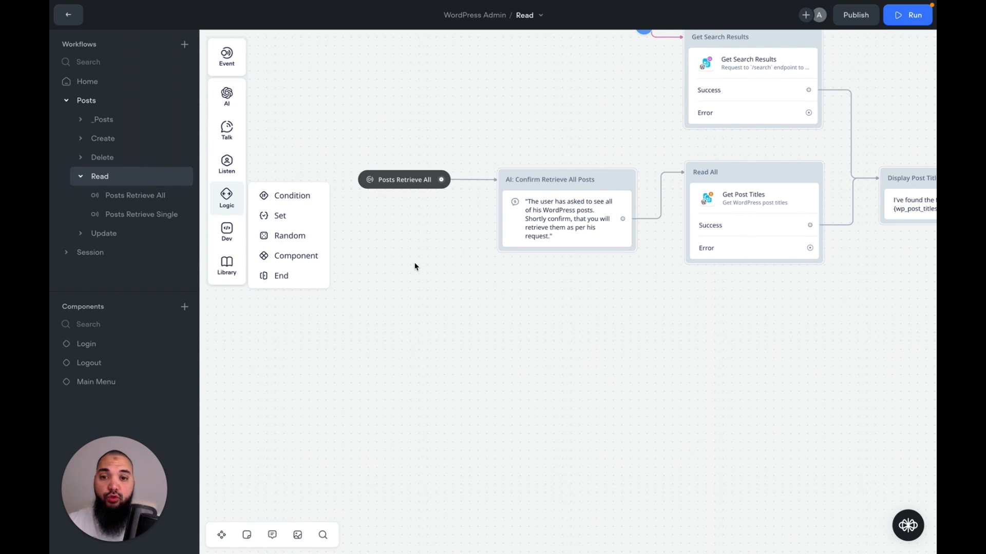
pyautogui.moveTo(333, 111); pyautogui.dragTo(557, 289)
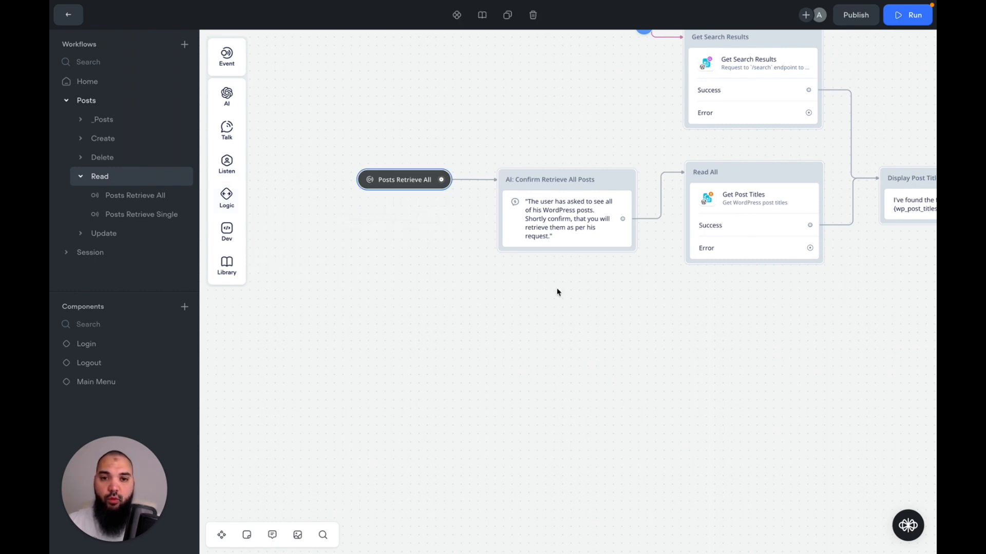
pyautogui.click(557, 292)
pyautogui.scroll(5, 513, 296)
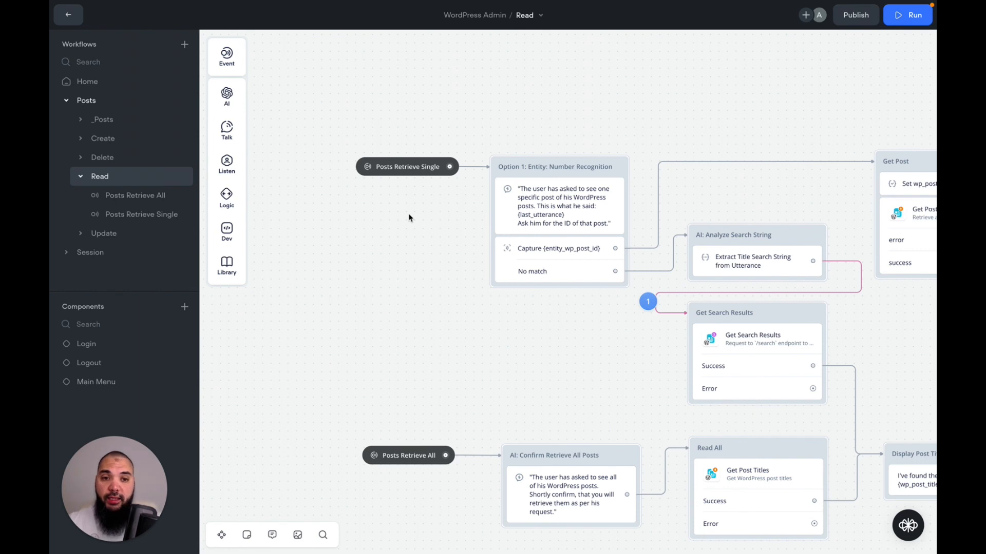
# Survey the whole Read flow and inspect the Response AI prompt and entity capture settings in the Option 1: Entity: Number Recognition block
pyautogui.scroll(-5, 409, 218)
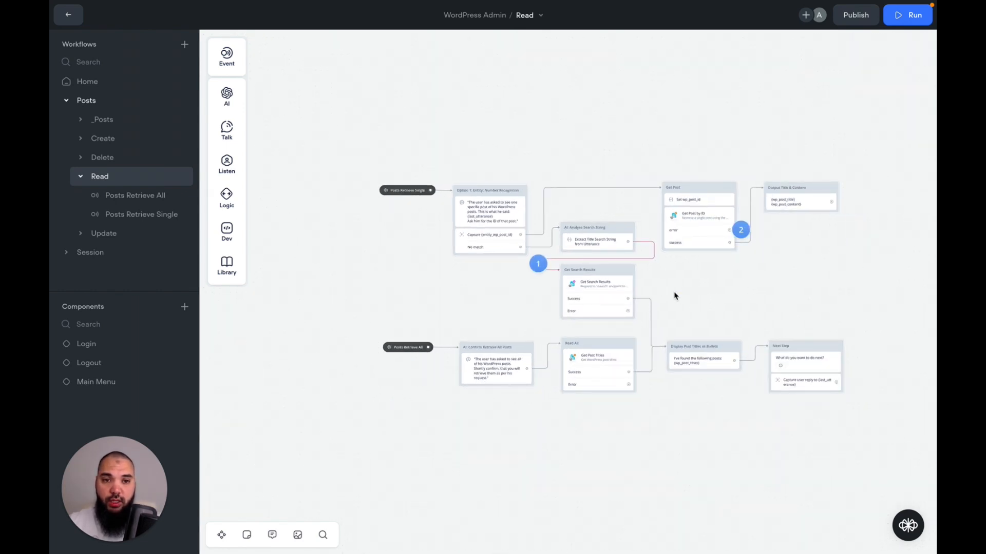
pyautogui.scroll(5, 501, 178)
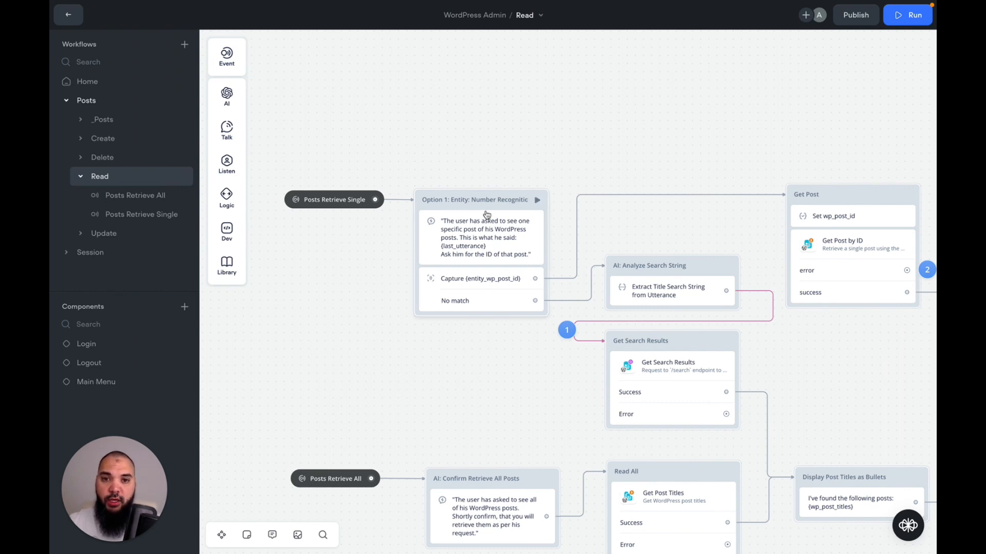
pyautogui.click(492, 234)
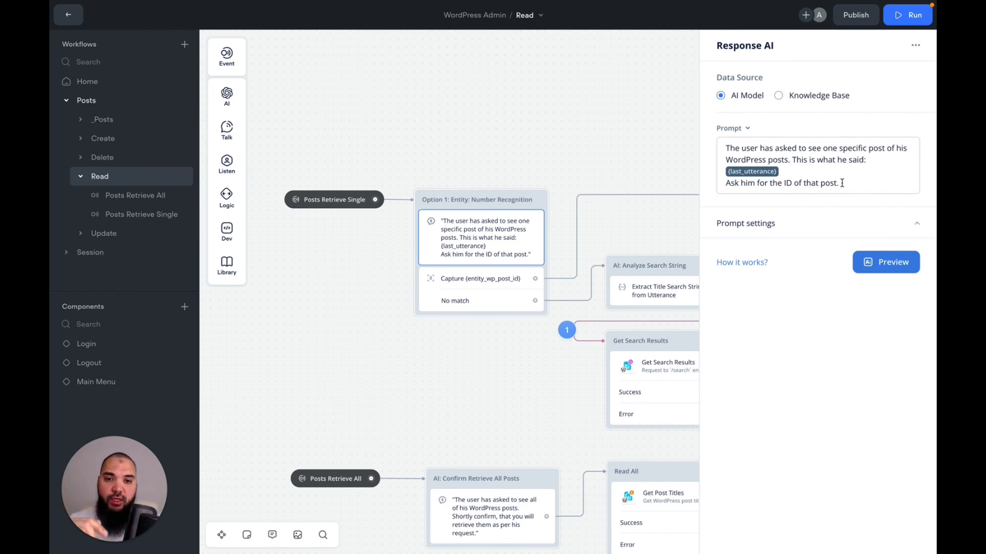
pyautogui.click(503, 284)
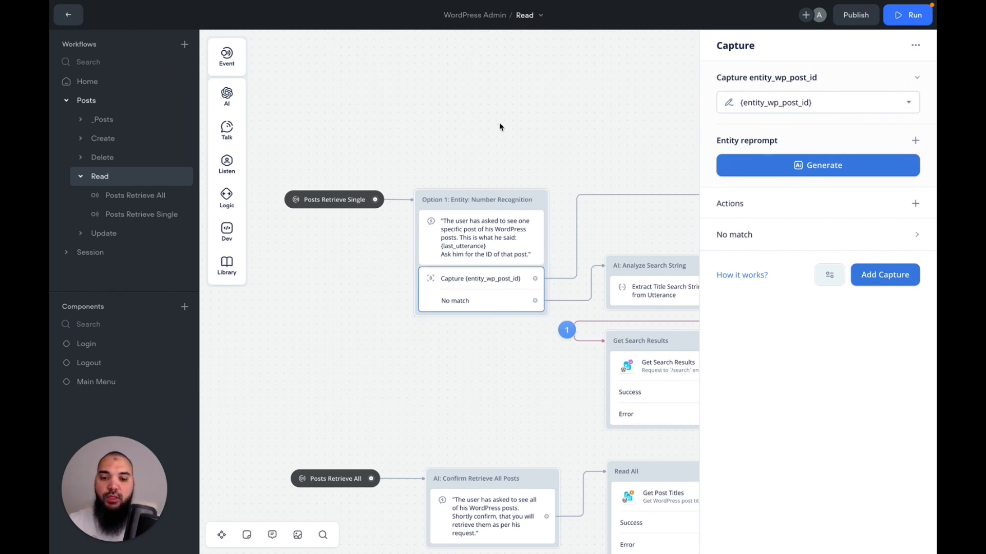
# Switch to the WordPress REST API endpoint reference and open the Retrieve a Post section of the Posts page
pyautogui.hotkey('ctrl', 'Tab')
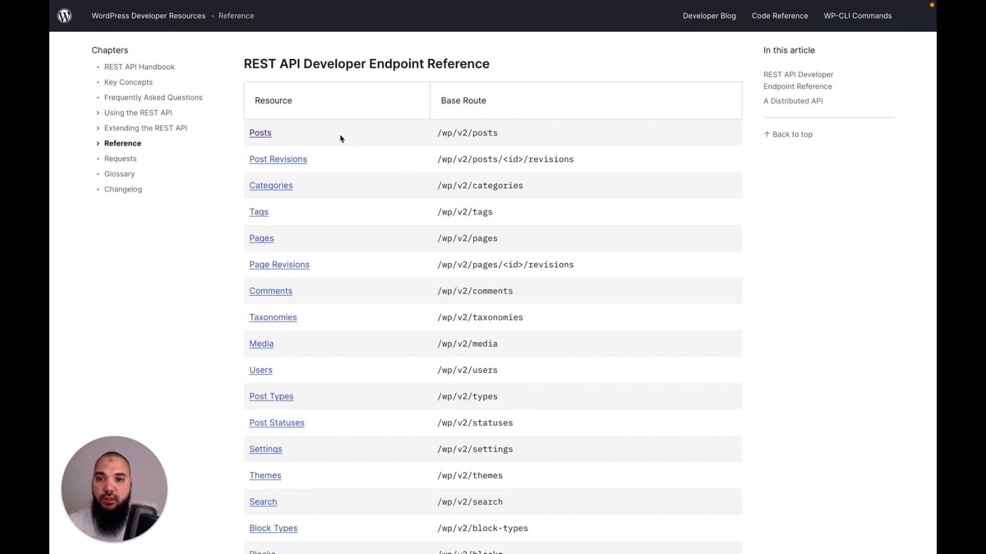
pyautogui.click(260, 134)
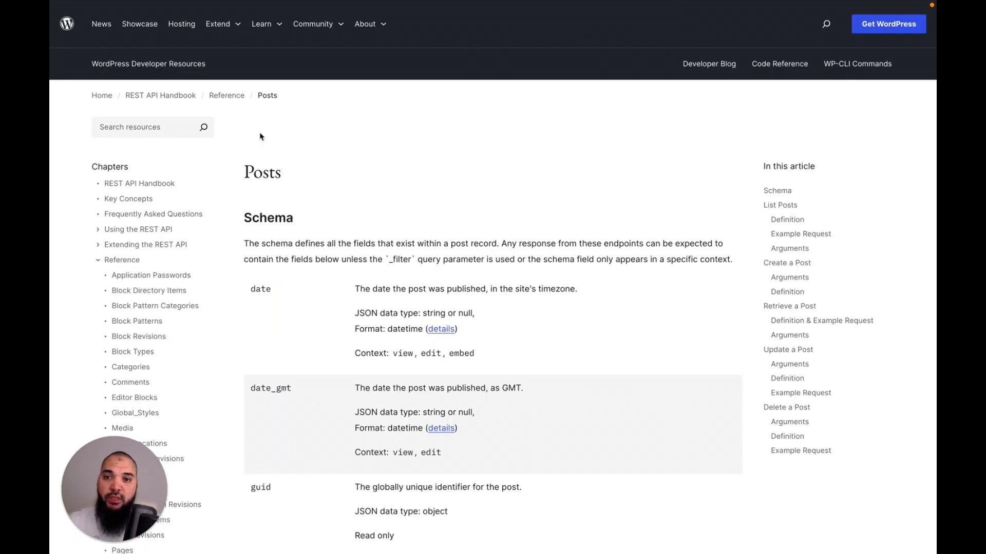
pyautogui.scroll(-3, 663, 156)
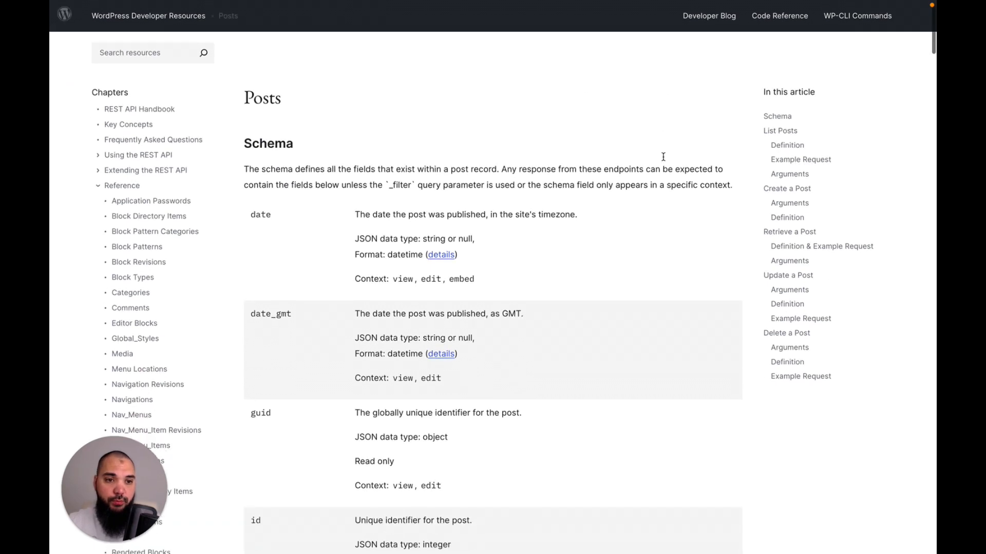
pyautogui.click(779, 225)
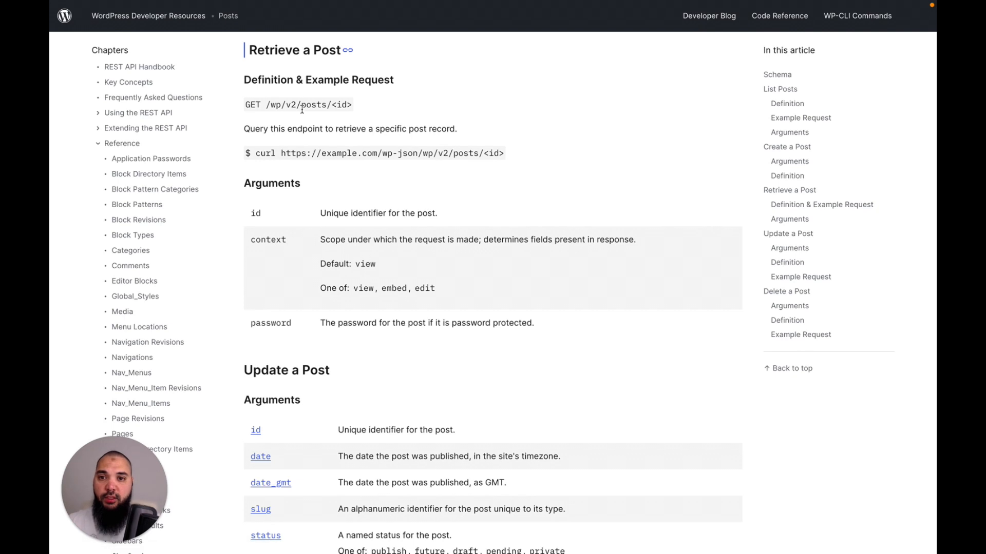
# Examine the Retrieve a Post definition, highlighting the /wp/v2/posts/<id> route, the example request URL and the id parameter
pyautogui.moveTo(267, 105); pyautogui.dragTo(351, 108)
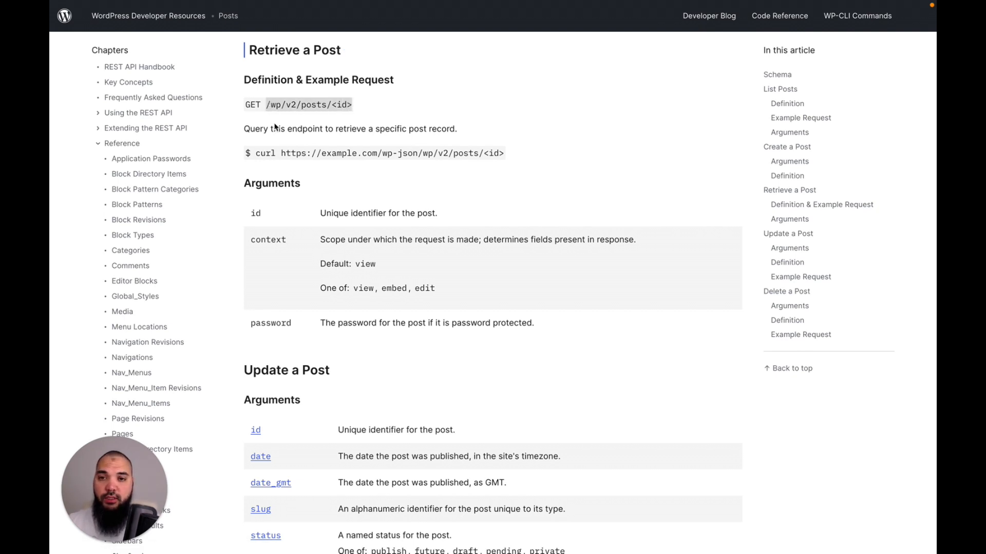
pyautogui.click(283, 148)
pyautogui.moveTo(283, 148); pyautogui.dragTo(409, 151)
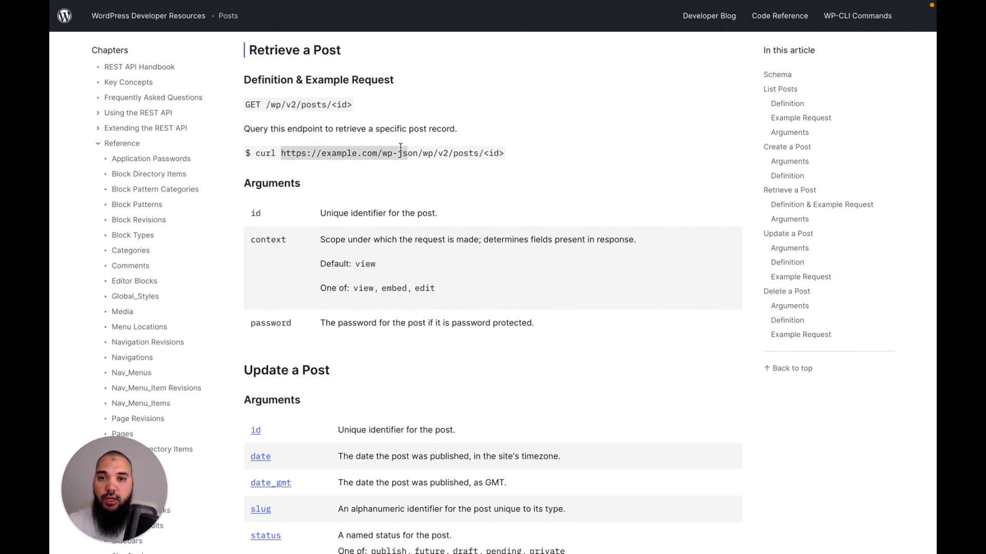
pyautogui.click(311, 124)
pyautogui.moveTo(267, 107); pyautogui.dragTo(354, 108)
pyautogui.click(333, 105)
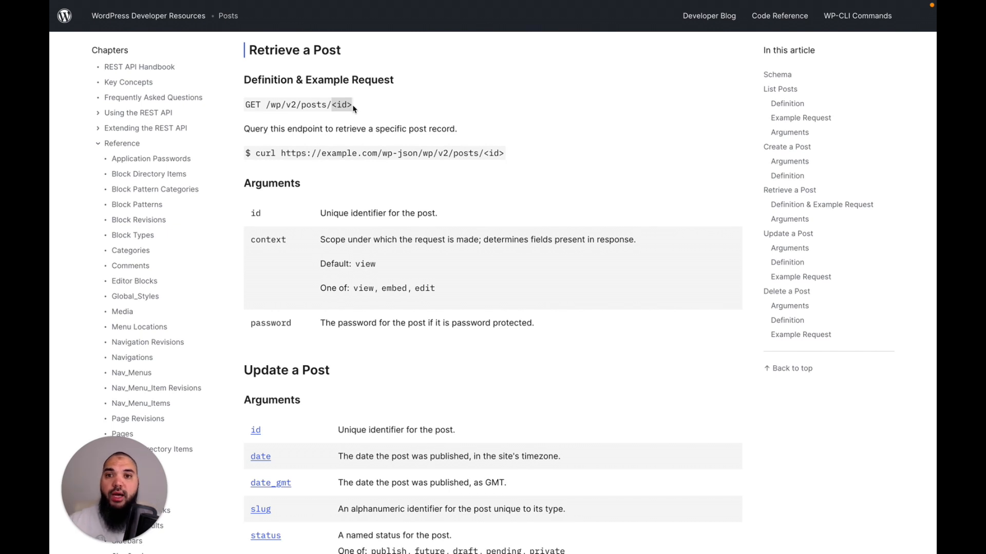
pyautogui.click(467, 118)
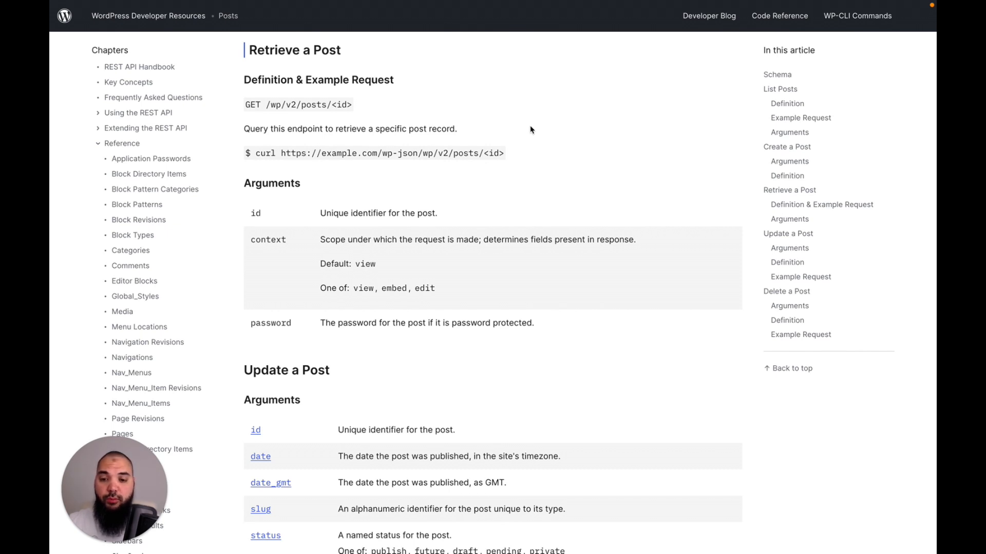
# Switch to the skriptt WordPress admin and open the list of all posts
pyautogui.hotkey('ctrl', 'Tab')
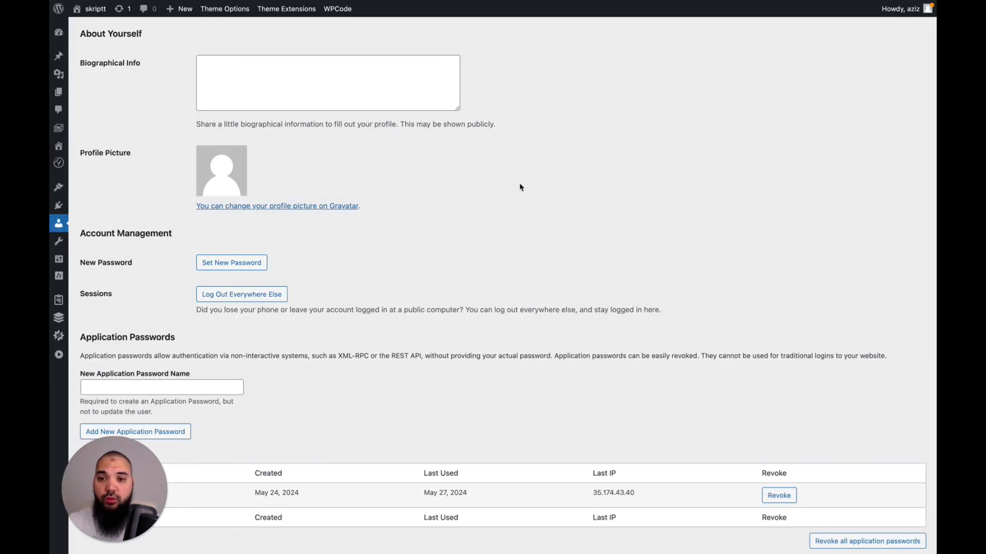
pyautogui.moveTo(59, 56)
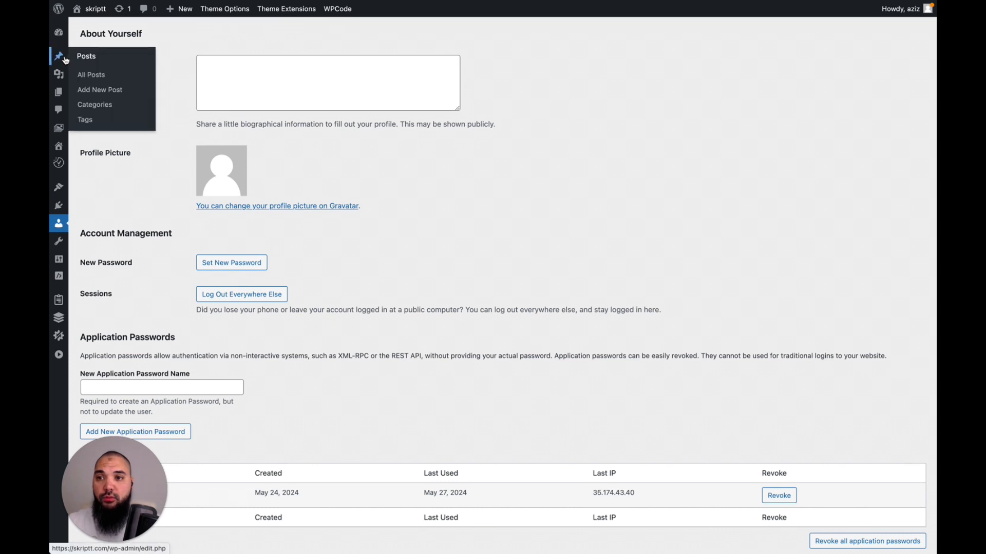
pyautogui.click(91, 75)
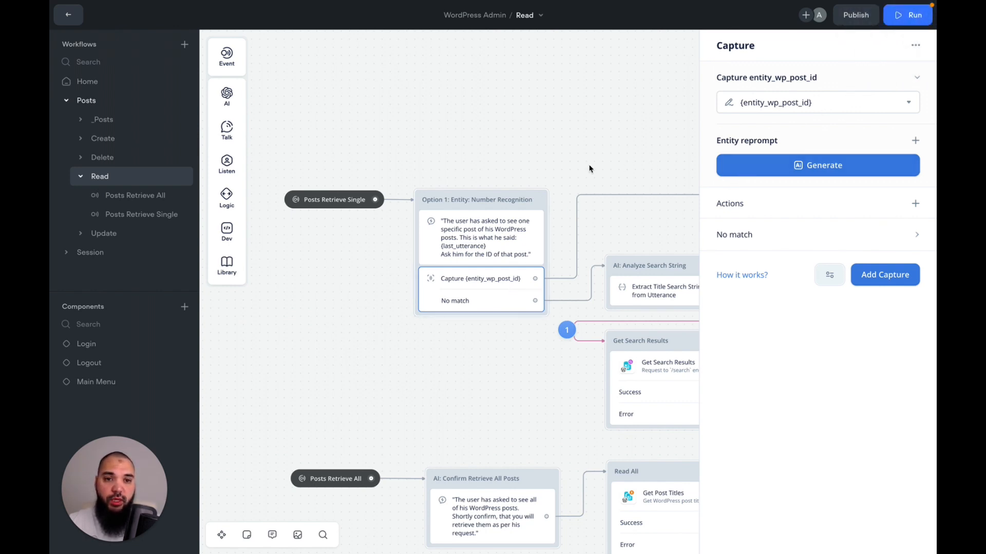
# Return to Voiceflow's Read workflow, review the Get Post by ID function's input and output variable mappings, and view the Output Title & Content block
pyautogui.hscroll(5, 590, 169)
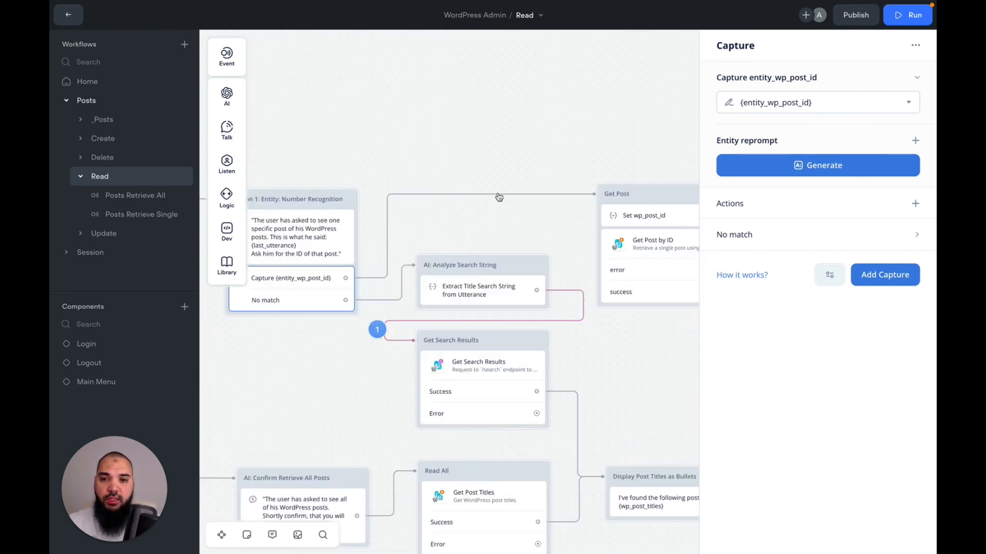
pyautogui.hscroll(1, 588, 191)
pyautogui.hscroll(2, 588, 191)
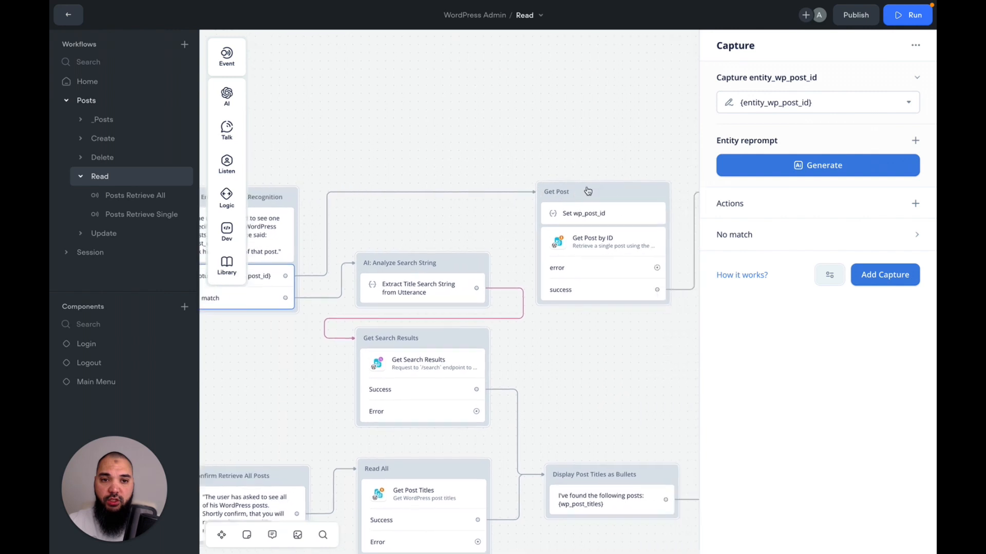
pyautogui.click(594, 254)
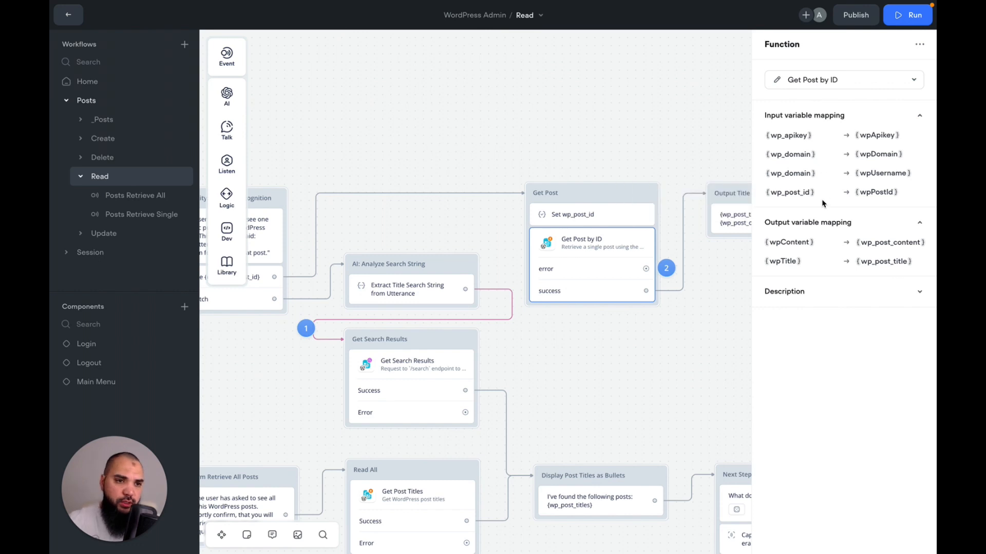
pyautogui.moveTo(804, 177)
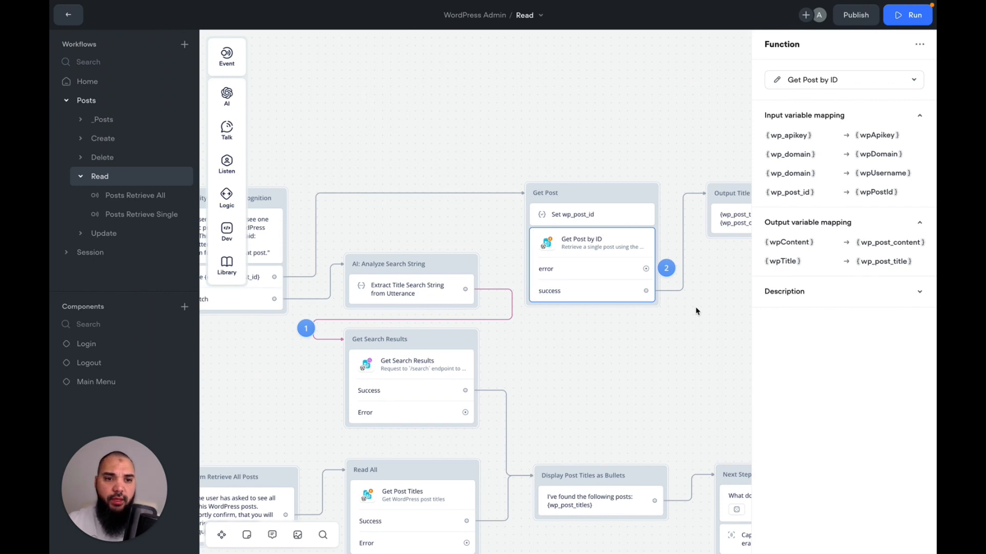
pyautogui.hscroll(5, 696, 311)
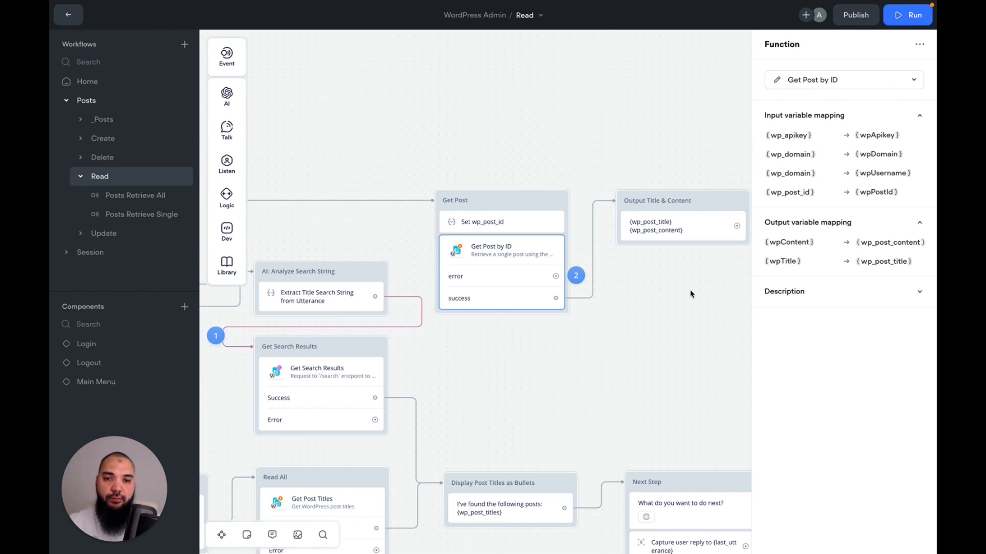
# Open the Extract Title Search String from Utterance step on the No match path and read its full prompt through to the target variable
pyautogui.hscroll(-8, 690, 295)
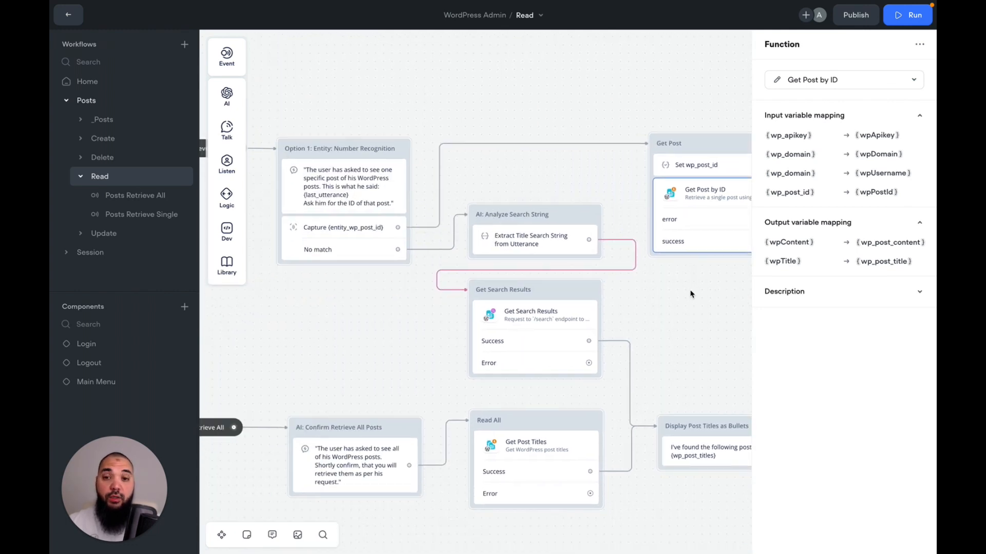
pyautogui.hscroll(-1, 690, 294)
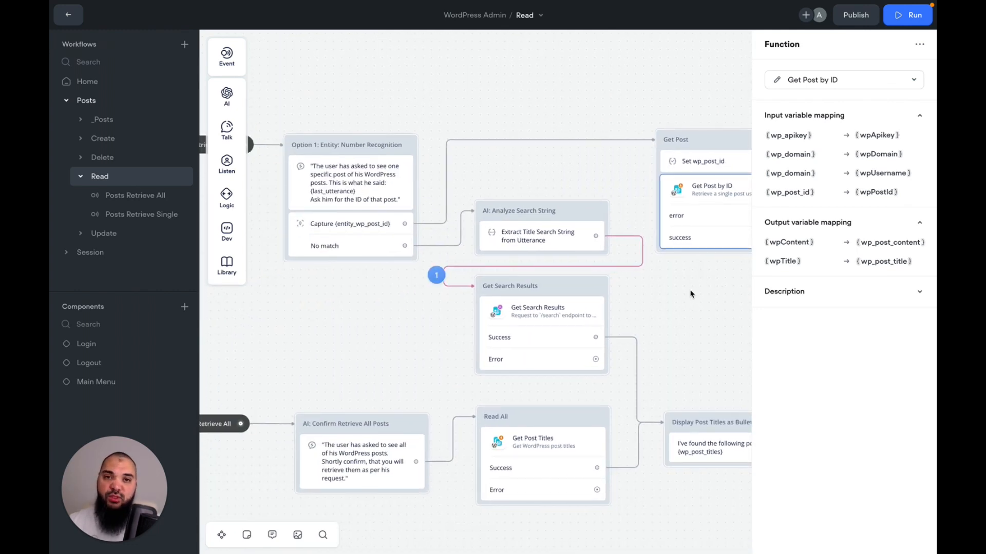
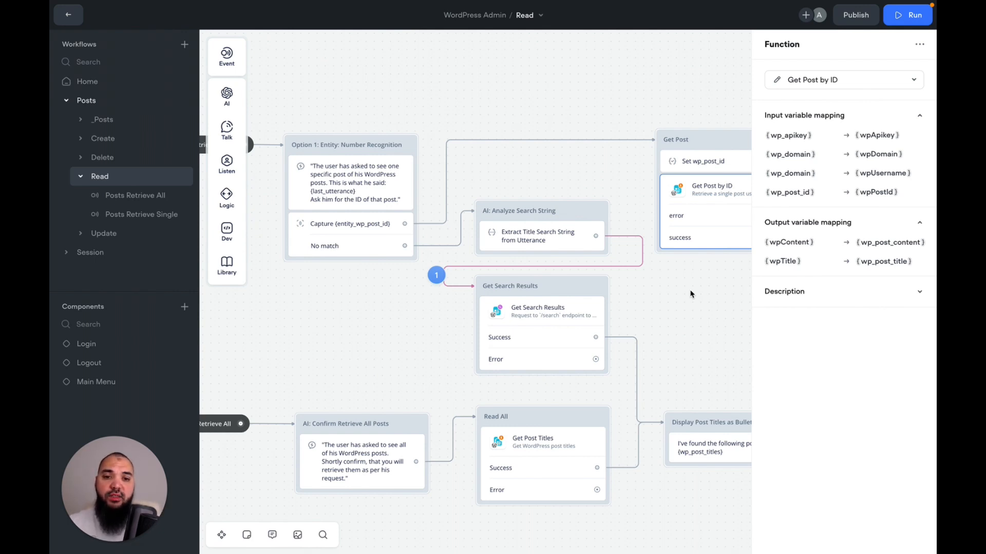
pyautogui.scroll(-1, 691, 294)
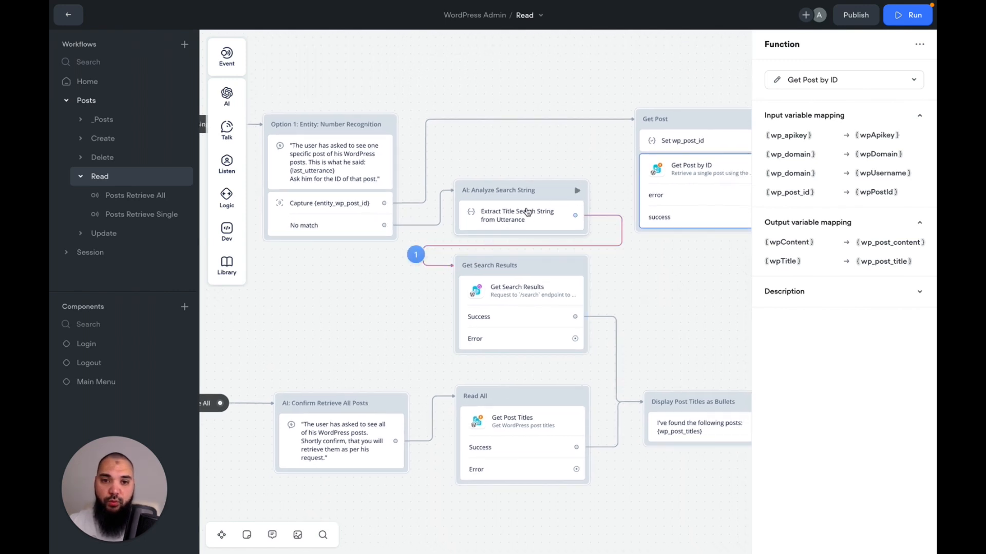
pyautogui.click(490, 219)
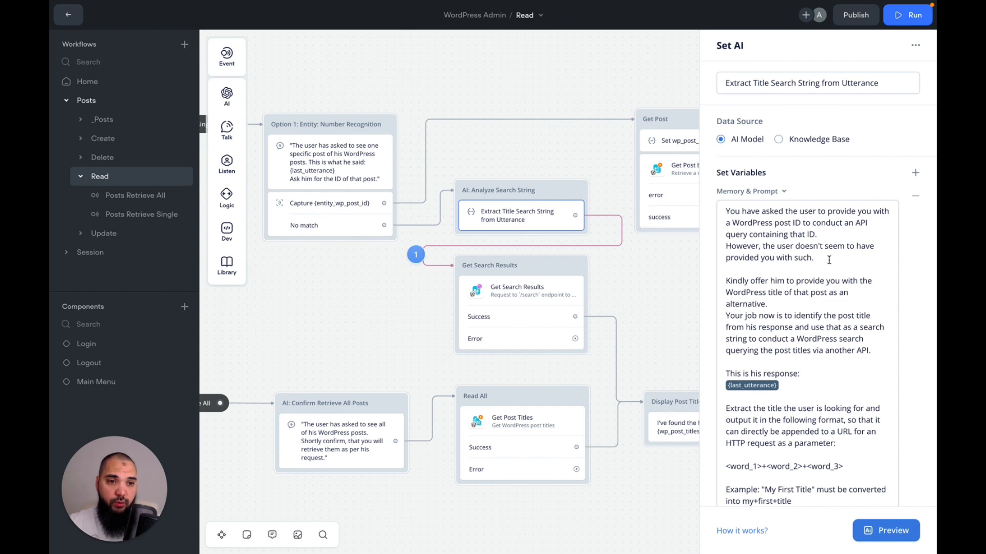
pyautogui.scroll(-2, 830, 255)
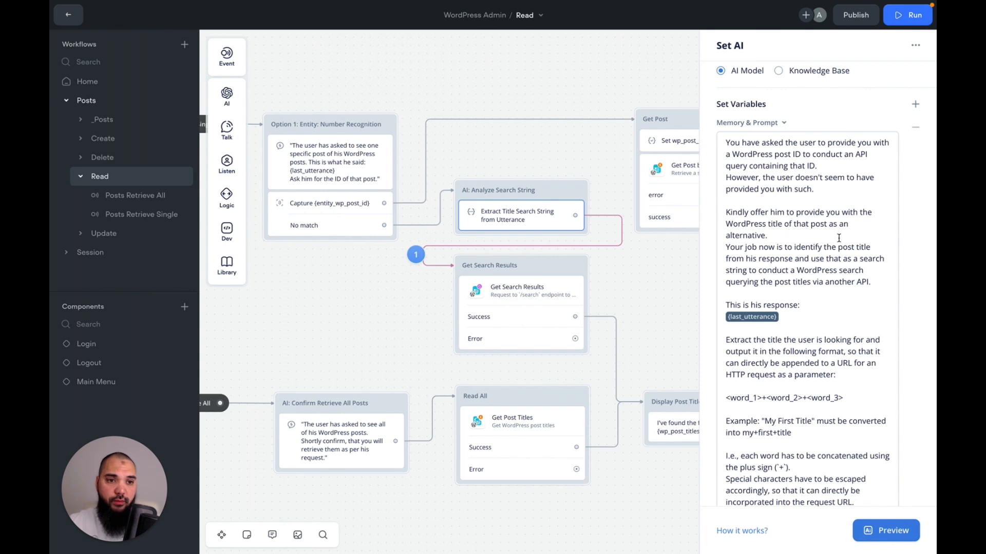
pyautogui.scroll(-1, 821, 235)
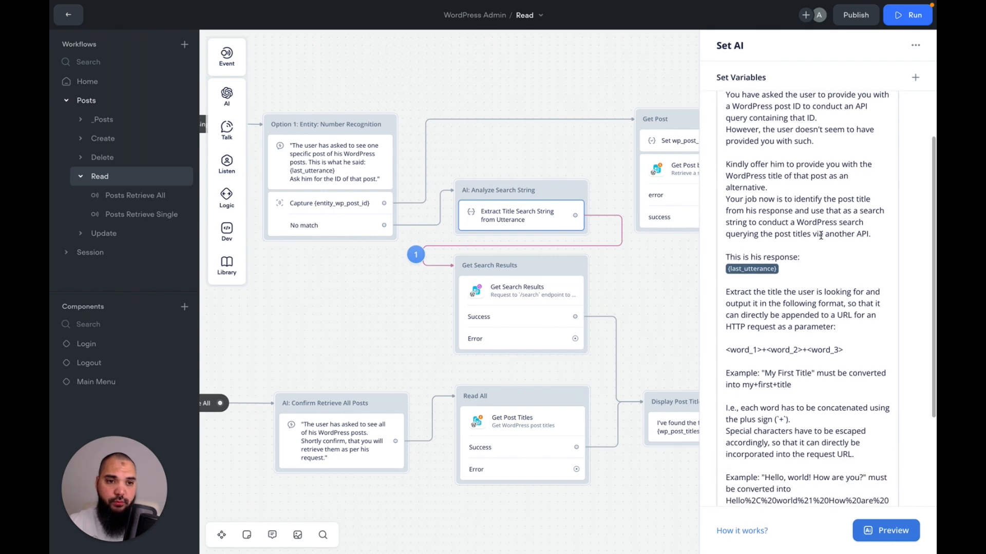
pyautogui.scroll(-1, 821, 235)
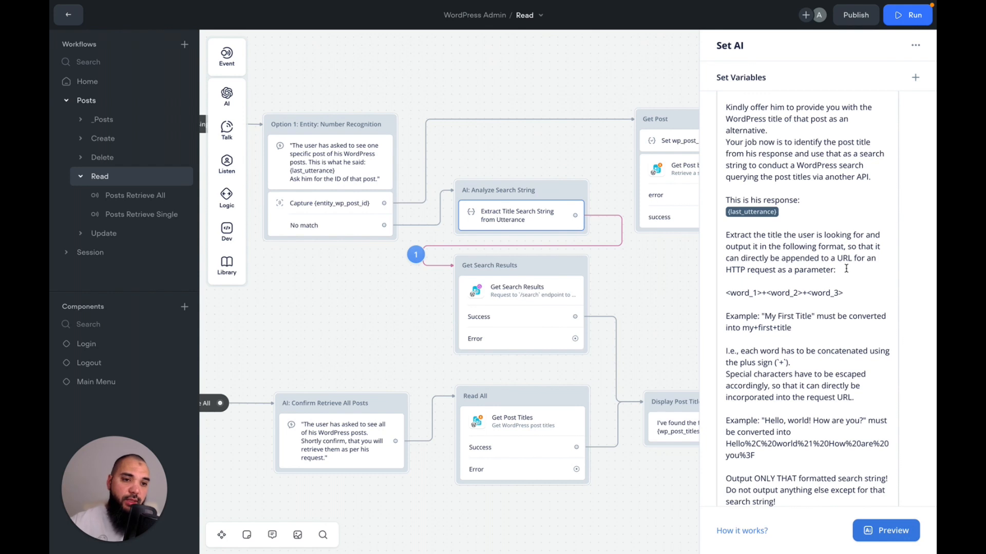
pyautogui.scroll(-3, 846, 268)
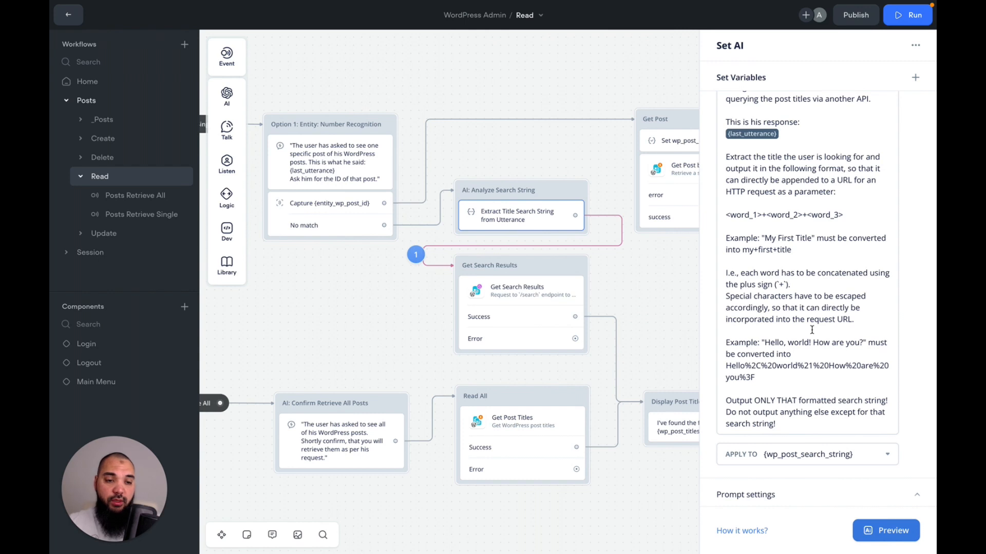
pyautogui.scroll(-1, 812, 330)
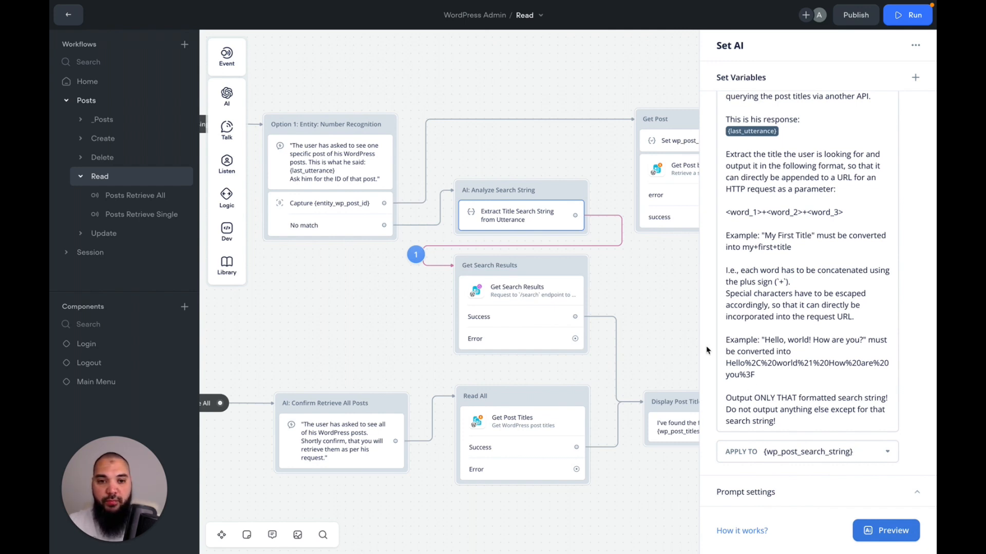
# Close the Set AI settings and trace the Read workflow from Get Search Results to the Posts Retrieve All branch
pyautogui.click(677, 338)
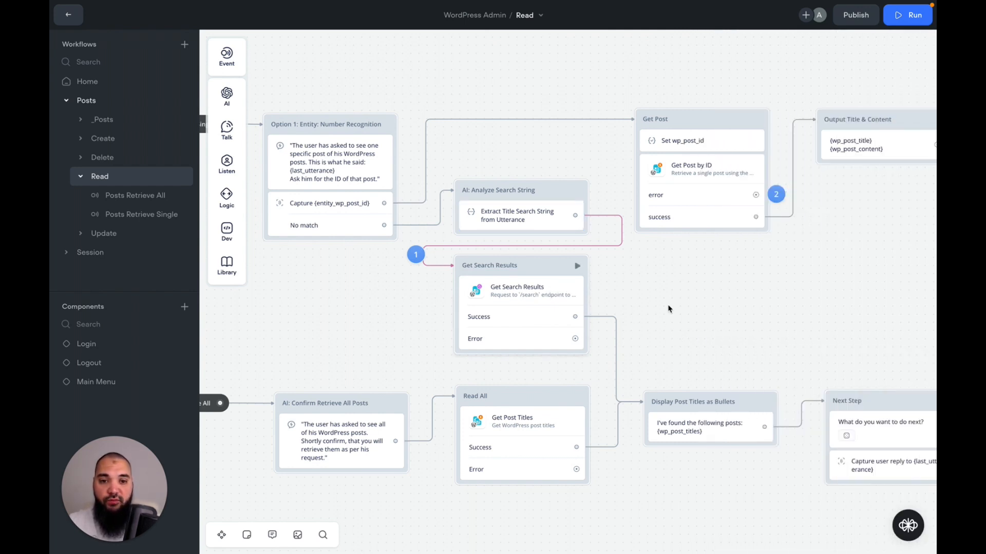
pyautogui.scroll(-2, 668, 305)
pyautogui.scroll(-2, 668, 309)
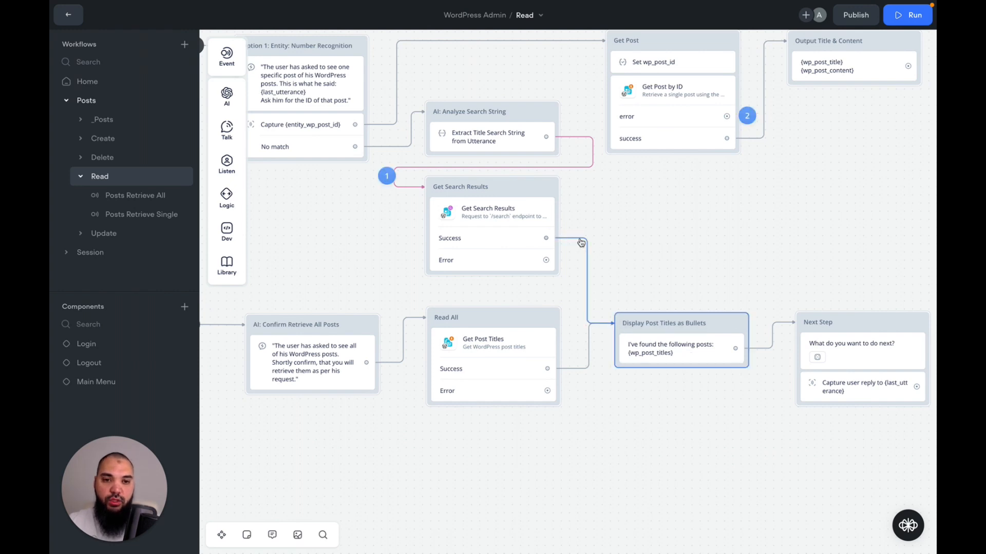
pyautogui.scroll(-3, 592, 334)
pyautogui.scroll(-2, 592, 334)
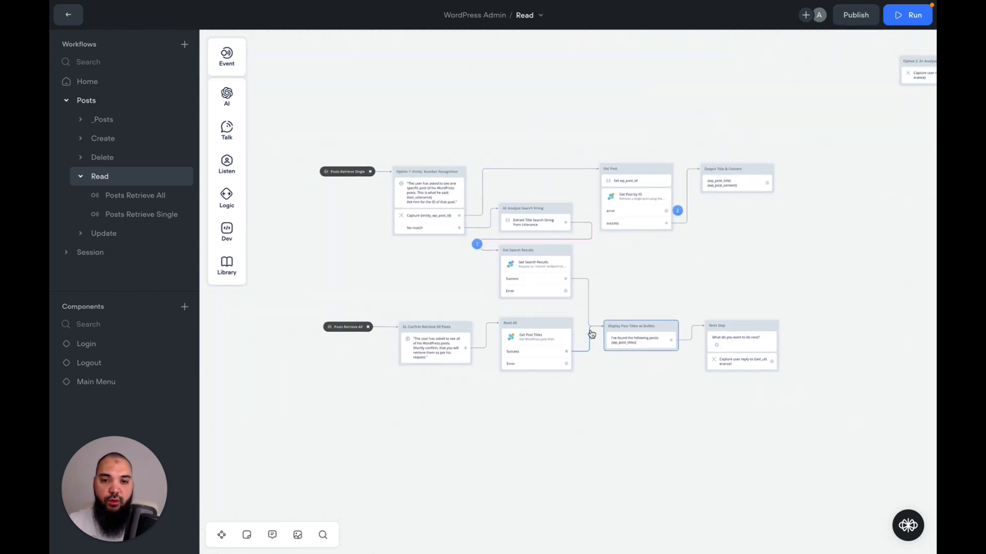
pyautogui.scroll(1, 367, 345)
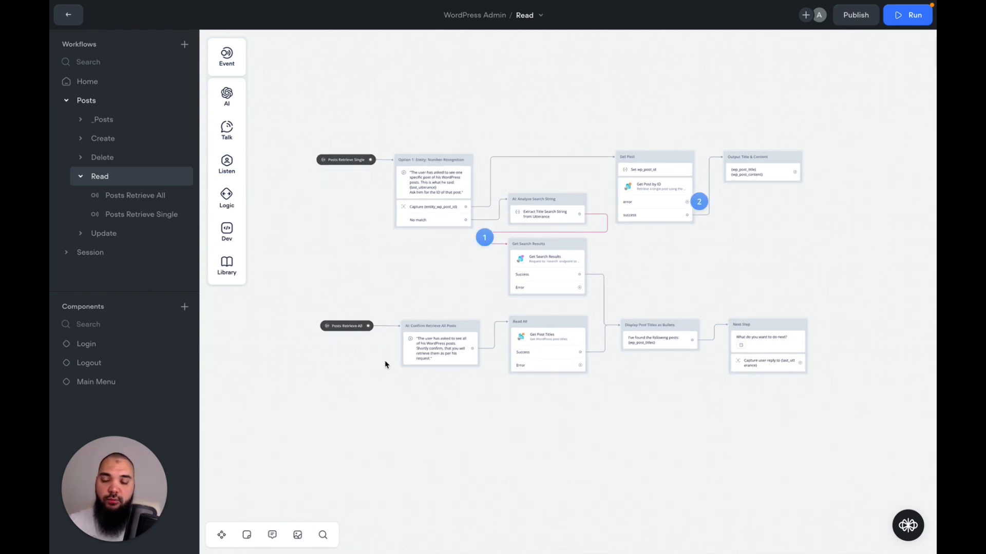
pyautogui.scroll(3, 385, 364)
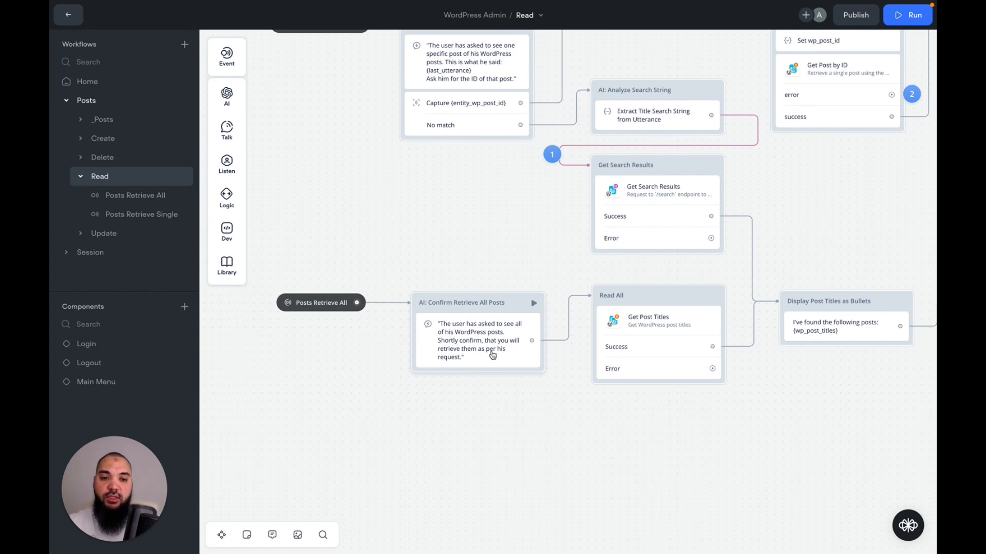
# Open the Get Post Titles function in the Read All block and review its variable mappings and builder notes
pyautogui.click(646, 317)
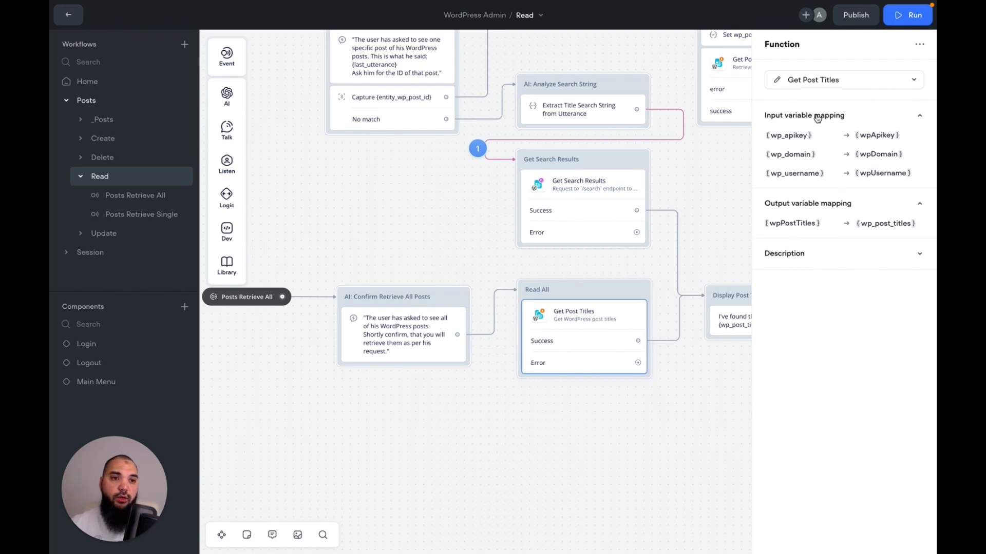
pyautogui.moveTo(823, 131)
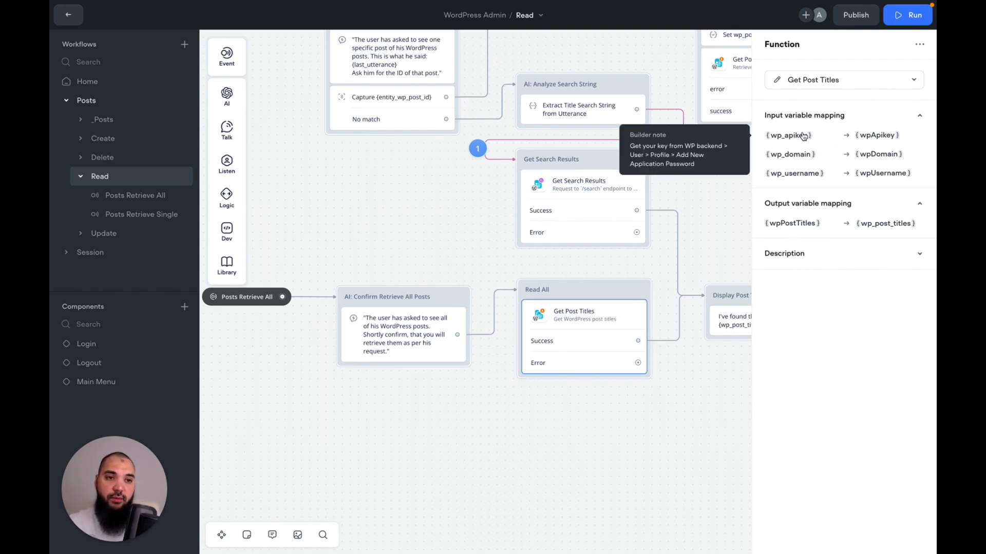
pyautogui.moveTo(805, 154)
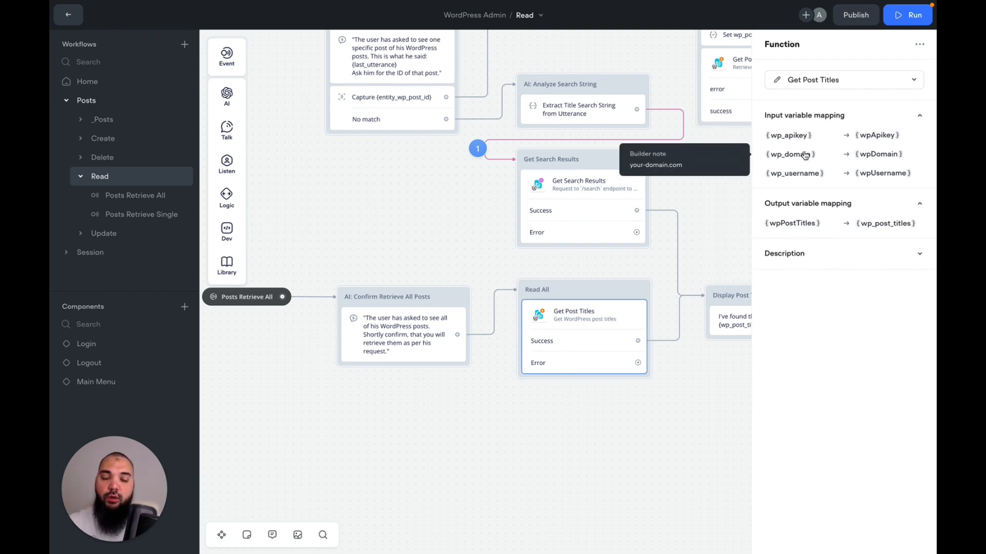
pyautogui.moveTo(809, 175)
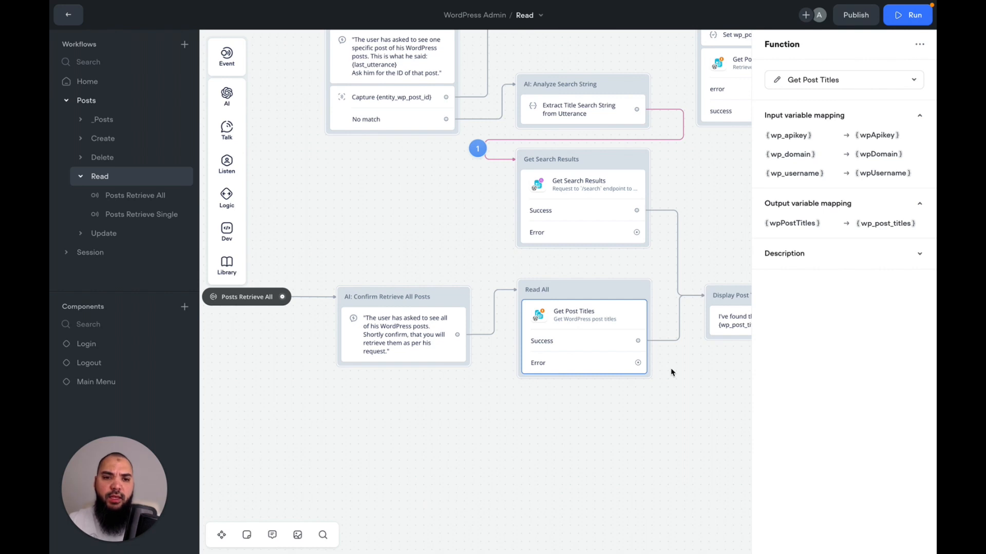
# Follow the Read All flow through the Display Post Titles as Bullets and Next Step blocks
pyautogui.hscroll(5, 671, 372)
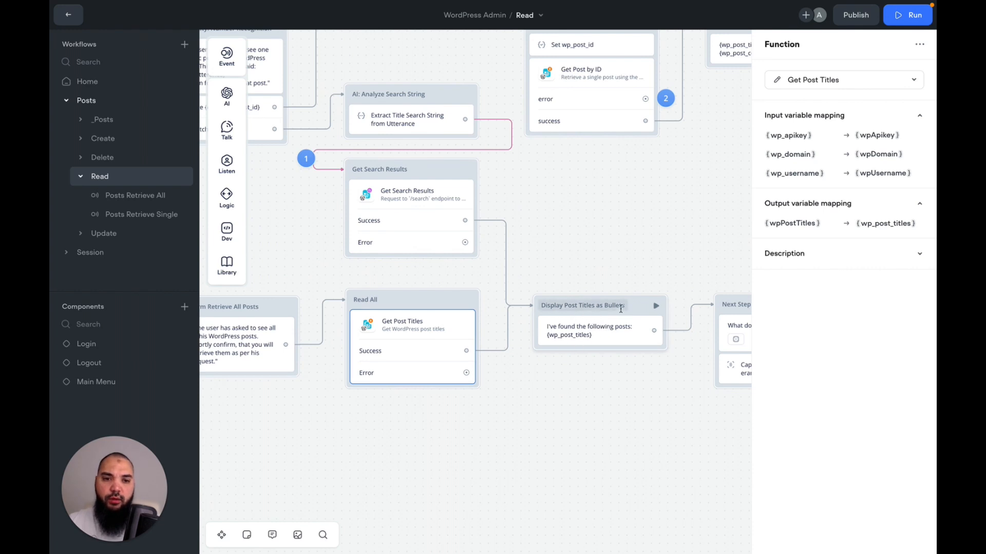
pyautogui.hscroll(5, 623, 337)
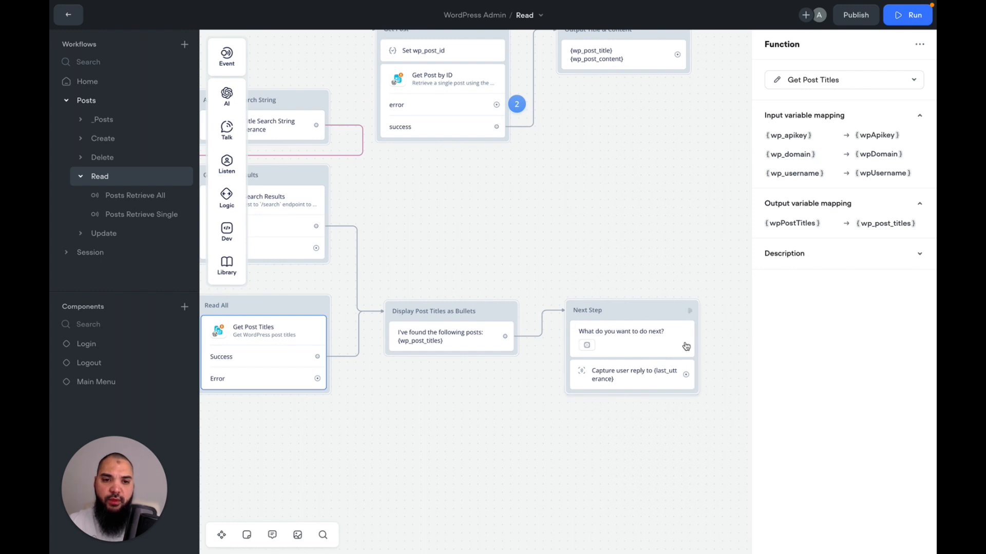
pyautogui.hscroll(-2, 502, 414)
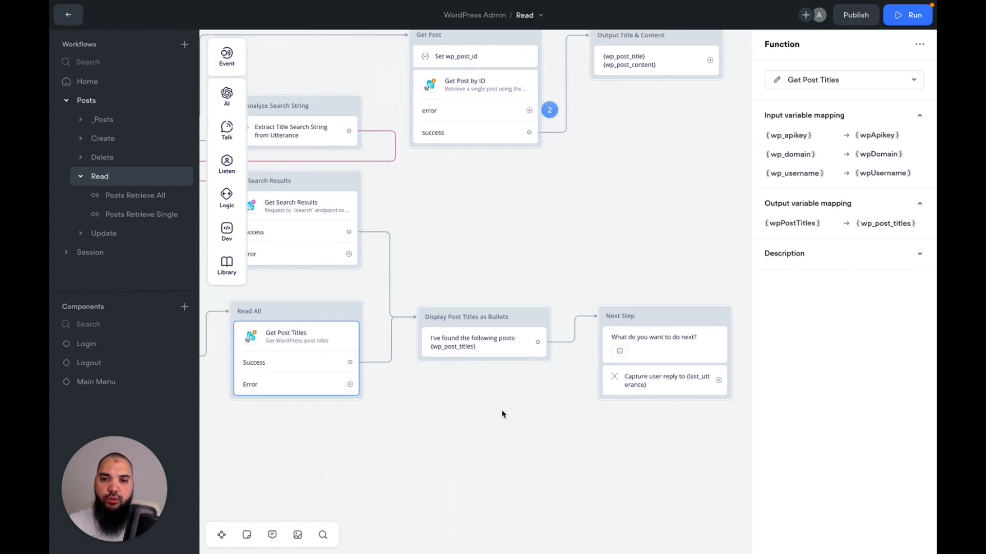
pyautogui.hscroll(-8, 502, 414)
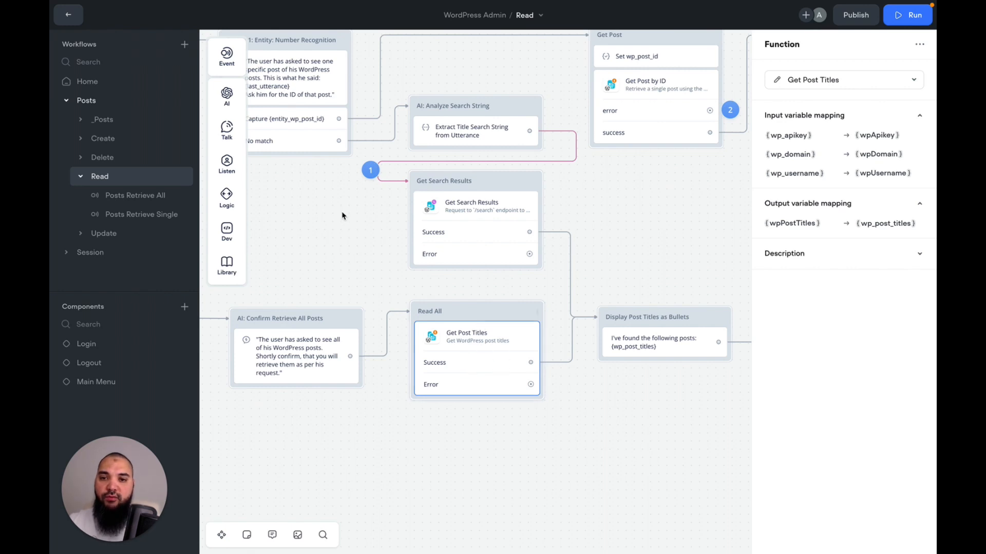
# Open the Get Post Titles function's code from the agent's functions and read through to the post title mapping
pyautogui.click(70, 18)
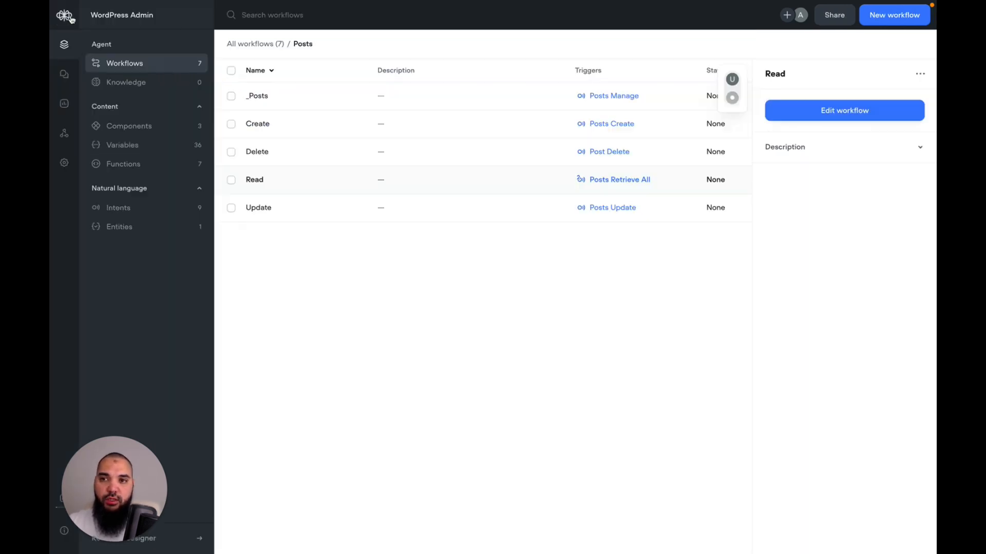
pyautogui.click(146, 164)
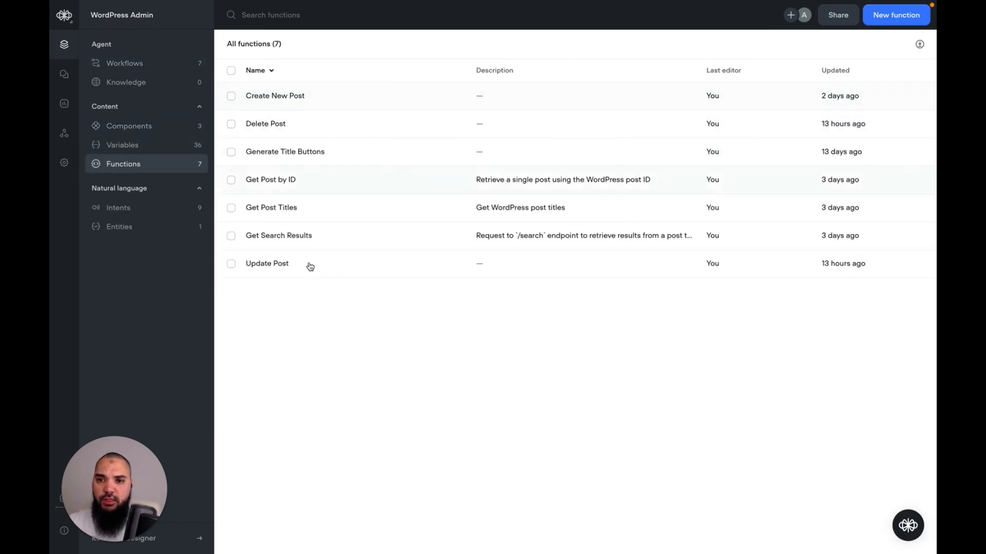
pyautogui.click(290, 208)
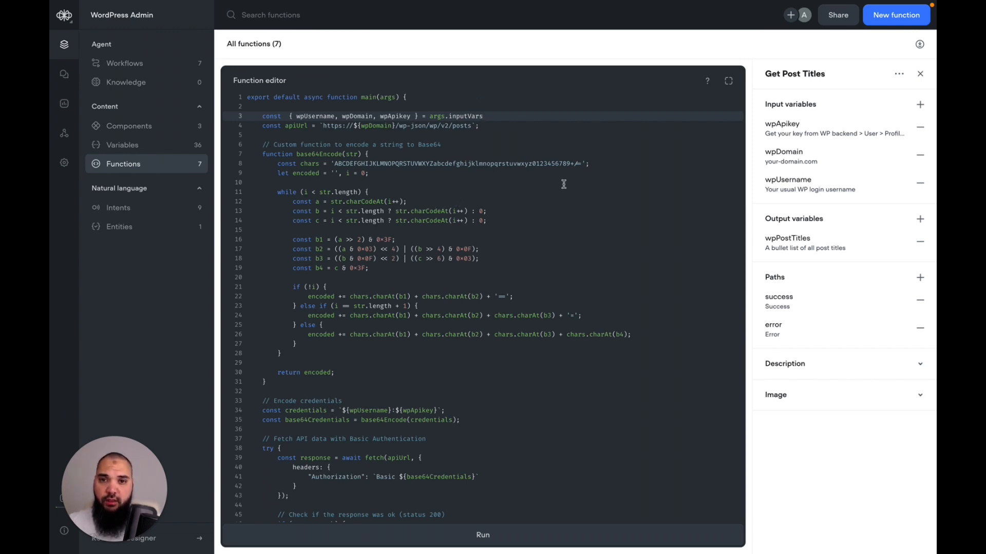
pyautogui.scroll(-6, 564, 184)
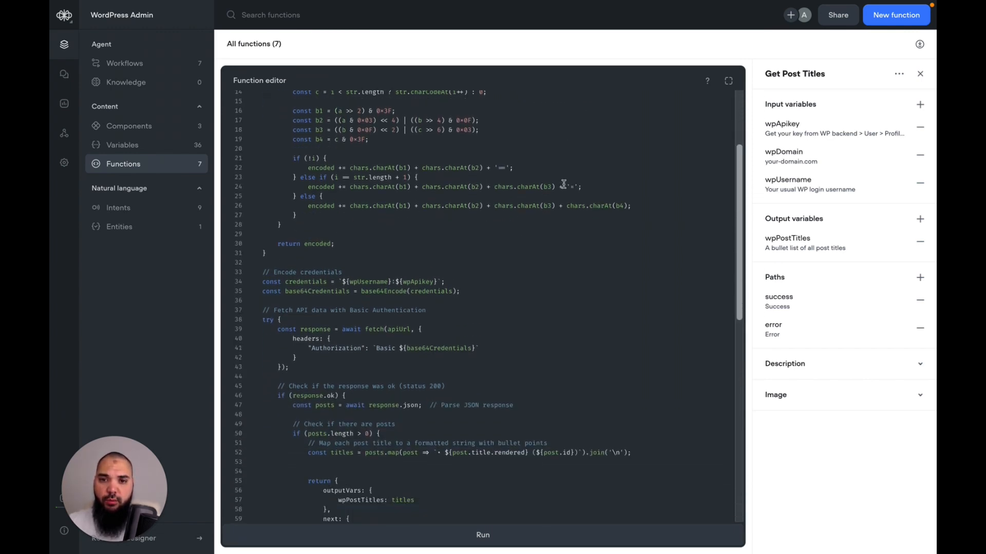
pyautogui.scroll(-7, 564, 184)
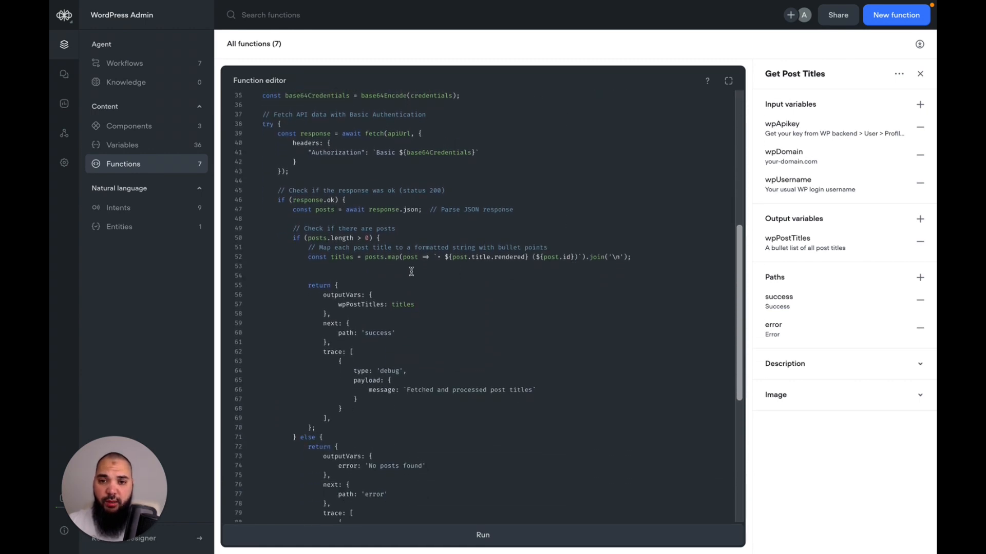
# Highlight the const titles mapping statement on line 52, including the bullet prefix in its template string
pyautogui.moveTo(309, 257); pyautogui.dragTo(641, 256)
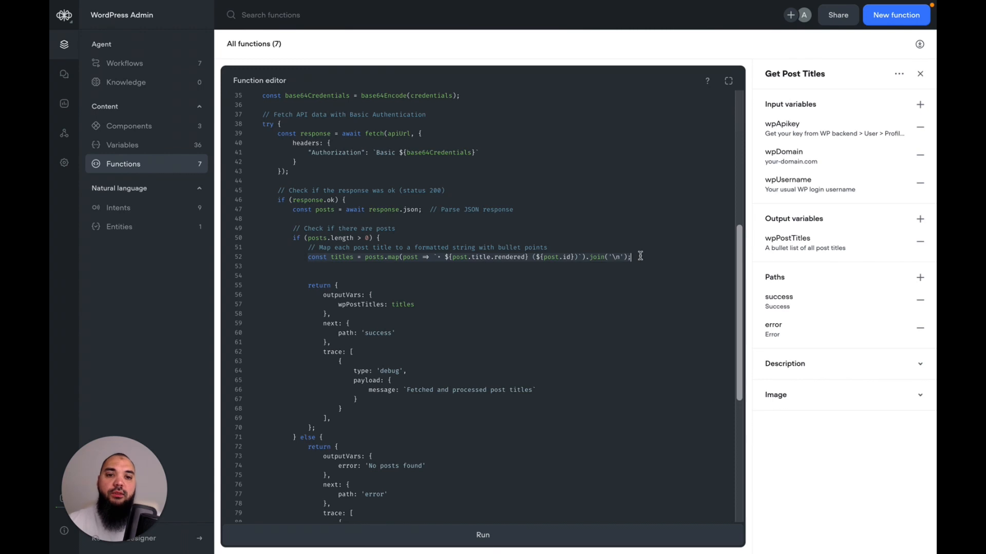
pyautogui.click(310, 256)
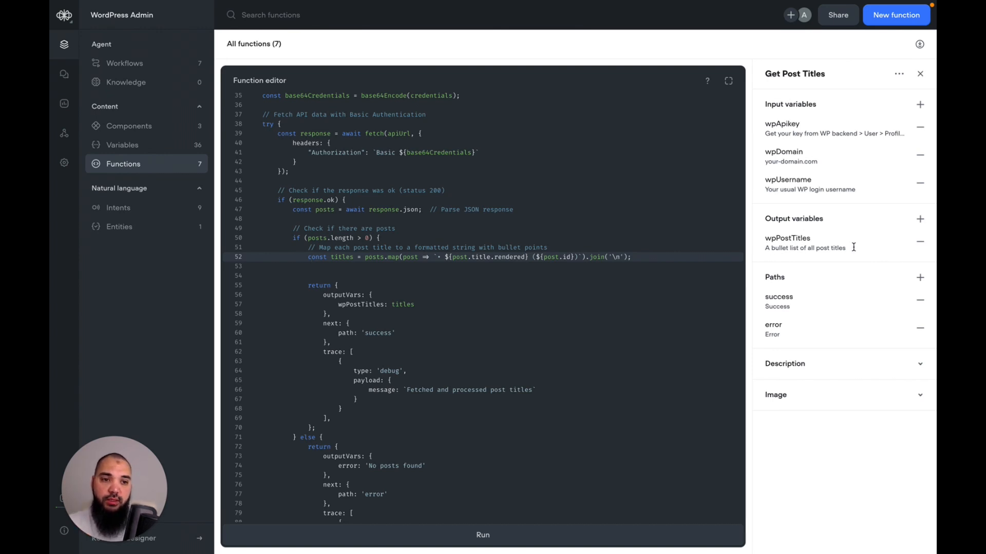
pyautogui.click(445, 257)
pyautogui.press('Left')
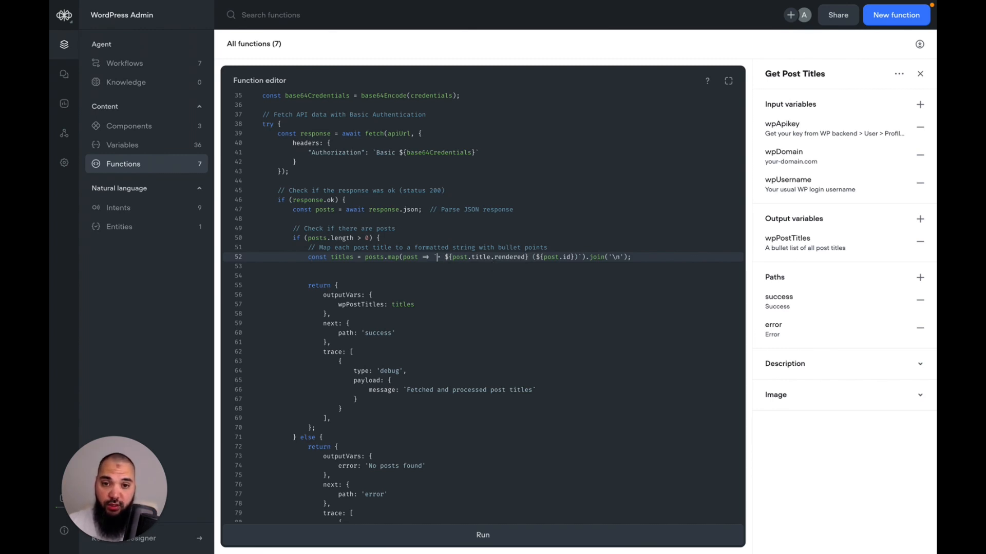
pyautogui.hotkey('shift', 'Right')
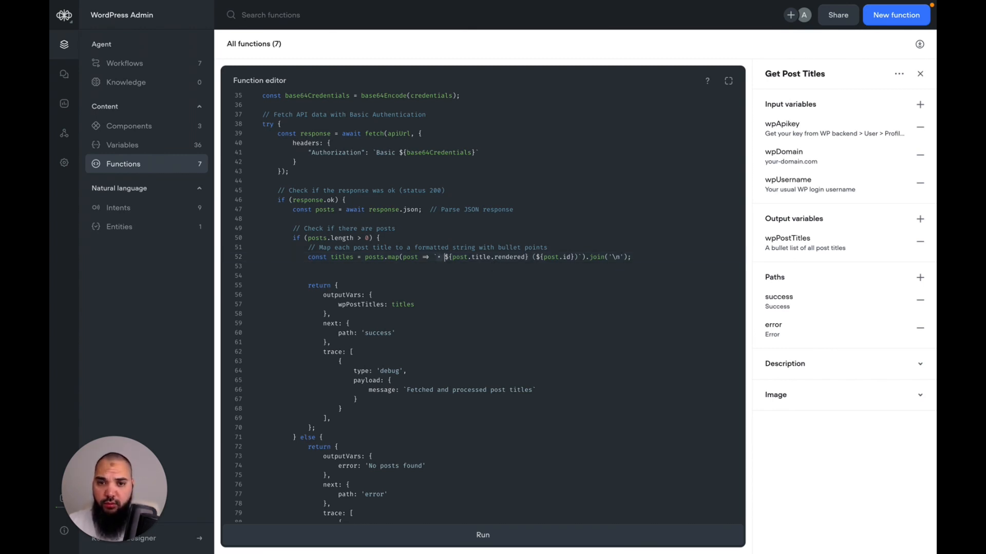
# Highlight the ${post.title.rendered} expression within the title template on line 52
pyautogui.press('Right')
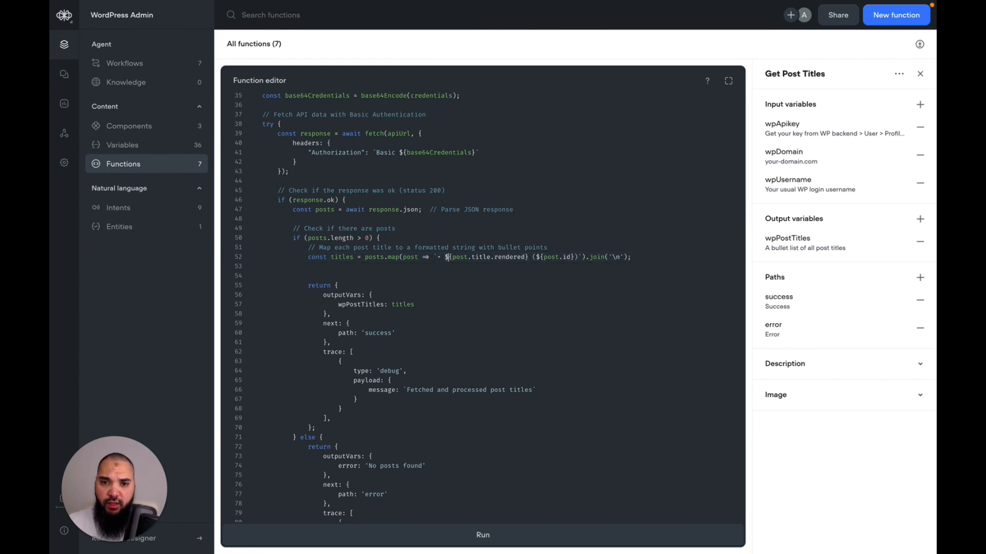
pyautogui.press('Right')
pyautogui.press('Right')
pyautogui.press('Right')
pyautogui.press('Right')
pyautogui.press('Right')
pyautogui.press('Right')
pyautogui.press('Right')
pyautogui.press('Right')
pyautogui.press('Right')
pyautogui.press('Right')
pyautogui.press('Right')
pyautogui.press('Right')
pyautogui.press('Right')
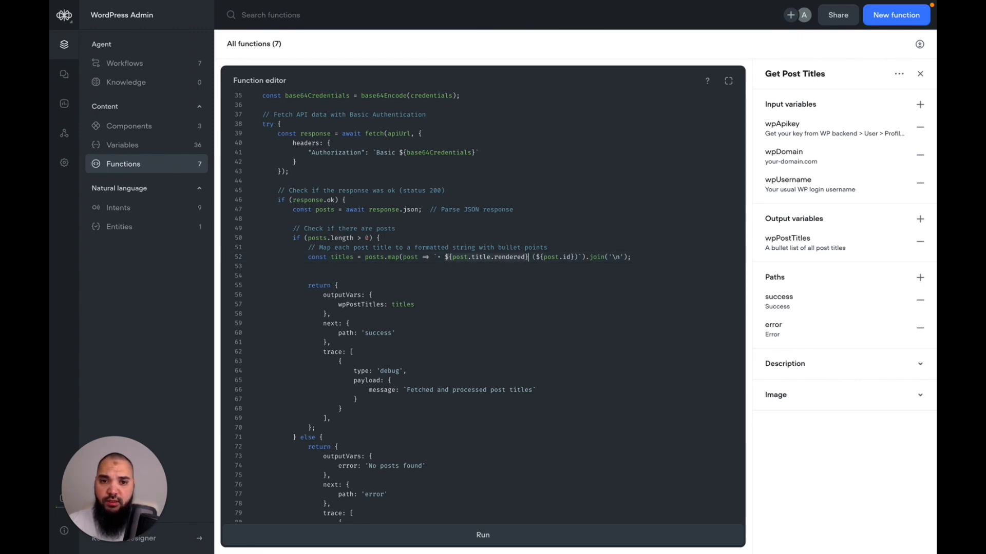
# Examine the parenthesised ${post.id} part and the closing join('\n') call at the end of line 52
pyautogui.press('Right')
pyautogui.press('Right')
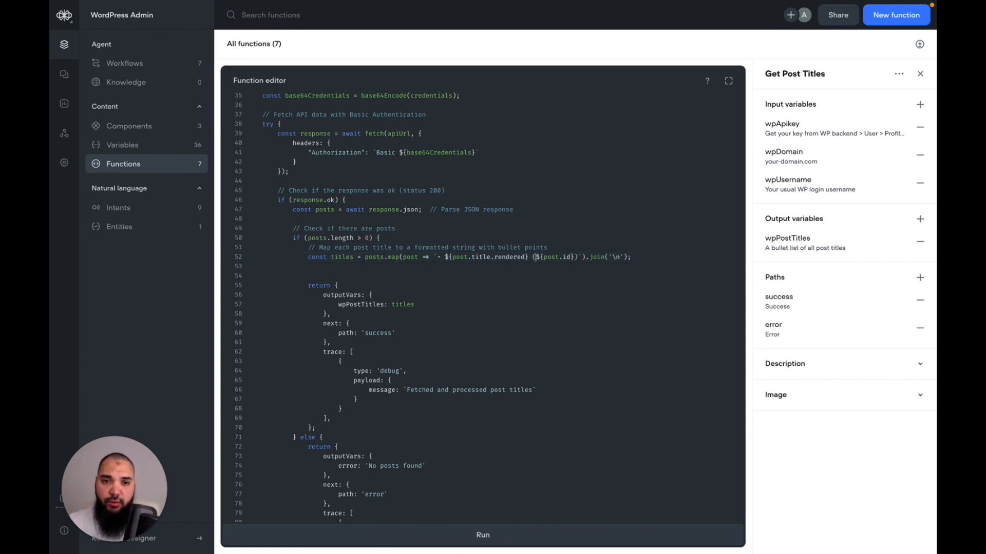
pyautogui.press('Right')
pyautogui.press('Right')
pyautogui.press('Right')
pyautogui.press('Right')
pyautogui.press('Right')
pyautogui.press('Right')
pyautogui.press('Right')
pyautogui.press('Right')
pyautogui.press('Right')
pyautogui.press('Right')
pyautogui.press('Right')
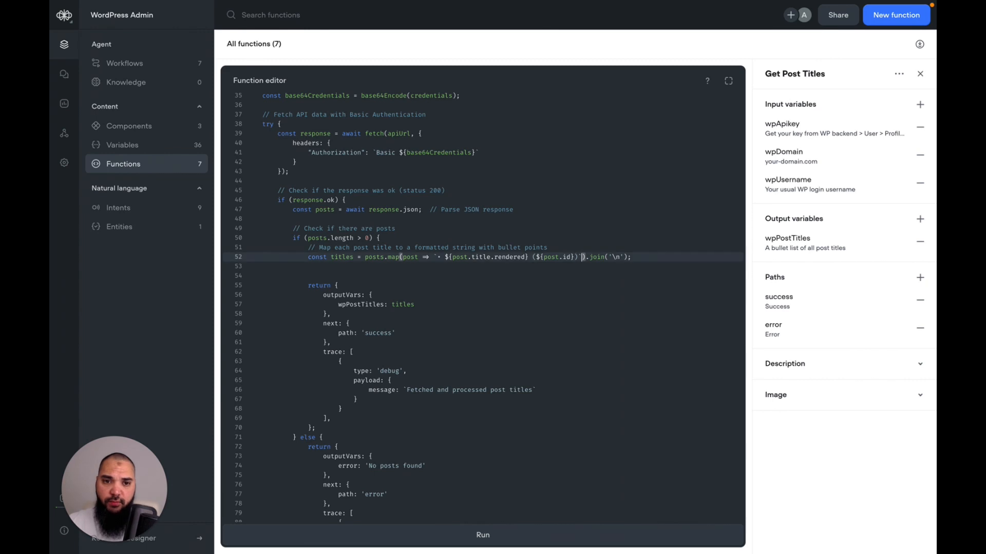
pyautogui.press('Right')
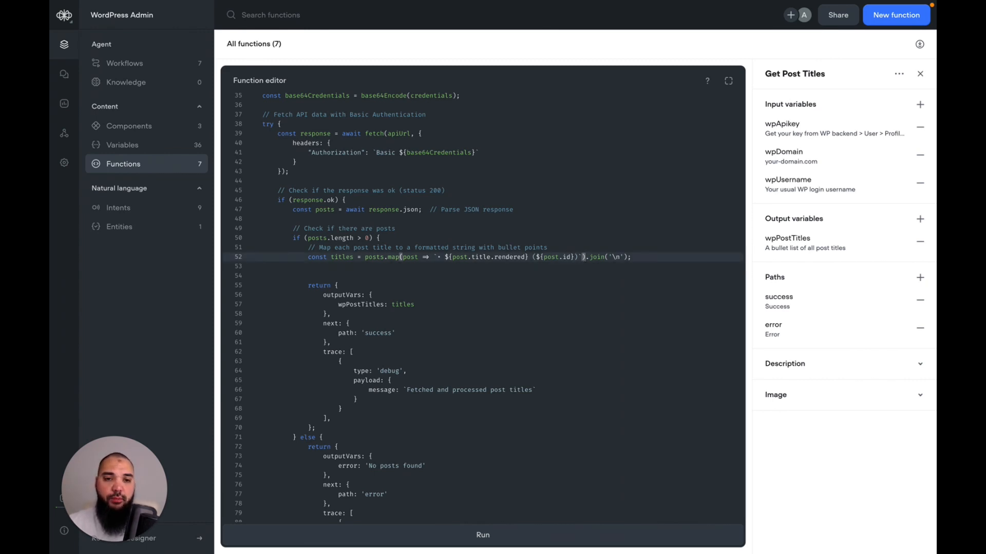
pyautogui.click(643, 259)
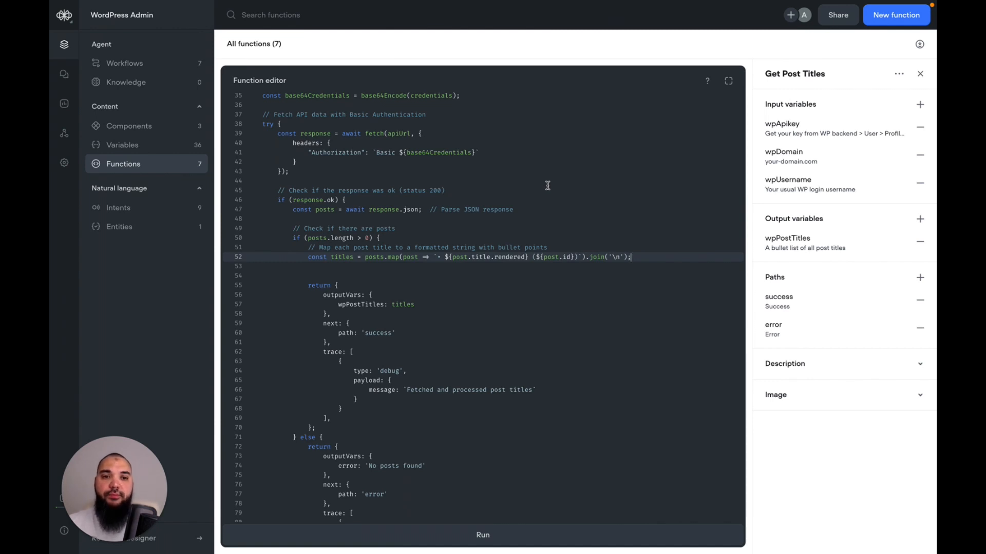
# Open the Delete workflow in the Posts folder and review the Delete Post function's input variable mapping
pyautogui.scroll(10, 686, 309)
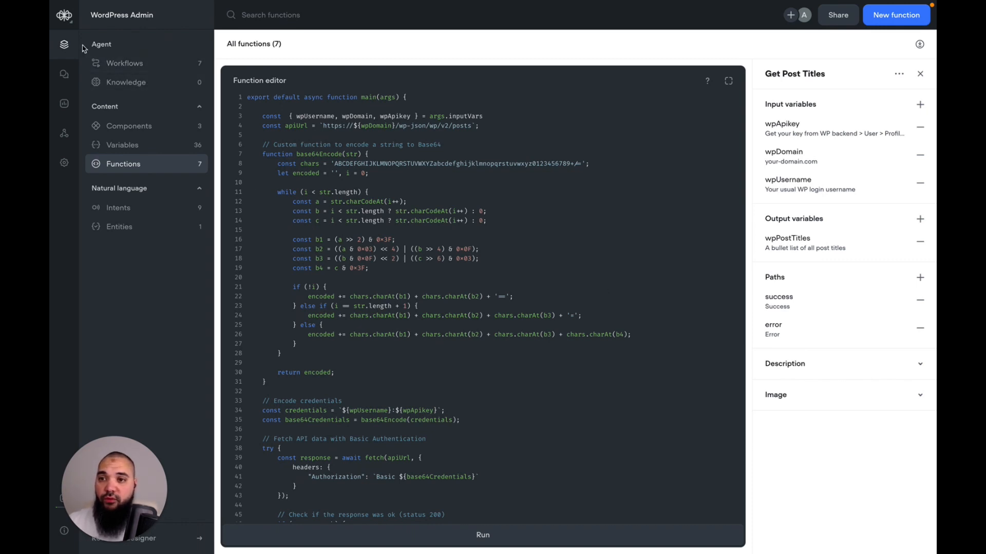
pyautogui.click(119, 64)
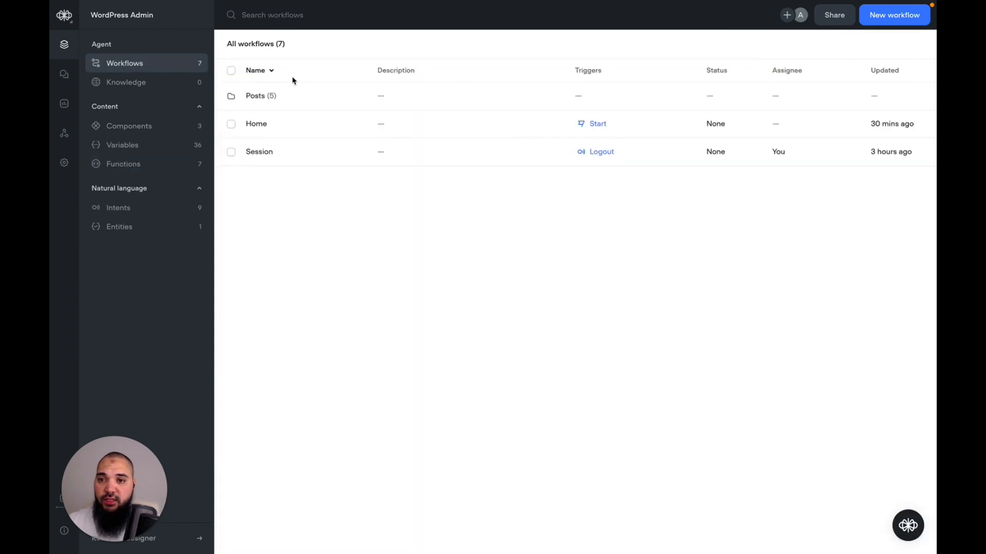
pyautogui.click(275, 100)
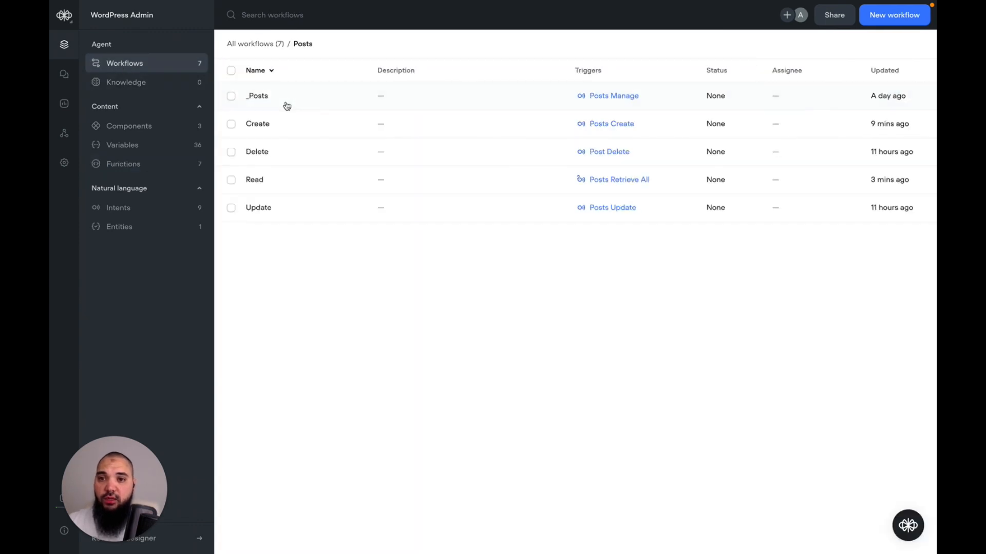
pyautogui.click(288, 154)
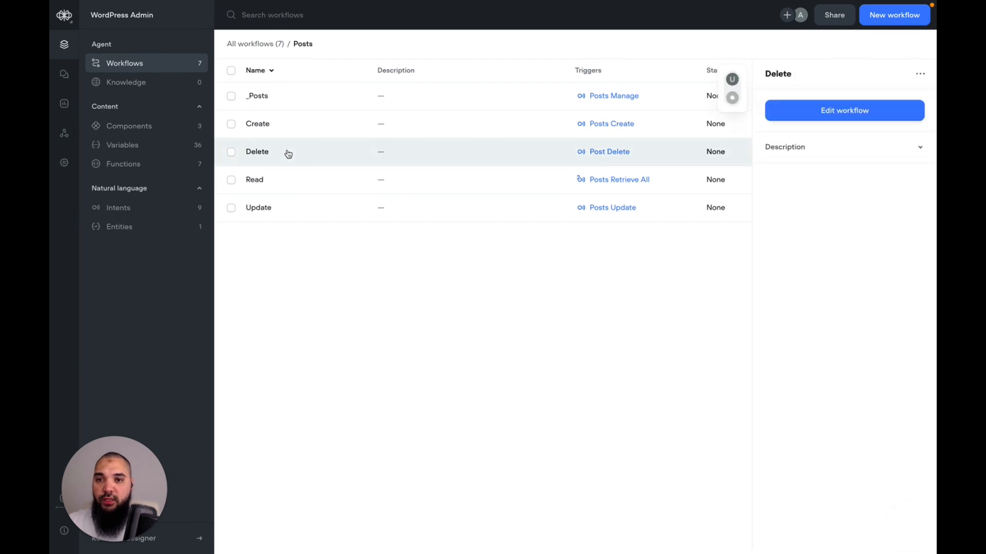
pyautogui.doubleClick(482, 153)
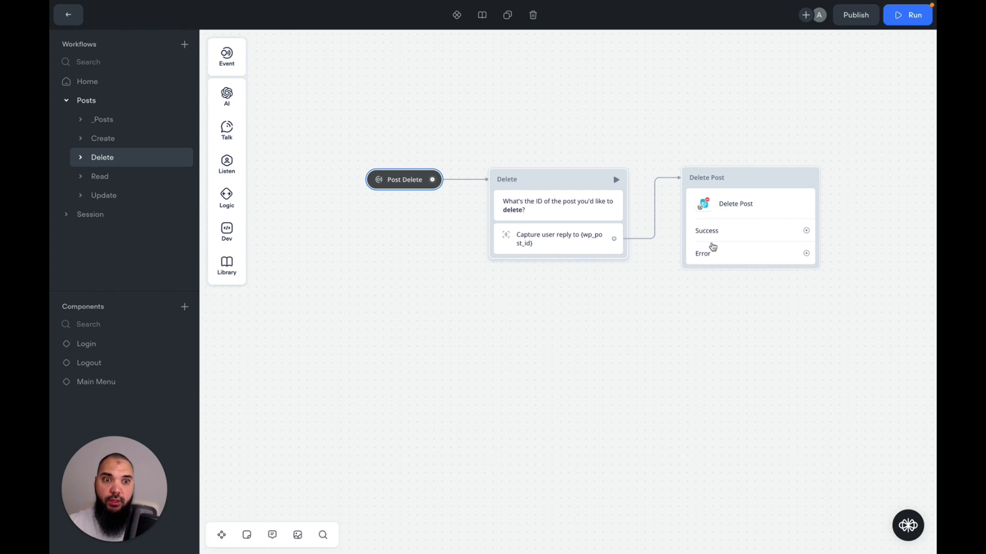
pyautogui.click(751, 217)
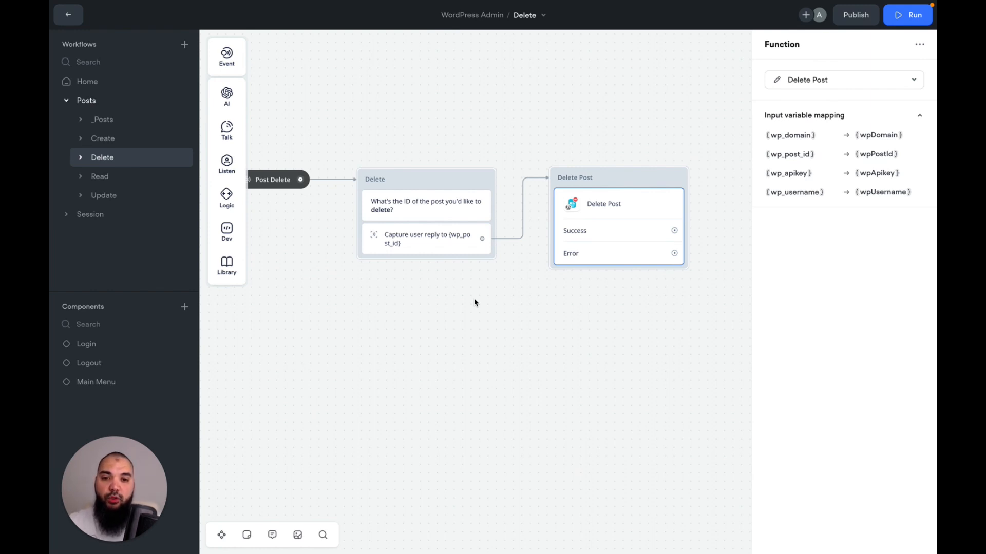
pyautogui.moveTo(457, 188)
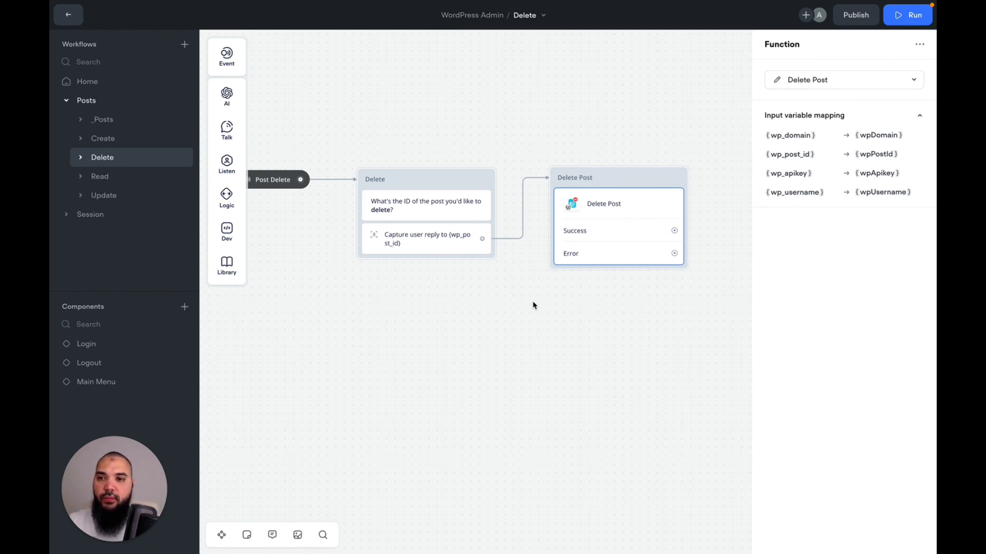
# Open the Update workflow in the Posts folder and review its blocks from the post ID question through to Update Post
pyautogui.hscroll(-2, 533, 306)
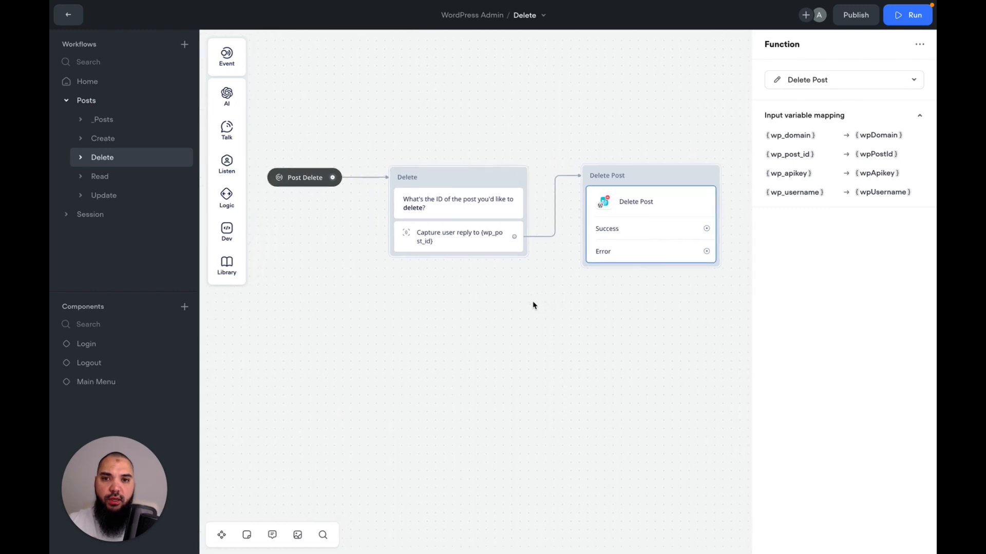
pyautogui.click(113, 197)
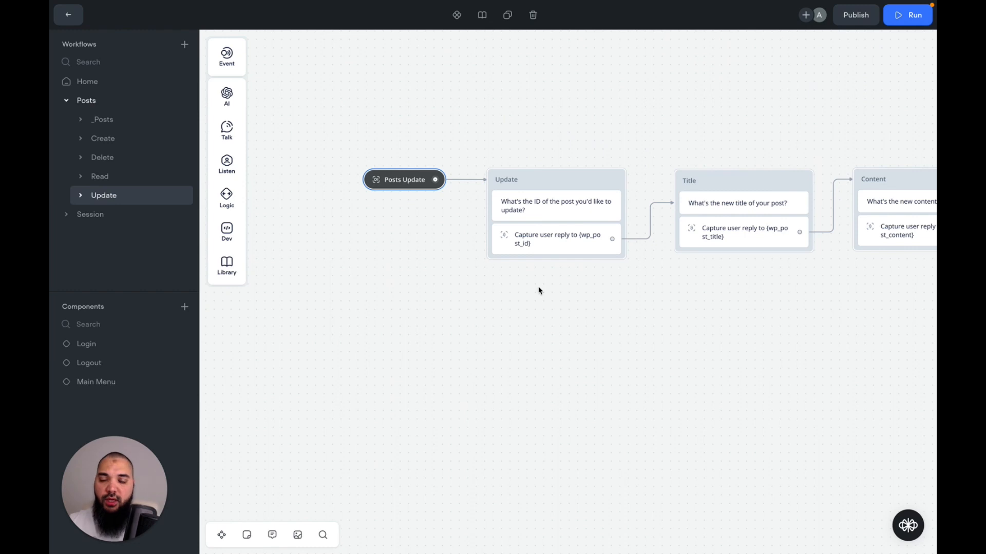
pyautogui.hscroll(3, 539, 291)
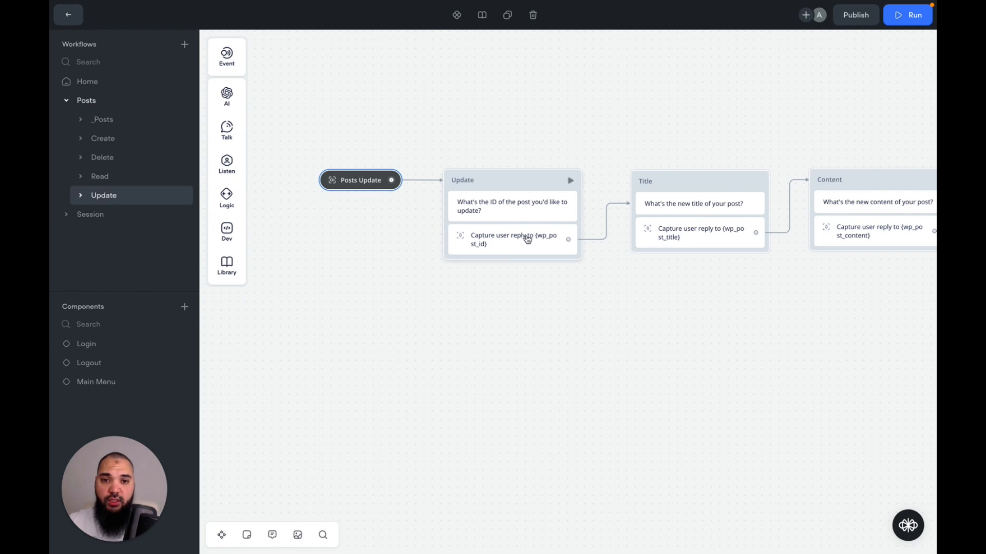
pyautogui.hscroll(4, 587, 321)
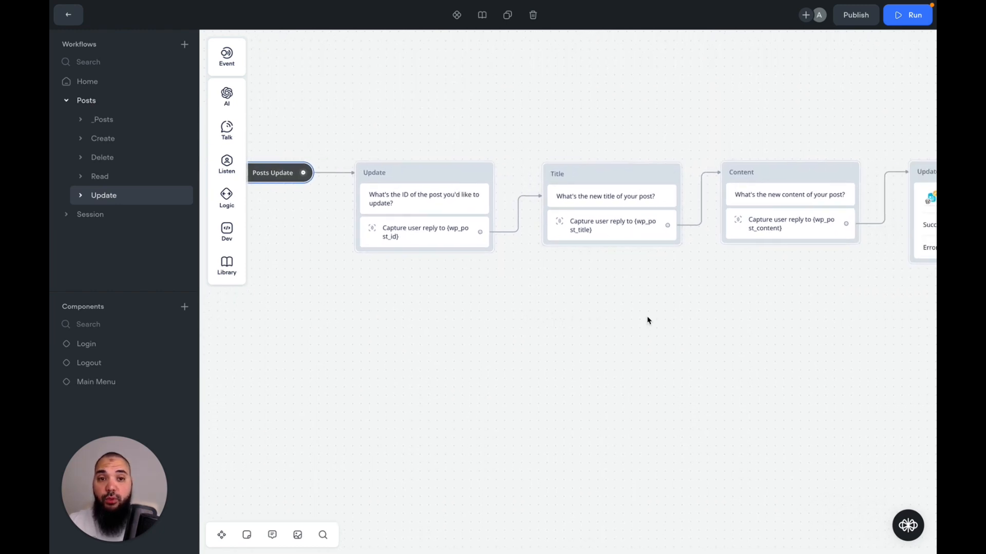
pyautogui.hscroll(3, 647, 320)
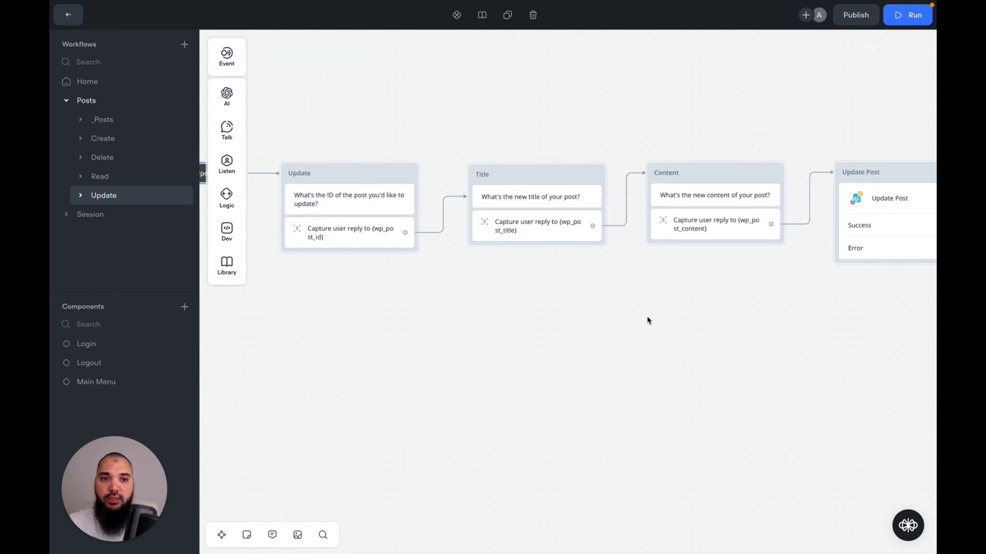
pyautogui.hscroll(1, 720, 293)
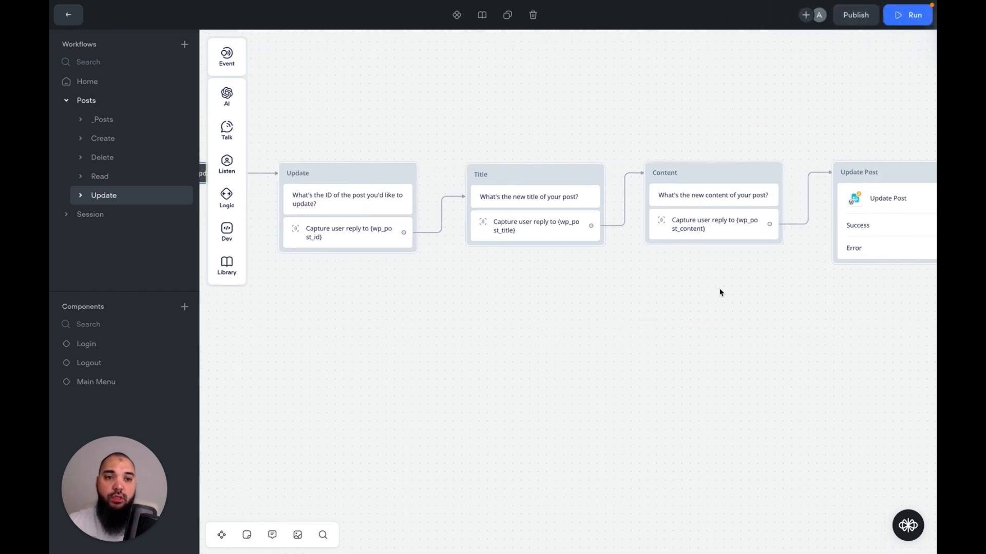
pyautogui.hscroll(3, 719, 293)
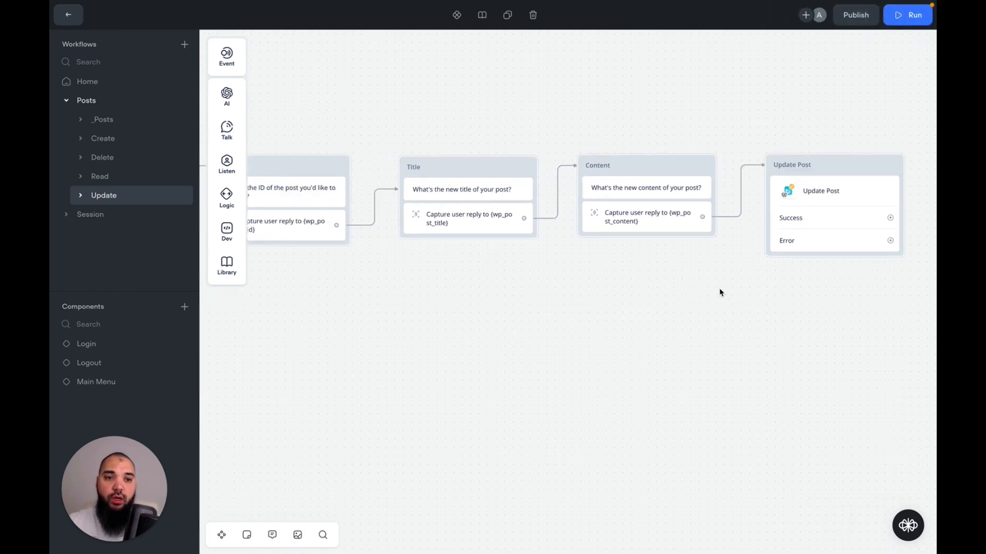
# Open the Update Post function step, review its input and output variable mappings, and close its settings
pyautogui.click(825, 195)
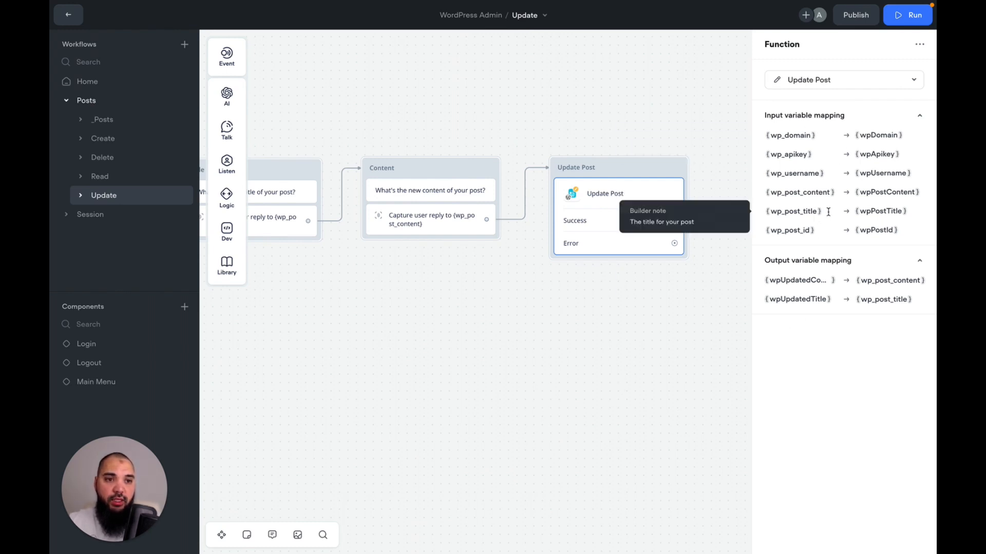
pyautogui.moveTo(810, 138)
pyautogui.moveTo(805, 195)
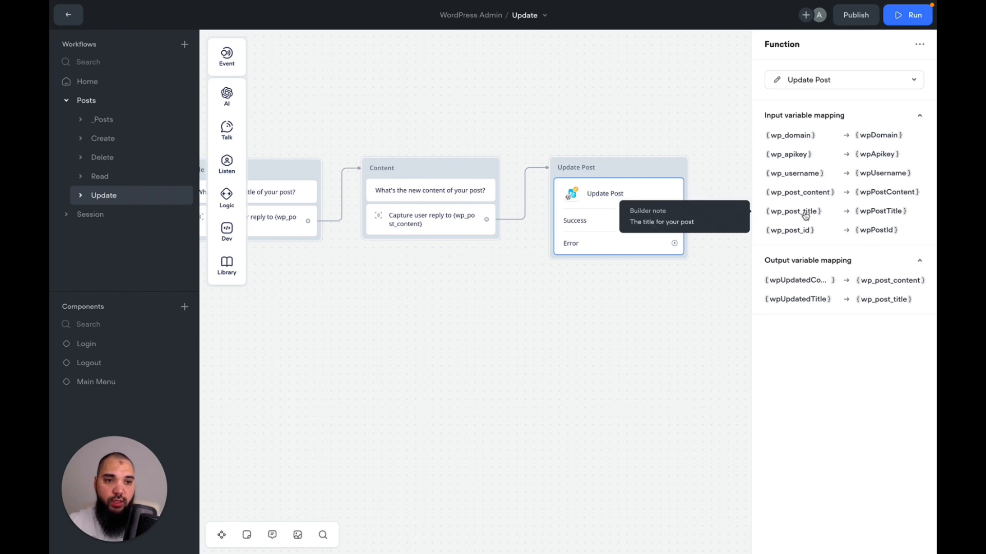
pyautogui.moveTo(810, 232)
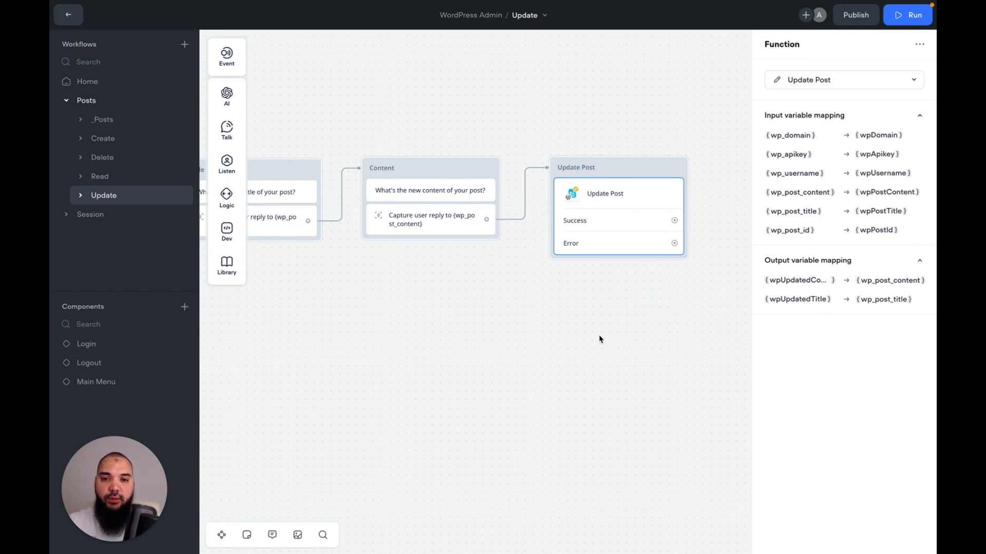
pyautogui.hscroll(-2, 600, 339)
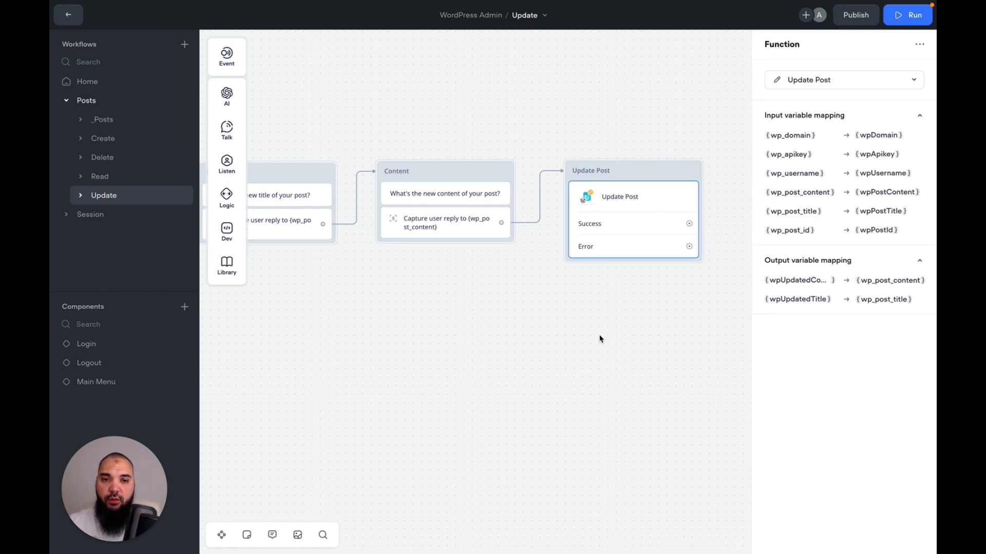
pyautogui.click(599, 339)
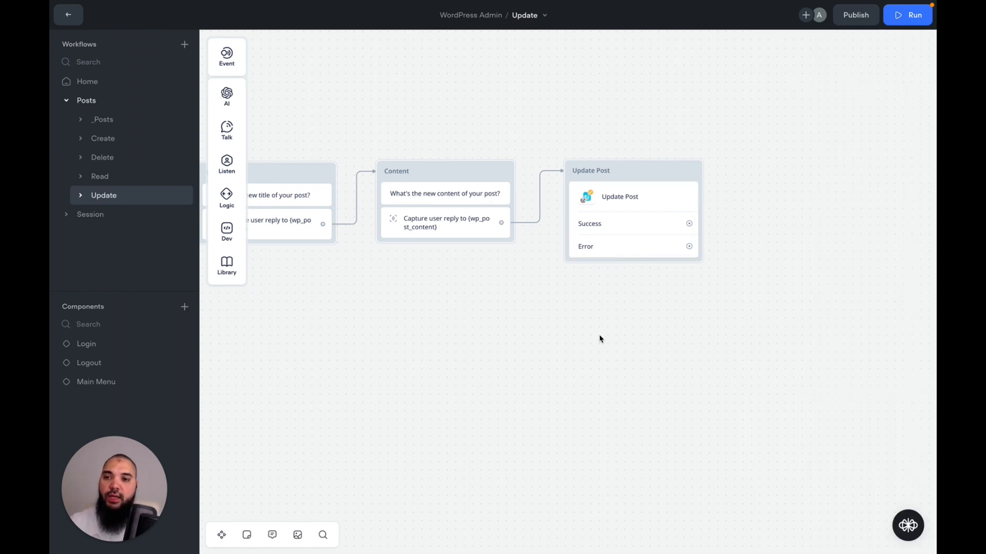
pyautogui.hscroll(-4, 599, 338)
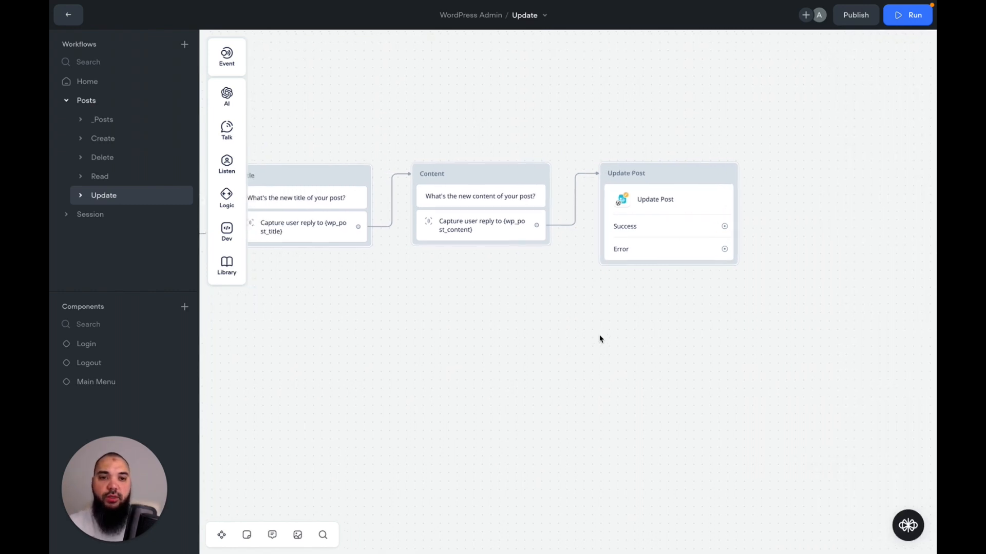